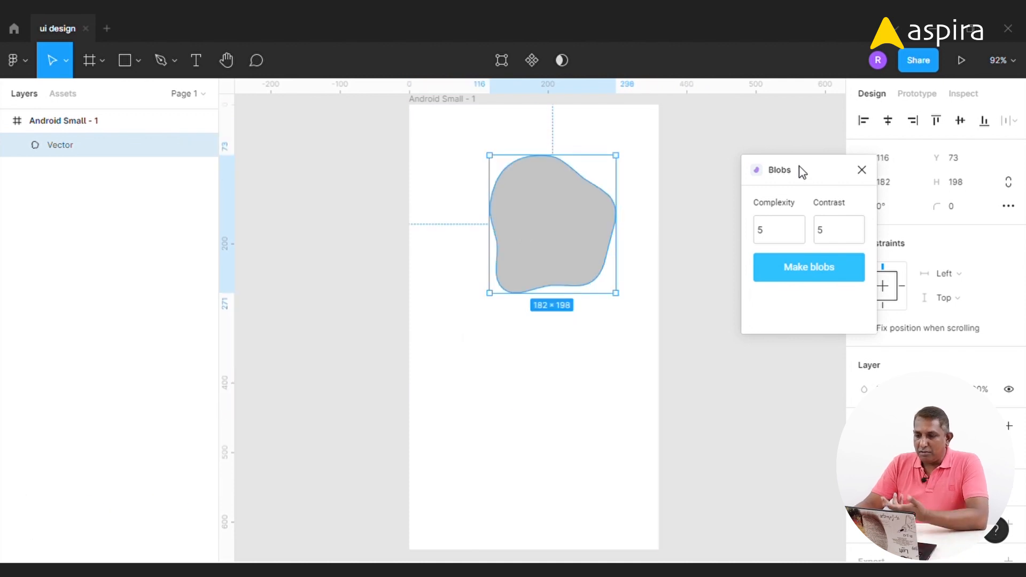
- Generate a blob with complexity 7 and contrast 6, move it into the Android Small - 1 frame, and close the Blobs plugin
left_click(779, 231)
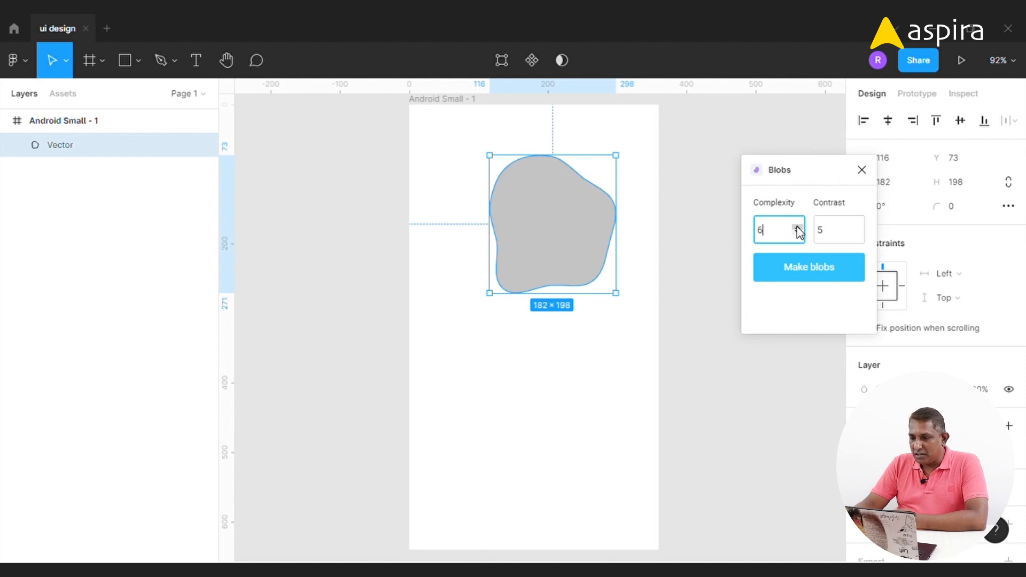
left_click(857, 228)
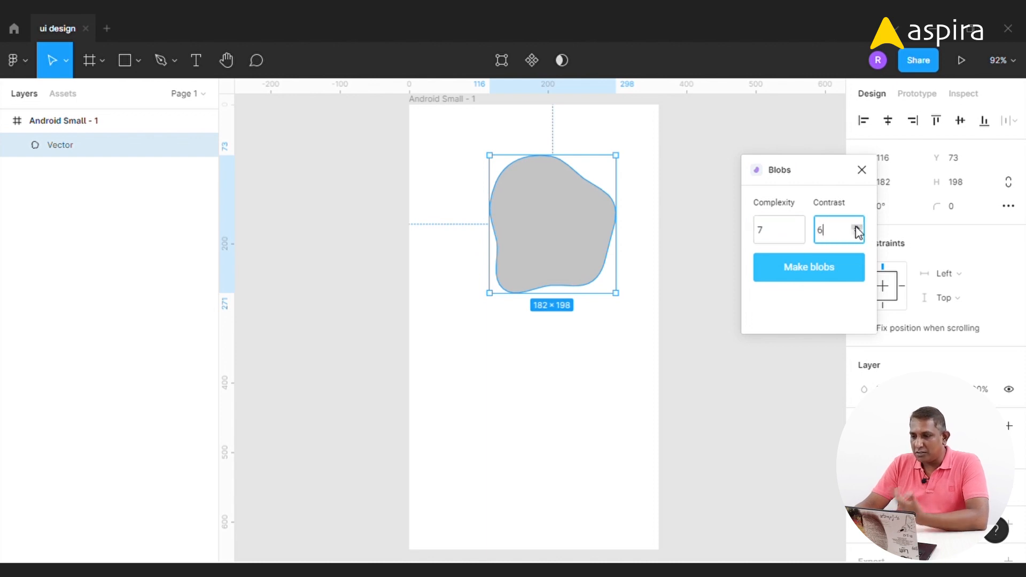
left_click(624, 347)
left_click(797, 272)
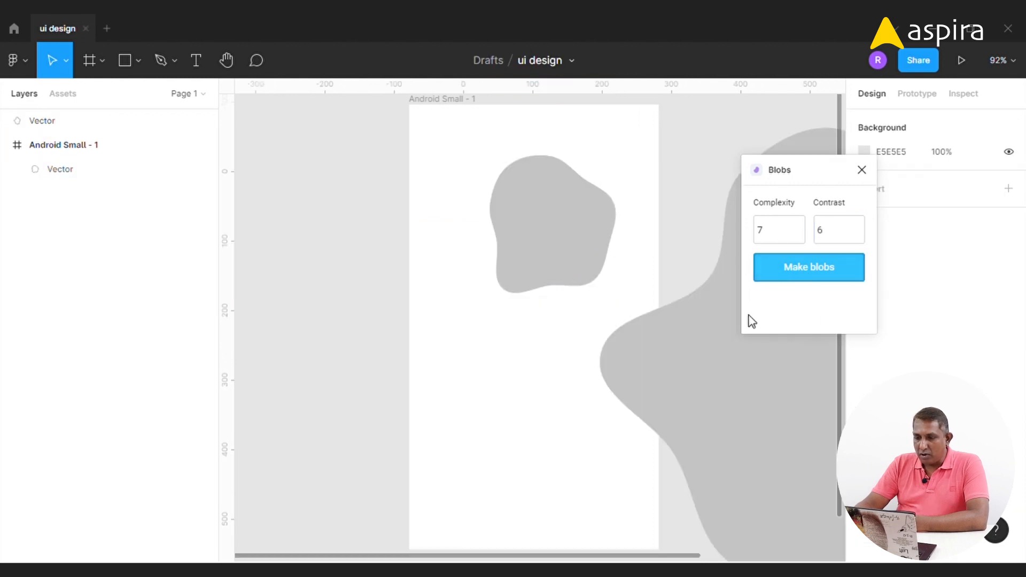
left_click_drag(696, 407, 442, 424)
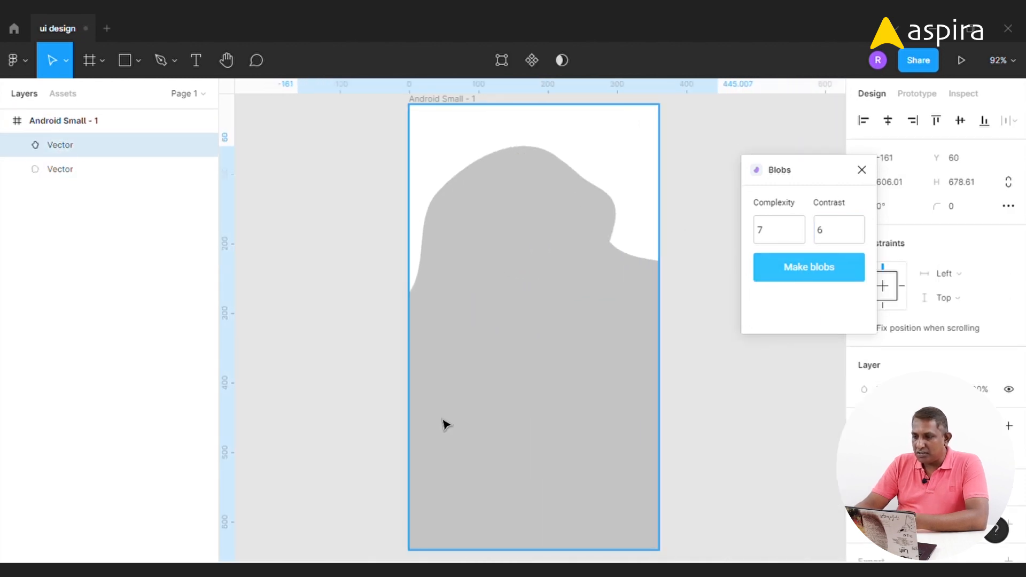
left_click(861, 170)
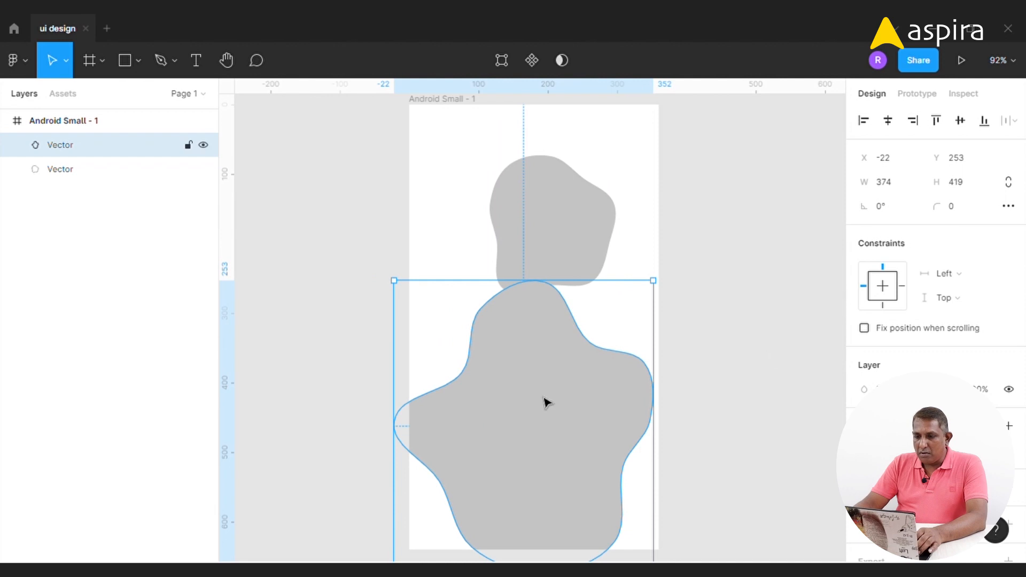
- Arrange the blobs: large one cut off by the frame's left edge, small one in its upper-right corner at about X 163, Y 15
left_click_drag(546, 402, 509, 290)
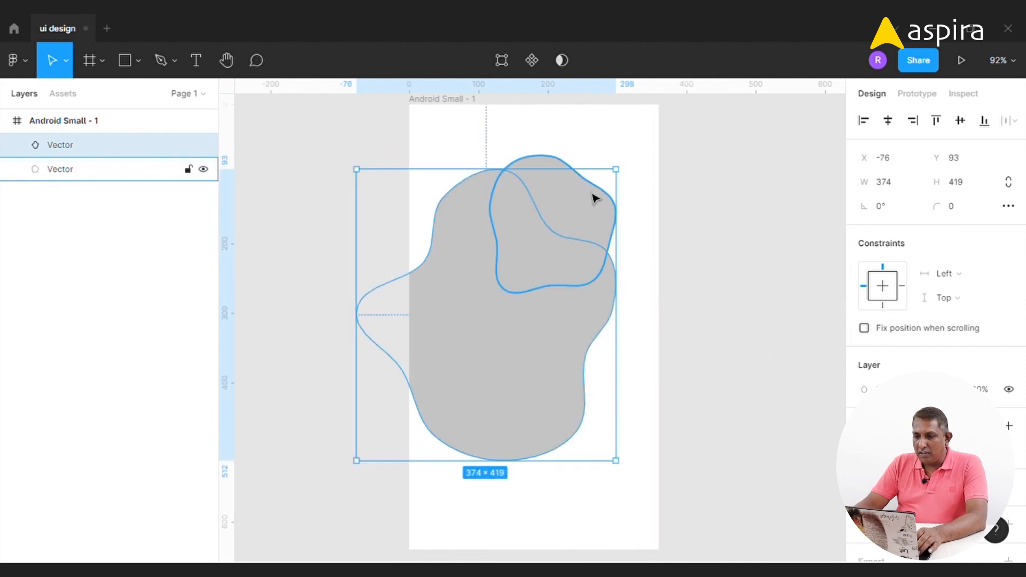
left_click_drag(572, 201, 575, 272)
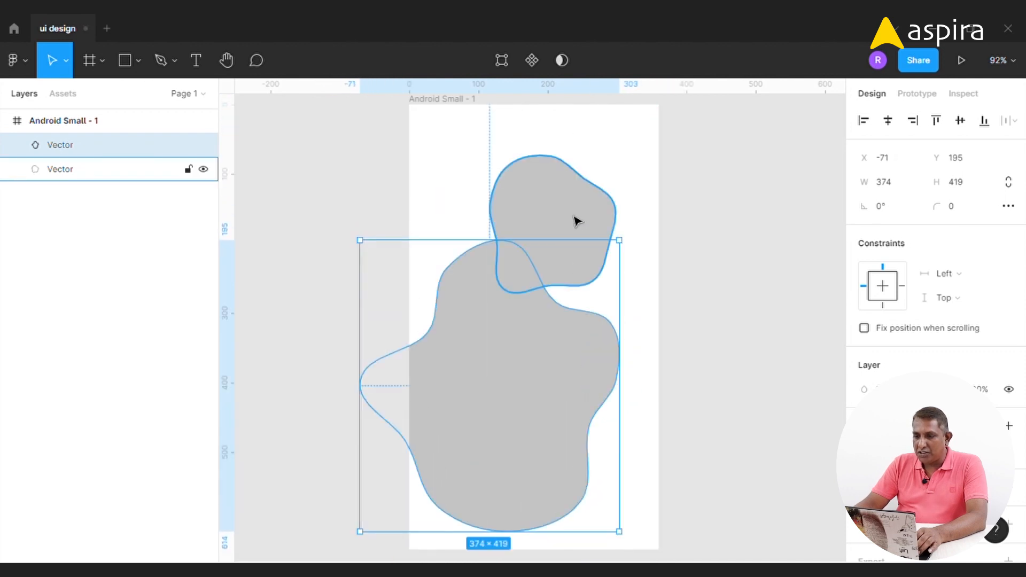
left_click(577, 222)
left_click_drag(550, 218, 579, 178)
left_click_drag(504, 367, 463, 332)
left_click(706, 300)
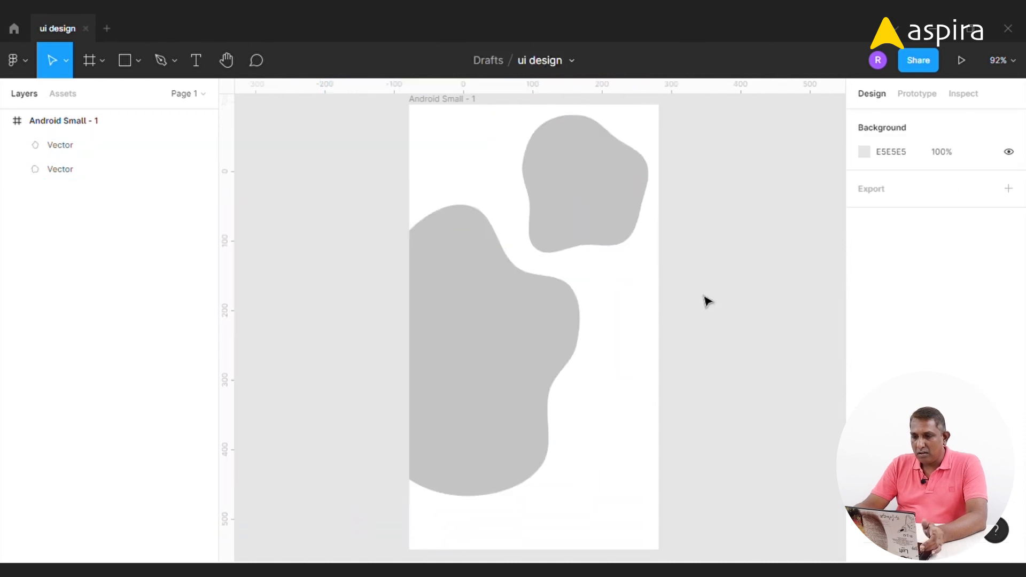
left_click(566, 191)
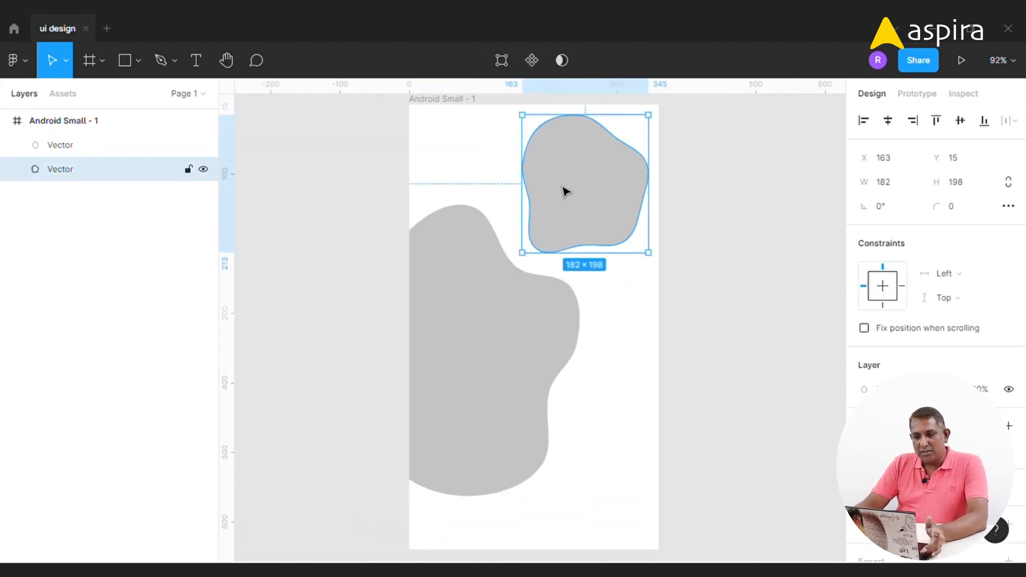
left_click(463, 313)
key("Escape")
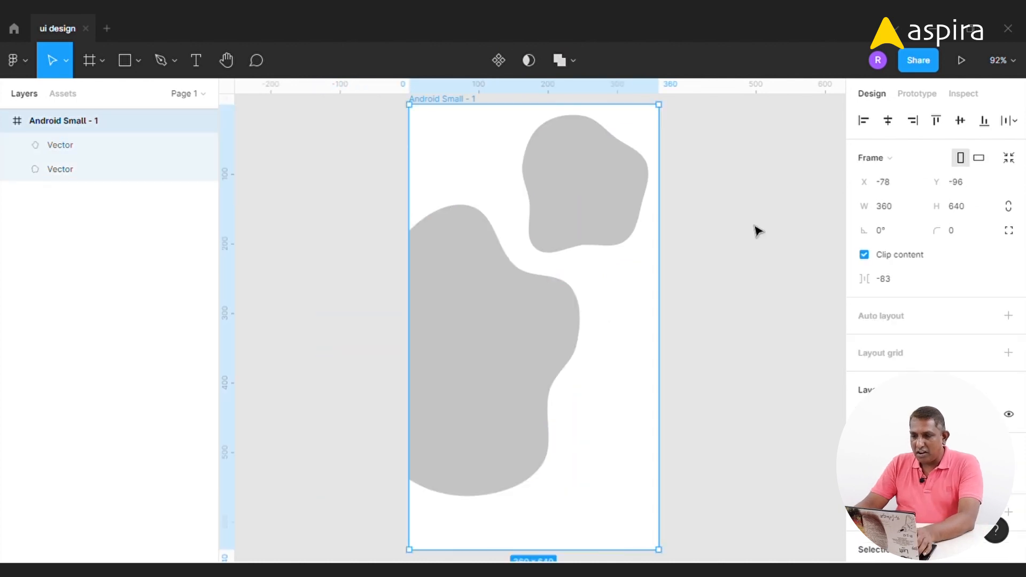
- Add an empty second 360 × 640 Android Small frame to the right of the first one
key("ctrl+d")
left_click_drag(736, 239, 611, 243)
left_click_drag(611, 243, 609, 244)
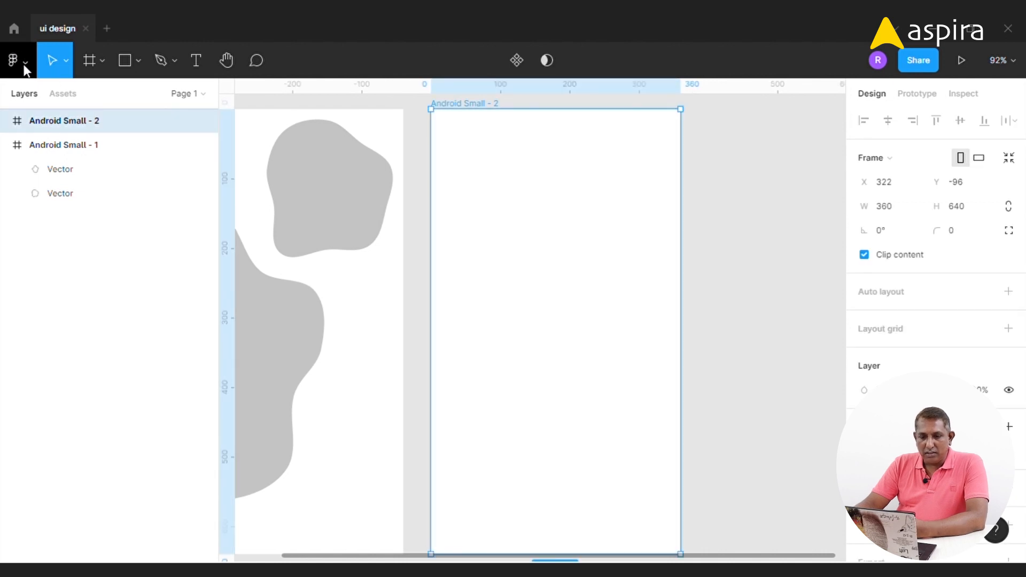
- Run the Get Waves plugin for the new frame and raise the smooth wave's complexity slightly
left_click(25, 64)
mouse_move(63, 269)
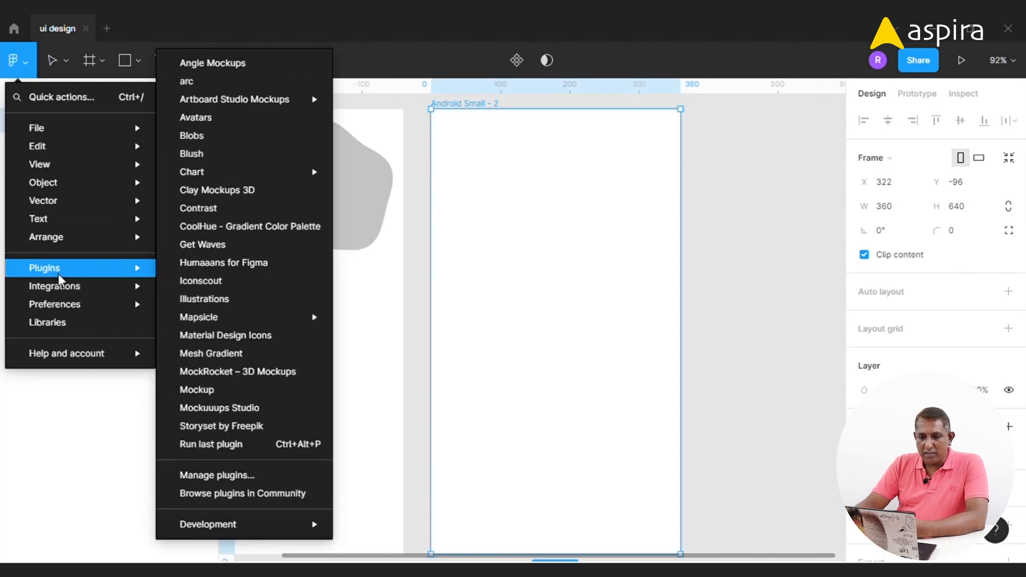
left_click(219, 247)
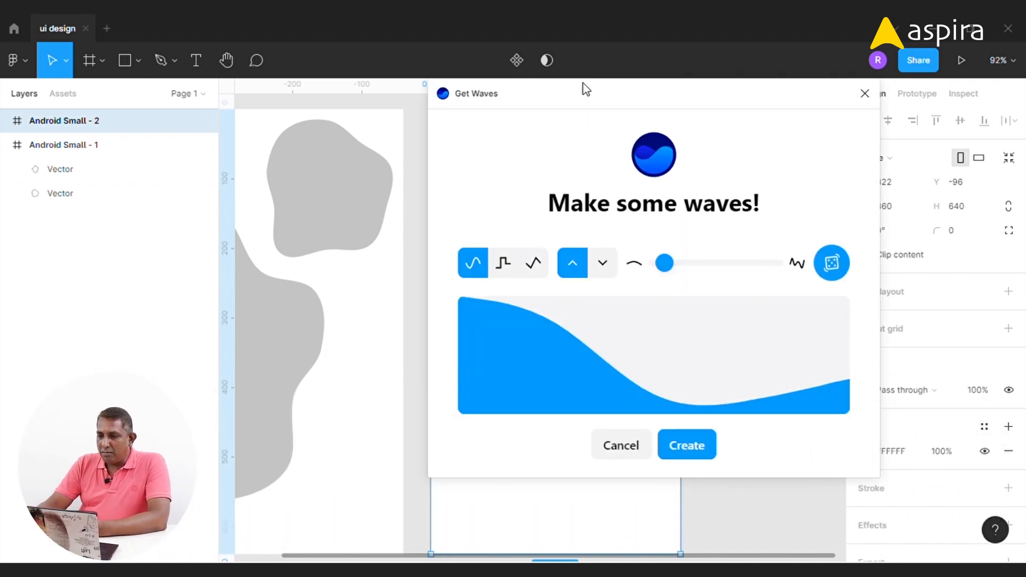
left_click_drag(528, 89, 585, 105)
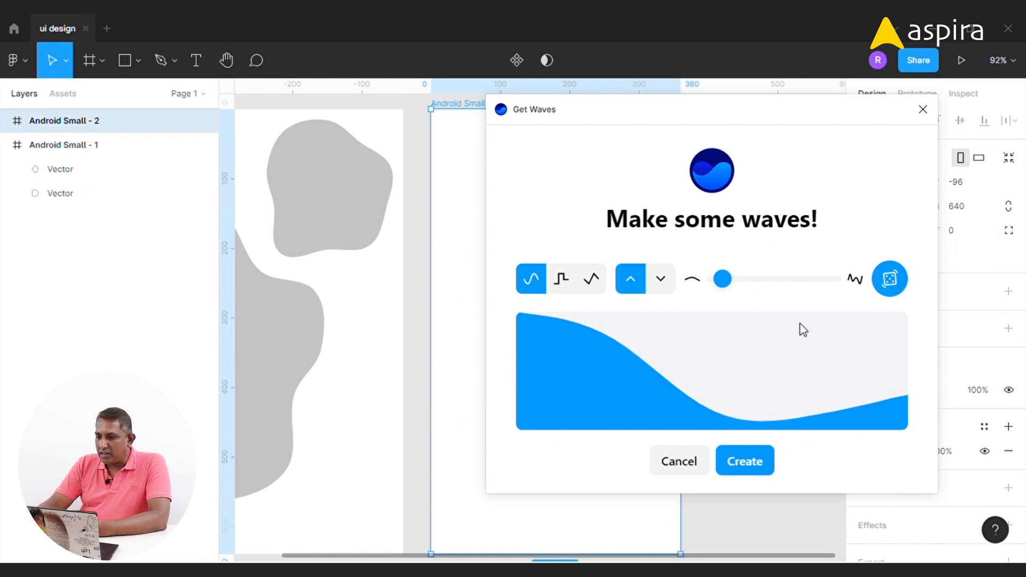
mouse_move(722, 279)
left_mouse_down()
mouse_move(807, 287)
mouse_move(721, 282)
mouse_move(741, 280)
left_mouse_up()
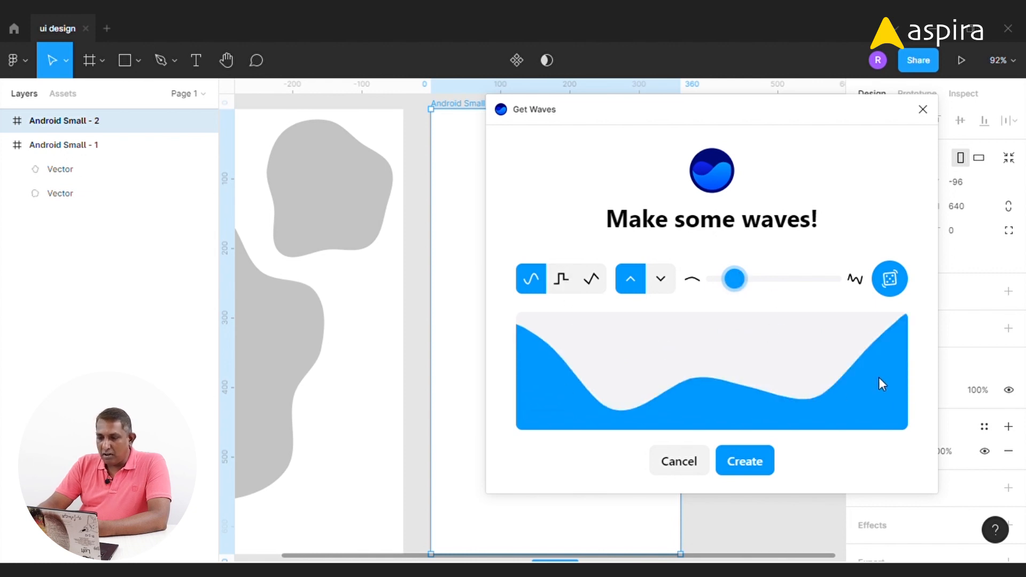
- Try the stepped and angular wave styles, re-randomising the angular shape several times
left_click(560, 278)
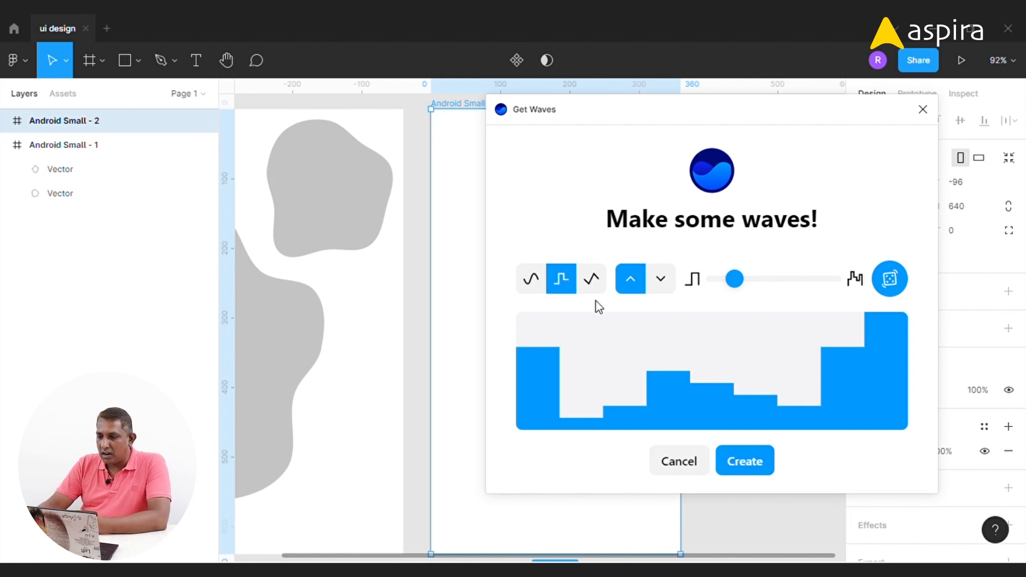
left_click(591, 279)
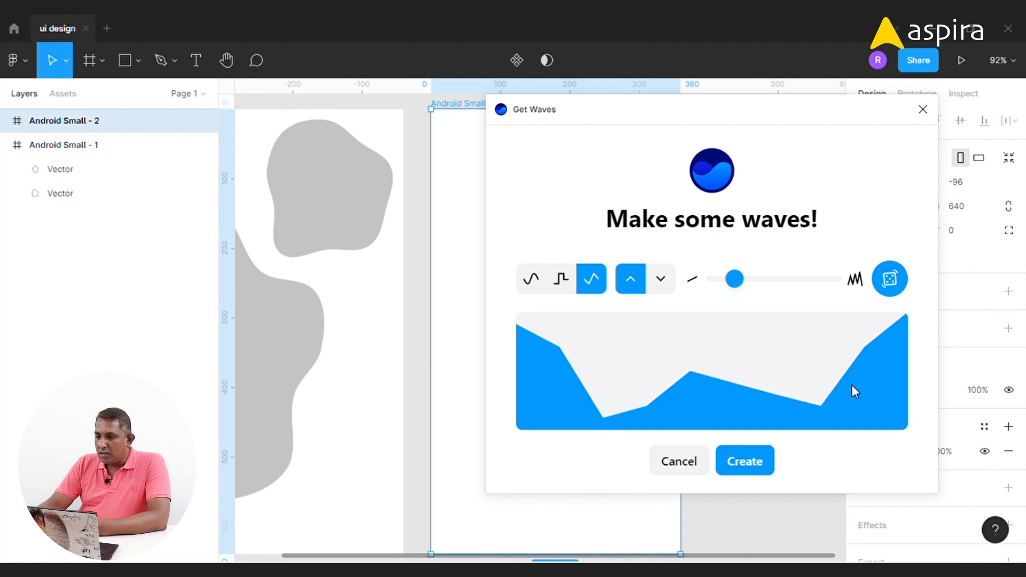
left_click(888, 282)
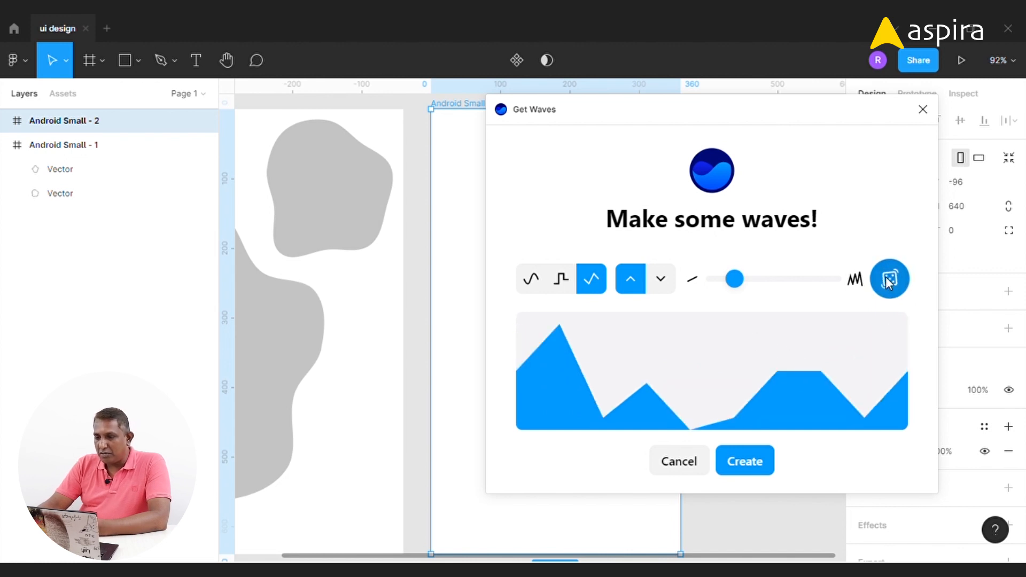
left_click(888, 282)
left_click(888, 282)
left_click(888, 283)
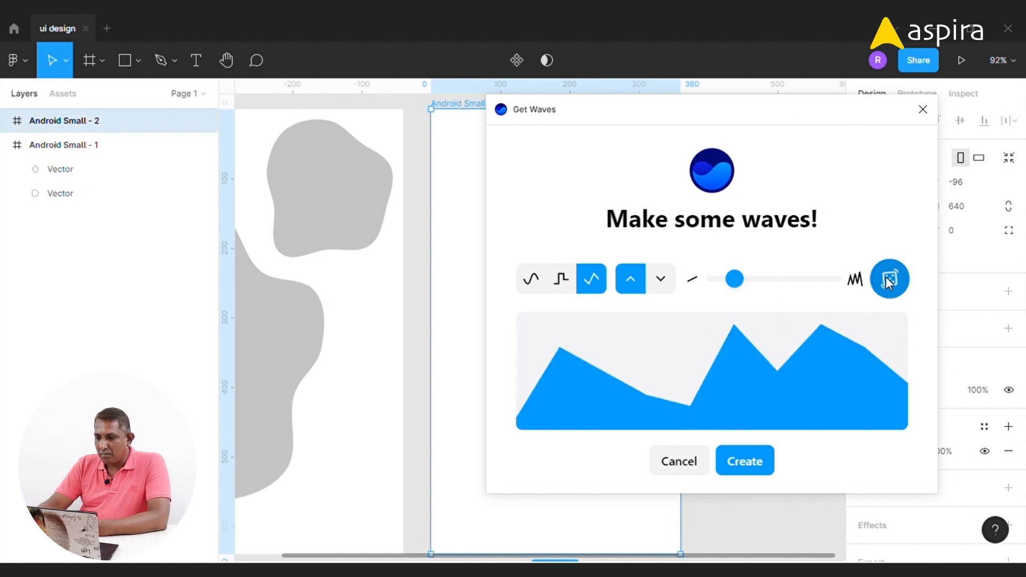
- Raise the wave complexity slightly more and create the wave in the smooth curved style
left_click_drag(740, 284, 745, 283)
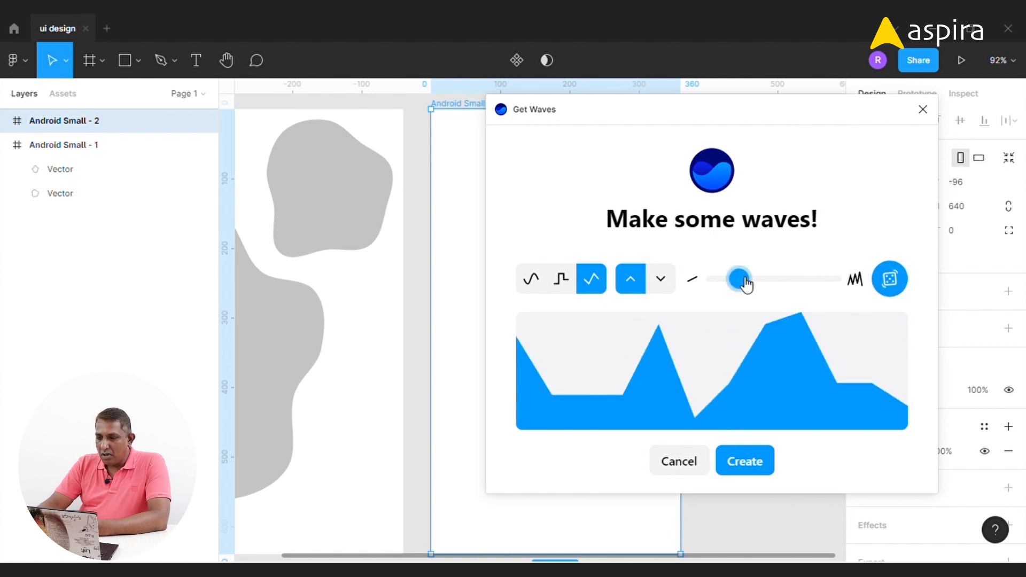
left_click(526, 278)
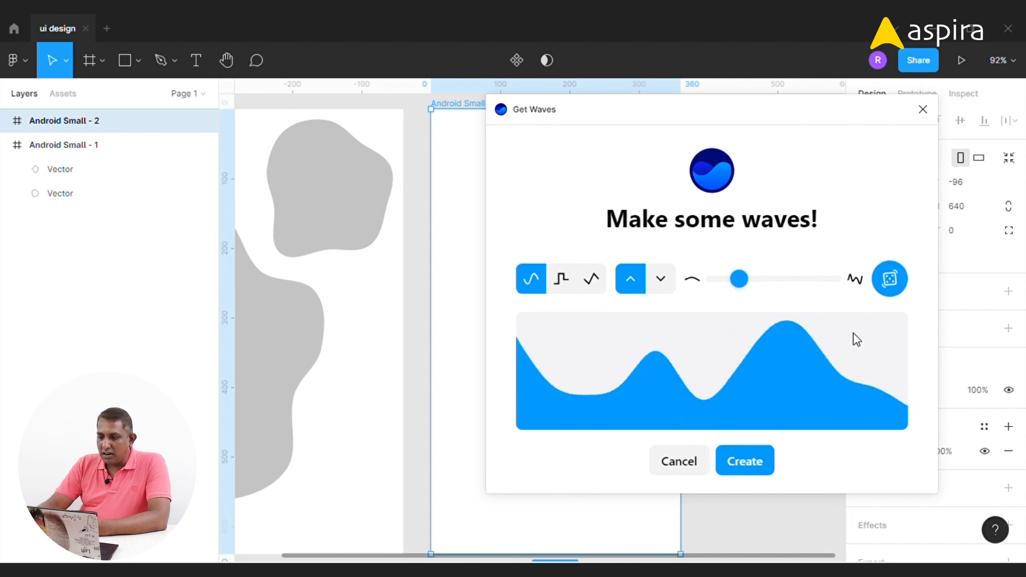
left_click(746, 465)
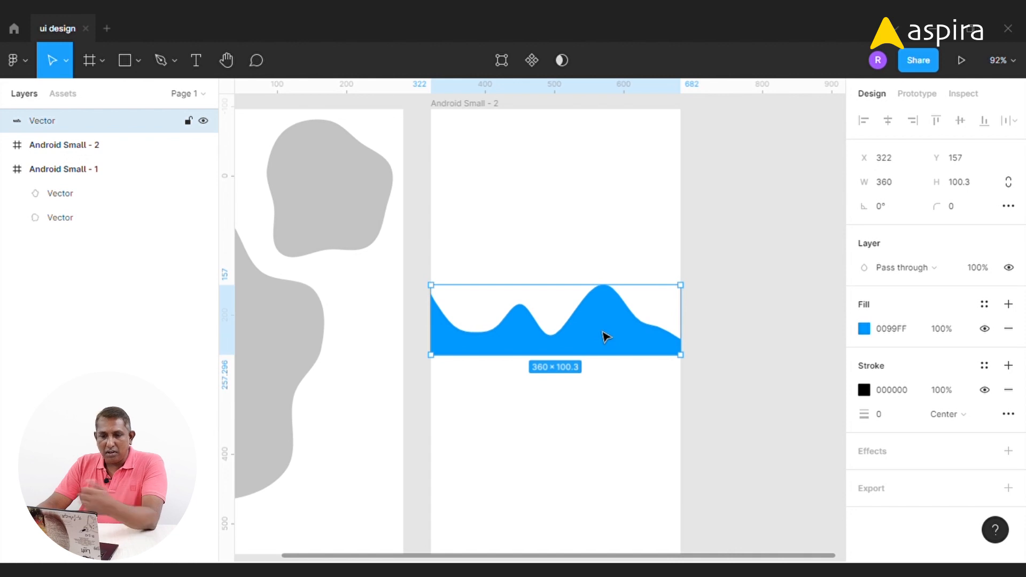
- Create a second smooth wave for the Android Small - 2 frame with Get Waves, using slightly higher complexity and a randomised shape
left_click(546, 237)
left_click(22, 61)
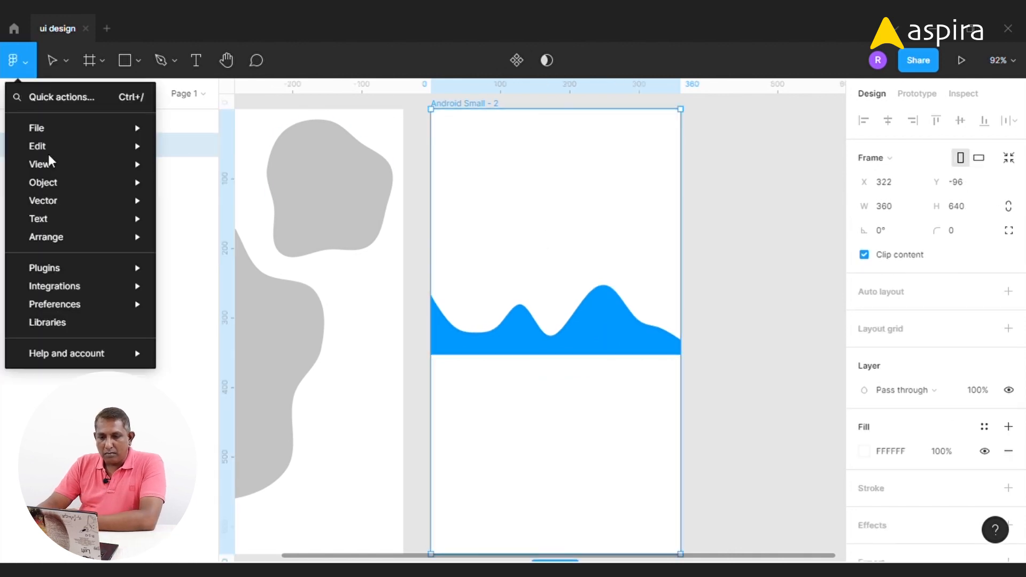
mouse_move(60, 273)
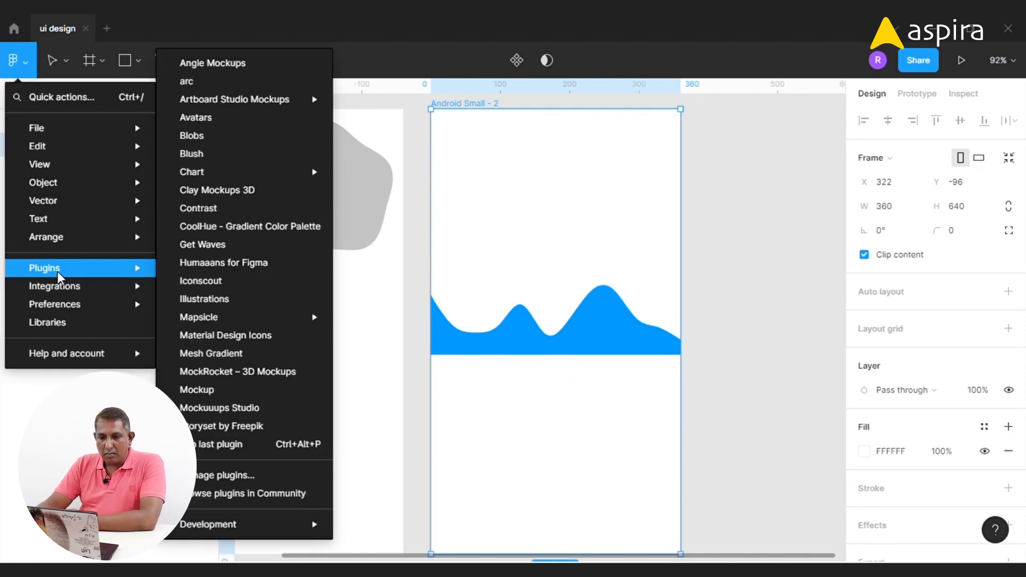
left_click(229, 247)
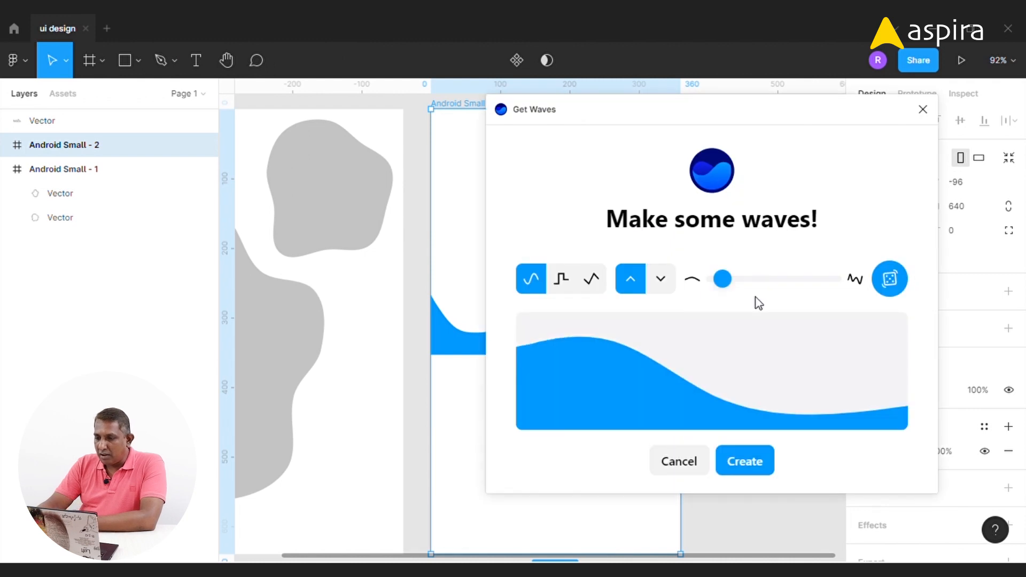
left_click_drag(729, 284, 739, 280)
left_click(896, 279)
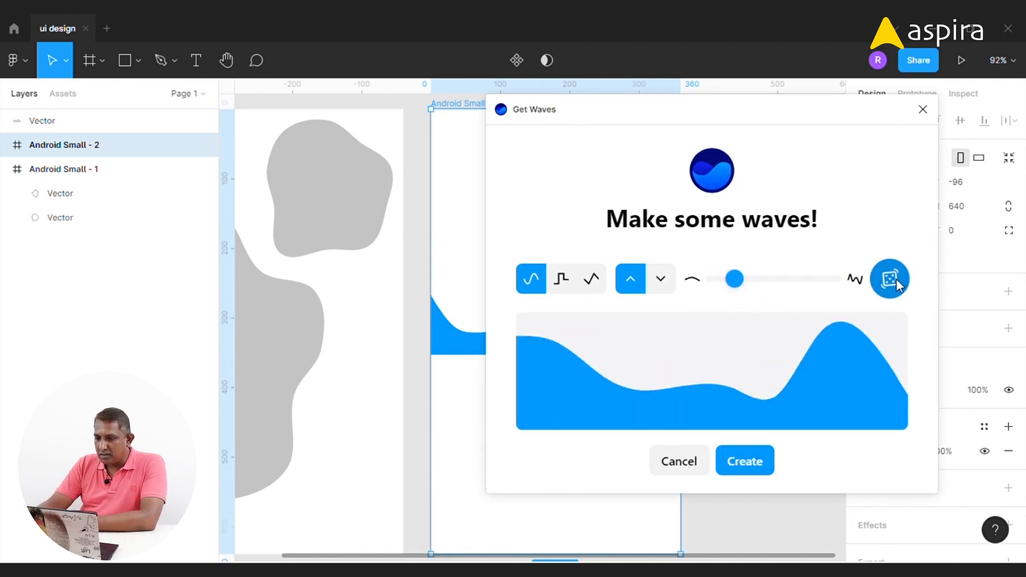
left_click(896, 279)
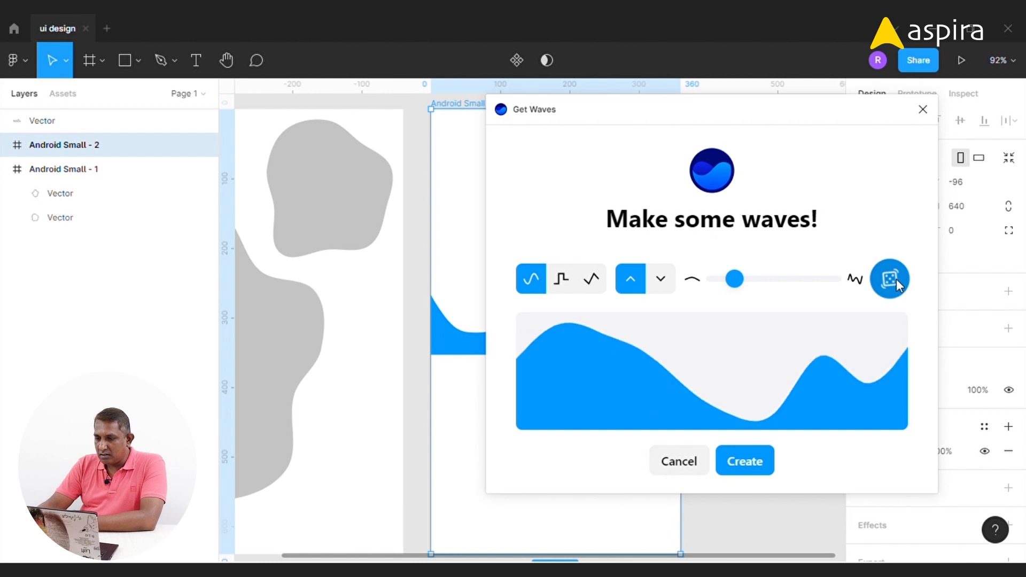
left_click(754, 460)
left_click(576, 199)
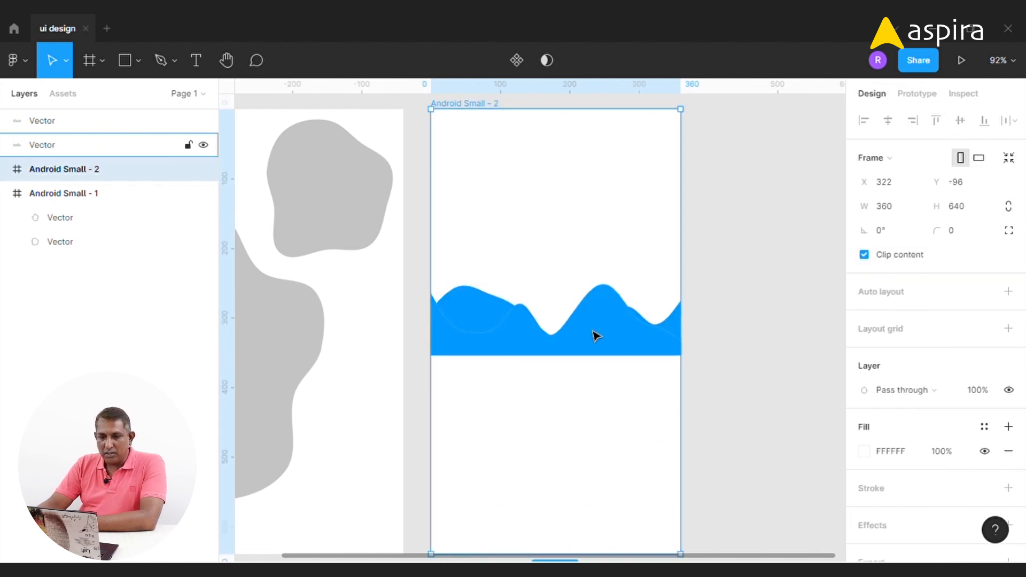
left_click(595, 336)
left_click(760, 310)
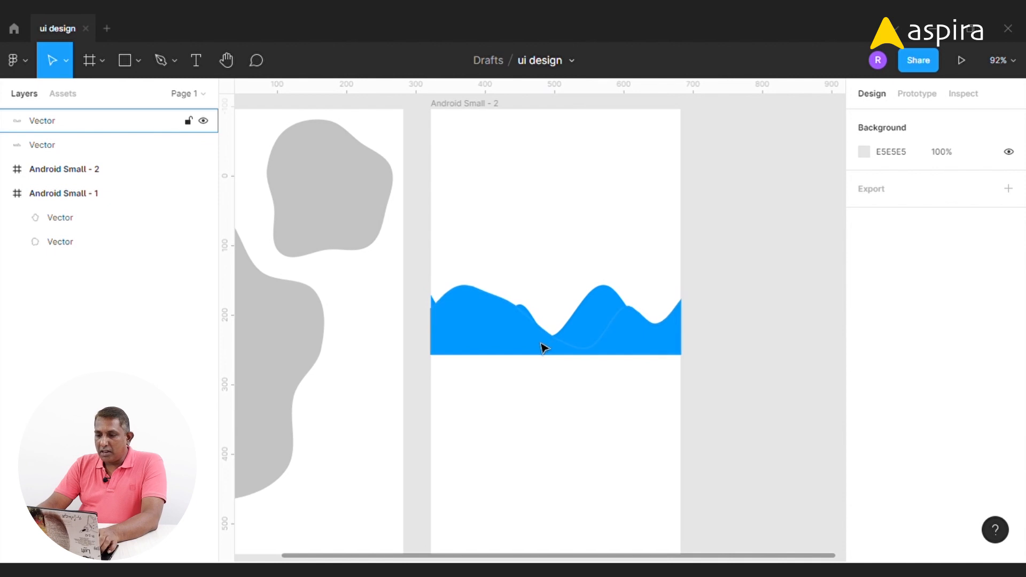
left_click(596, 303)
left_click(761, 305)
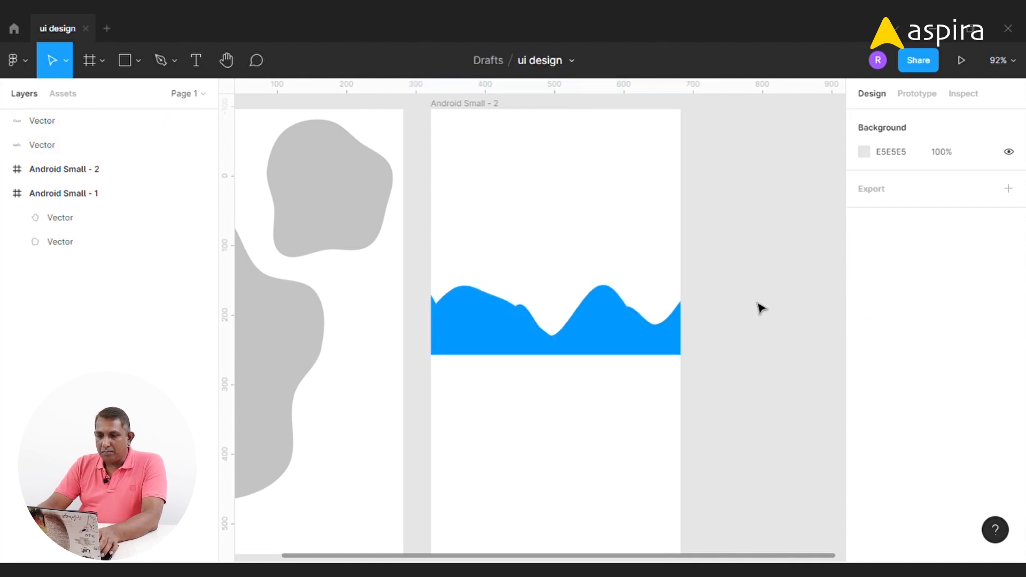
- Set the fill opacity of the topmost wave to 50%
left_click(502, 340)
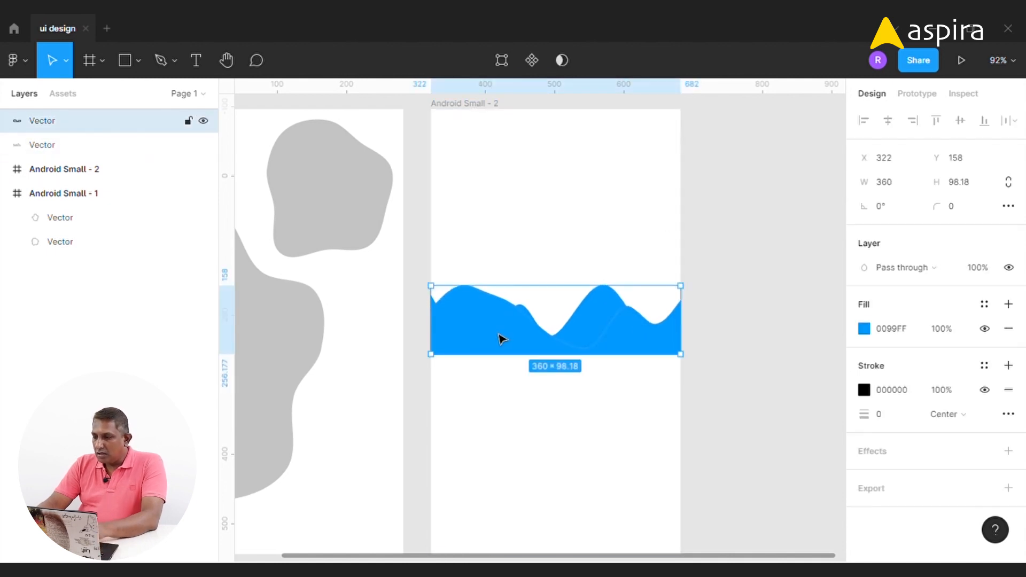
left_click(950, 332)
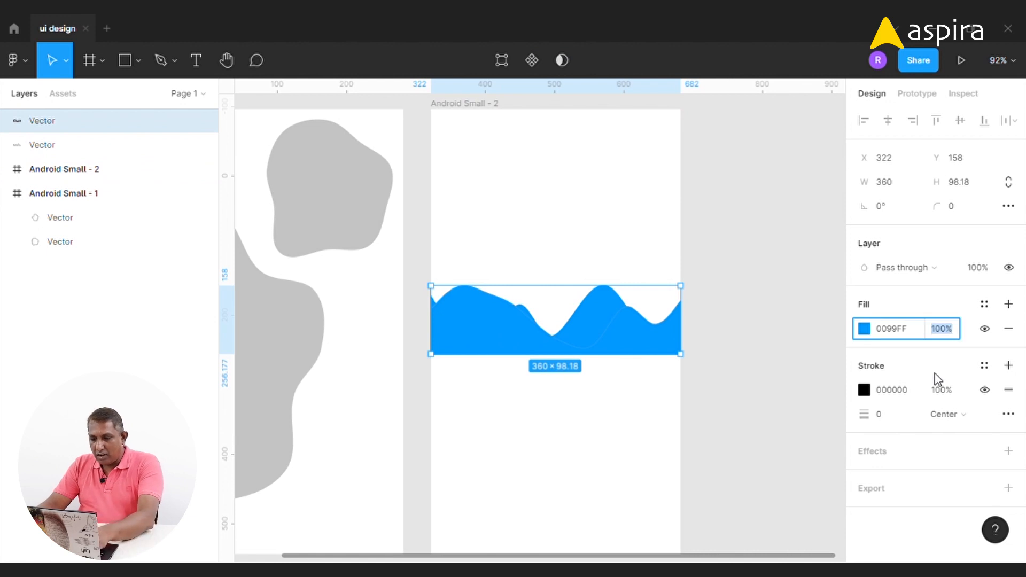
type("50")
key("Return")
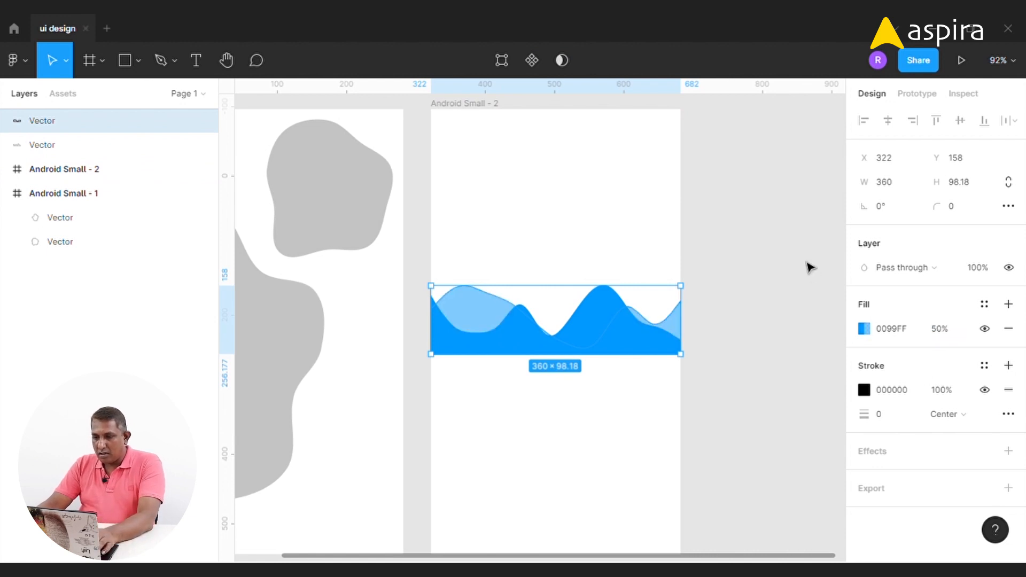
key("Escape")
- Set the fill opacity of the second, still opaque wave to 50%
left_click(606, 341)
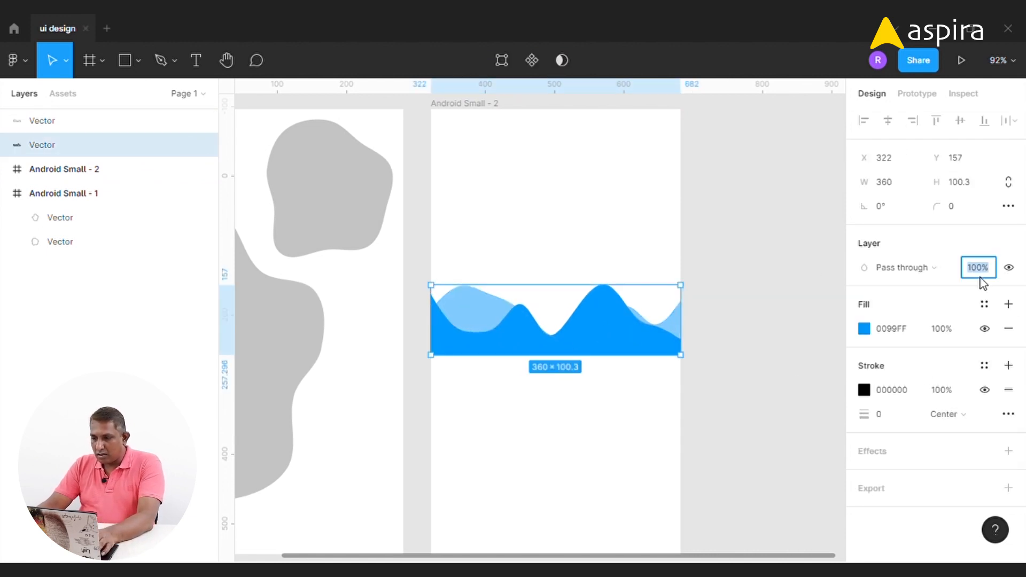
left_click(948, 328)
type("5")
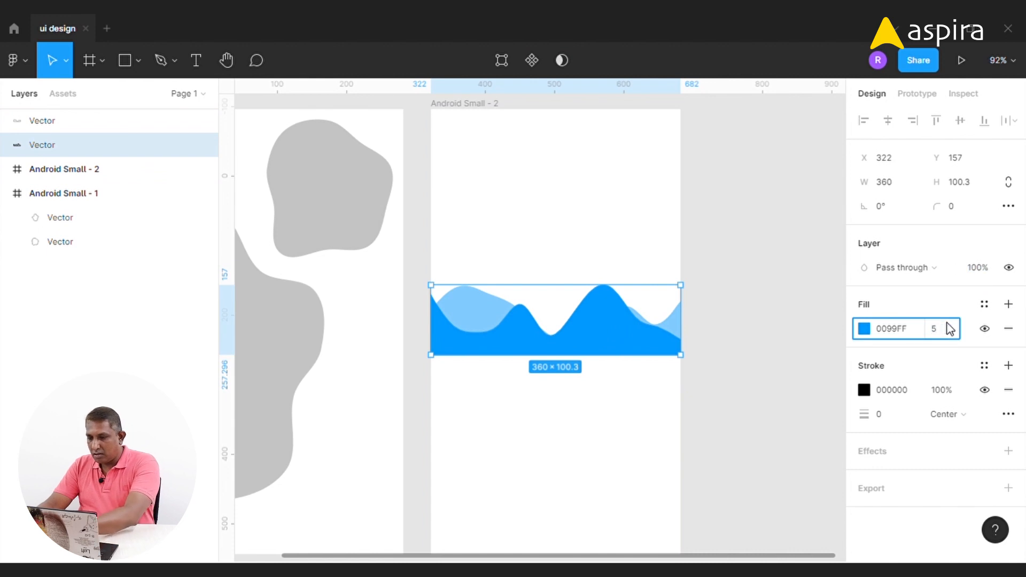
type("0")
key("Return")
left_click(773, 315)
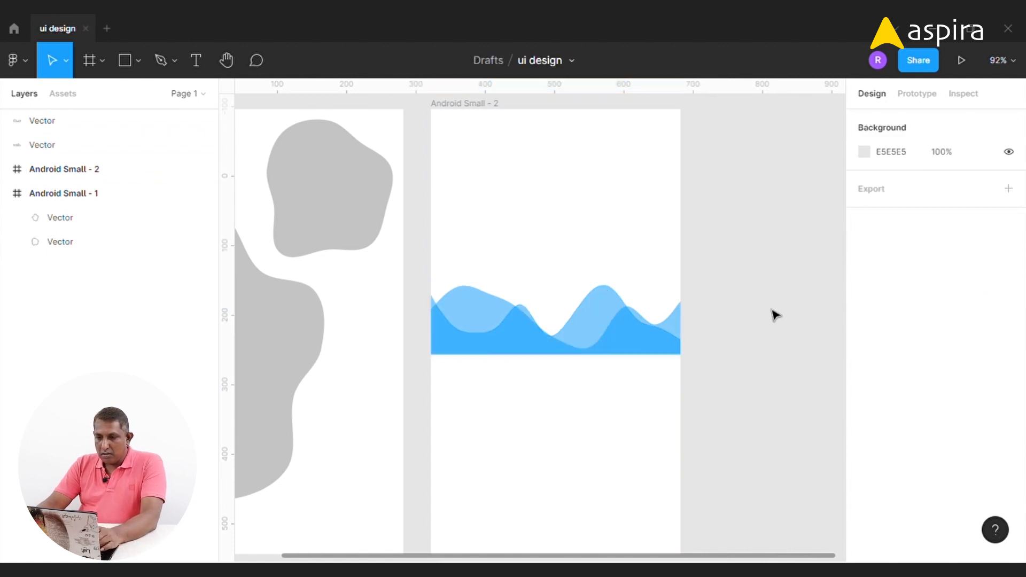
- Enlarge the lower-layer wave proportionally toward the upper right to about 475 × 132, beyond the frame's right edge
key("z")
left_click_drag(415, 254, 715, 402)
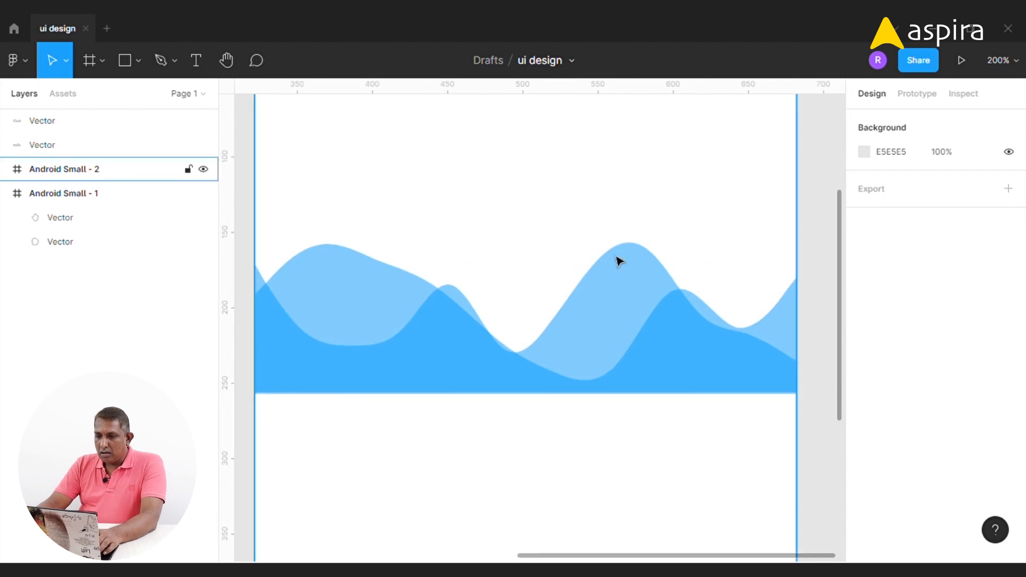
left_click(570, 245)
left_click(602, 291)
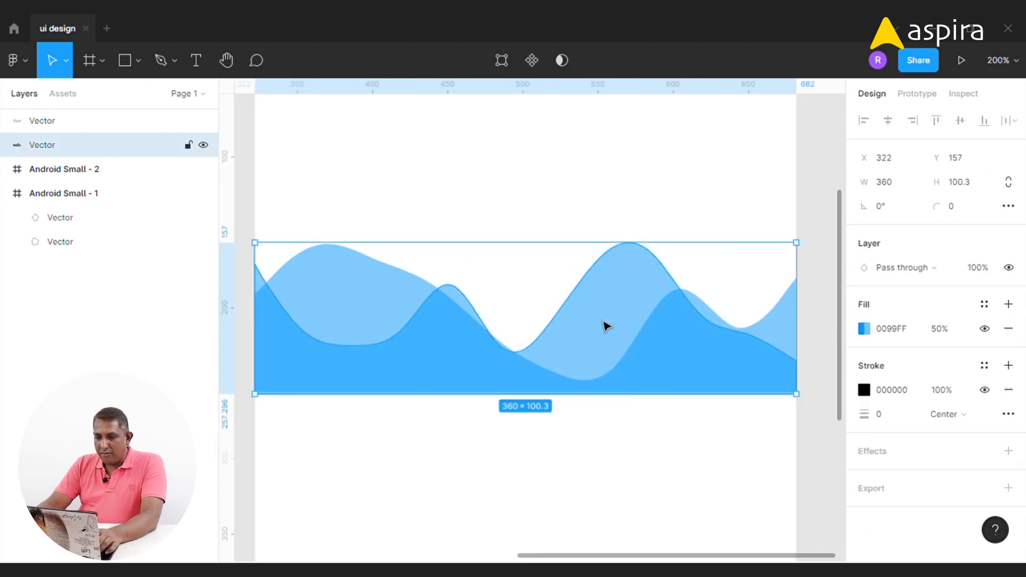
mouse_move(606, 326)
left_mouse_down()
mouse_move(602, 310)
mouse_move(602, 325)
left_mouse_up()
left_click_drag(797, 242, 840, 201)
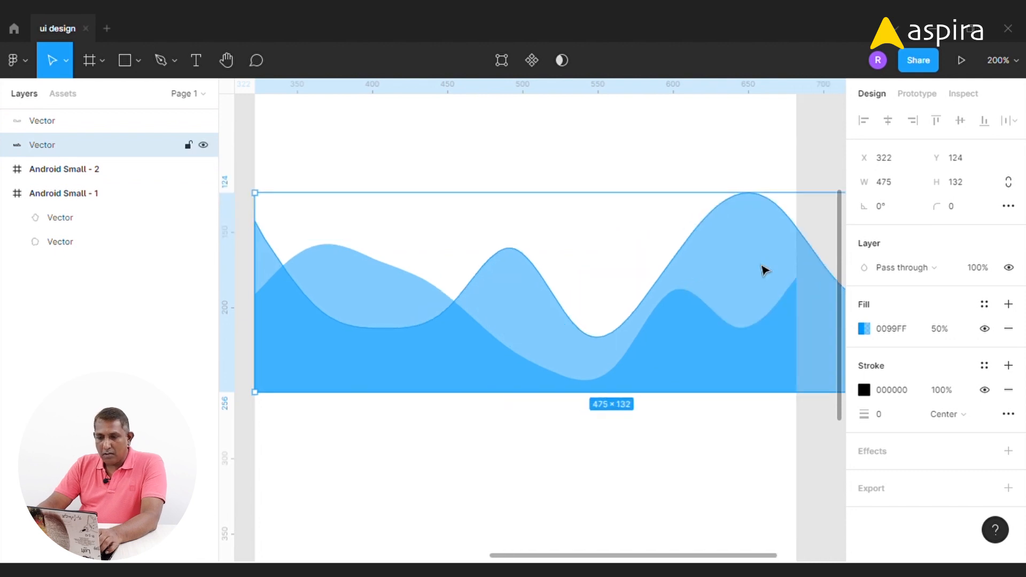
- Enlarge the topmost wave slightly toward the upper left so it extends about 22 px past the frame's left edge
left_click(549, 360)
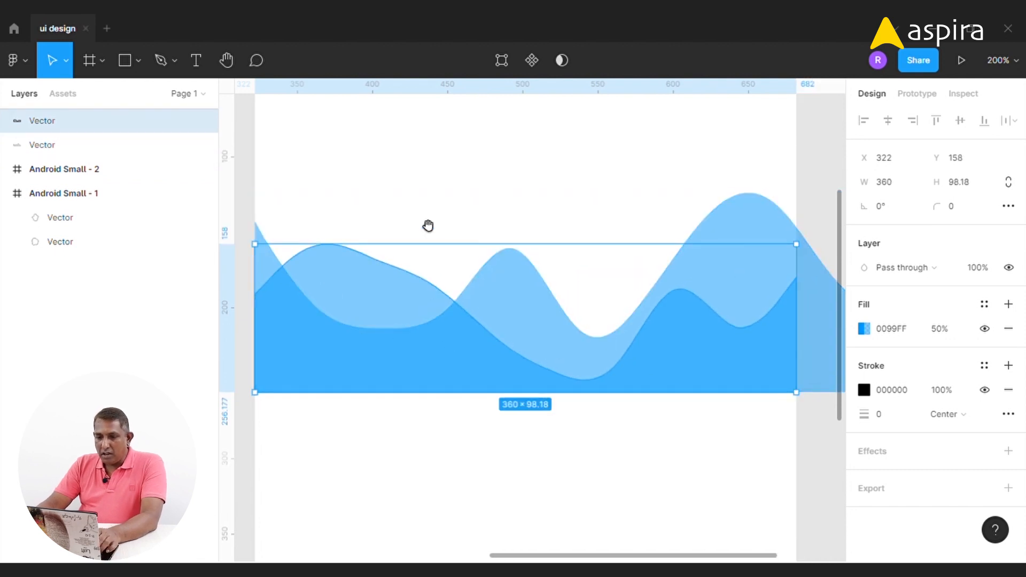
left_click_drag(430, 231, 551, 260)
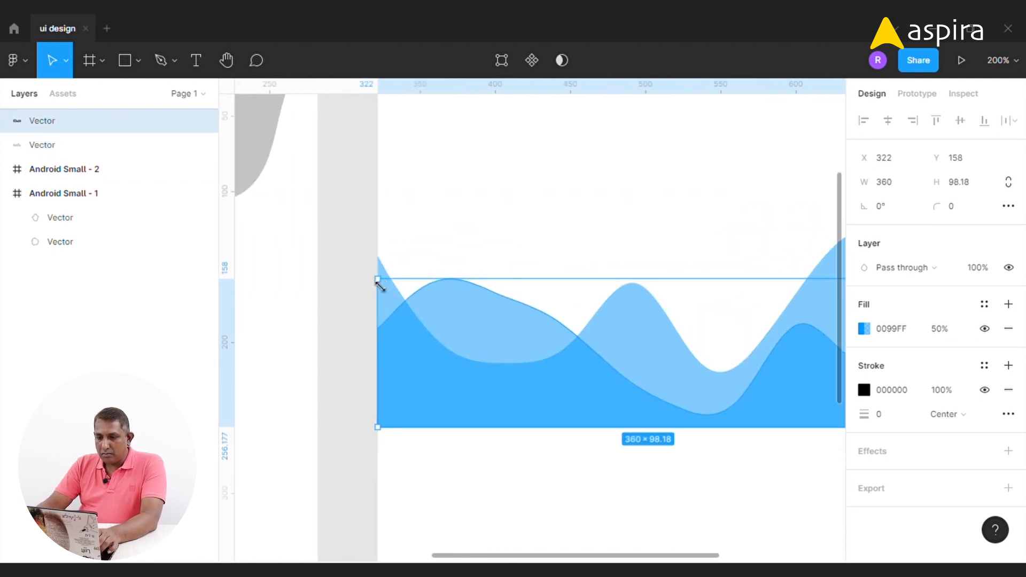
left_click_drag(388, 291, 372, 280)
left_click(554, 208)
left_click_drag(675, 218, 551, 224)
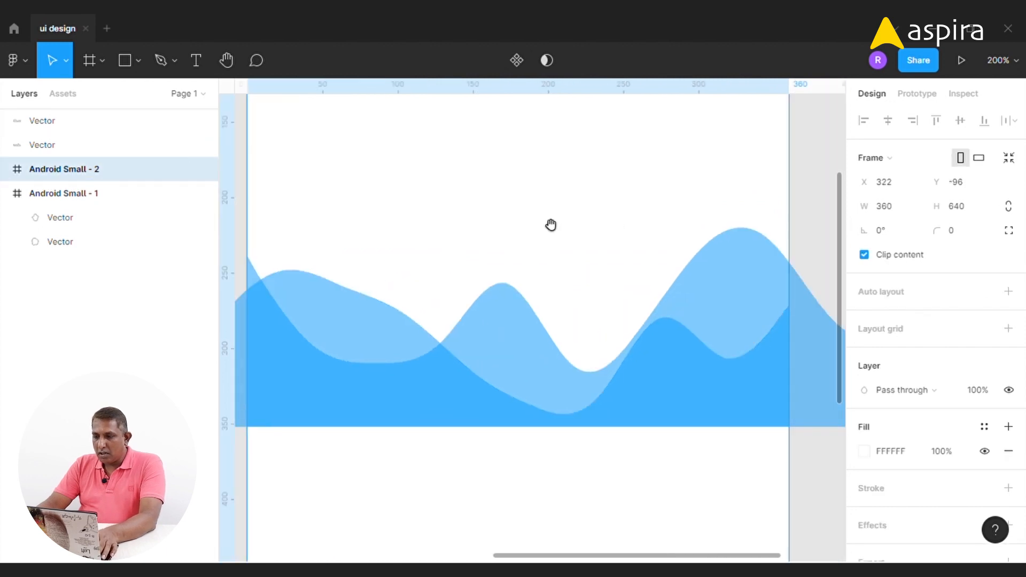
- Cut both waves and paste them into the Android Small - 2 frame so the overhanging parts are clipped
left_click(742, 265)
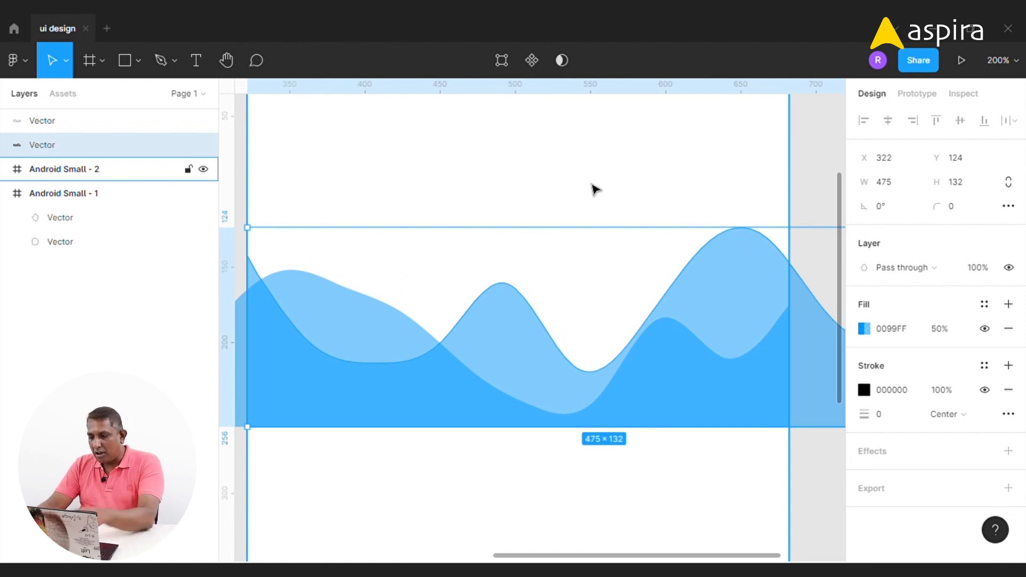
left_click(593, 188)
key("shift+0")
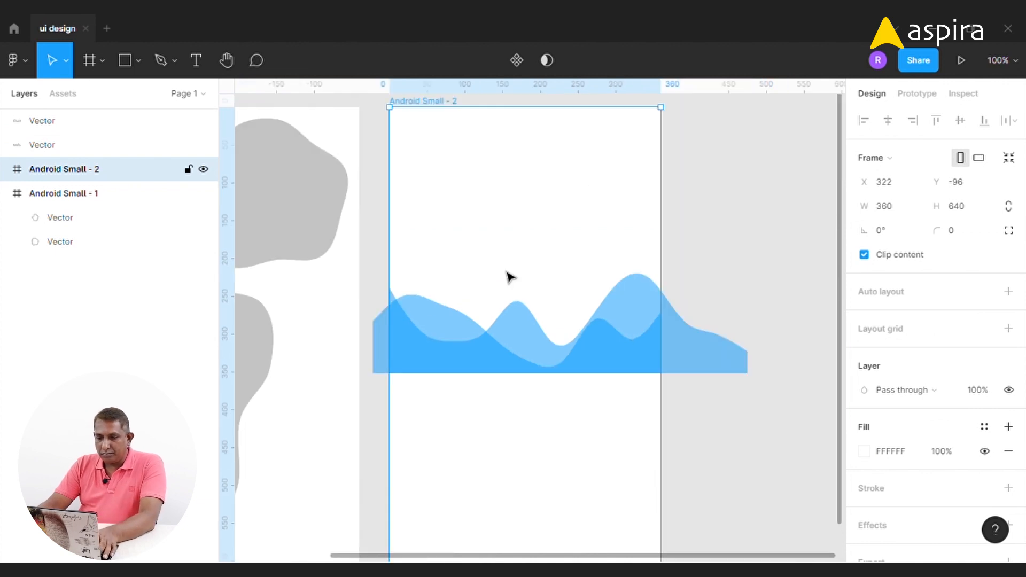
left_click(582, 335)
left_click(648, 289, "shift")
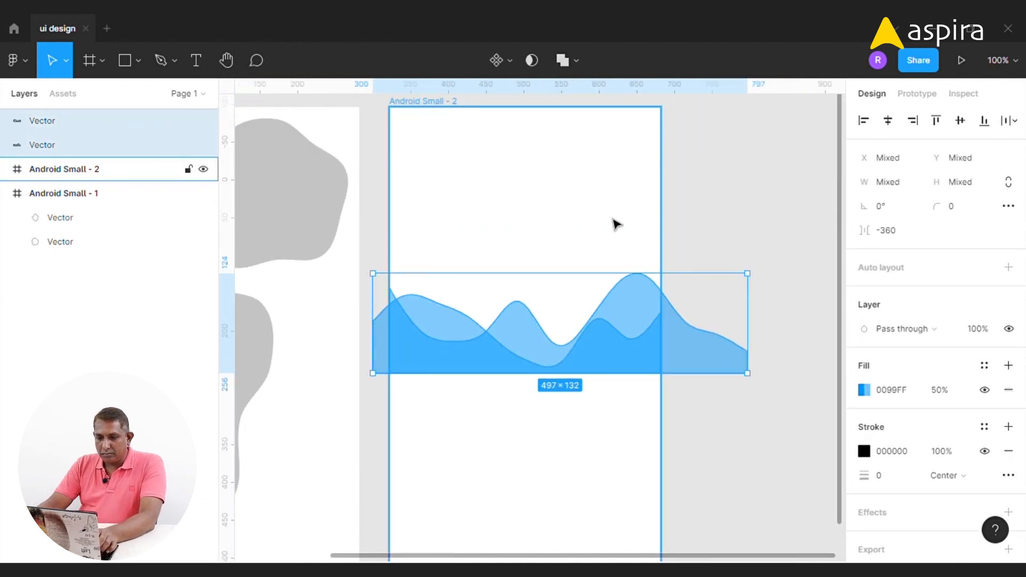
key("Delete")
key("ctrl+v")
left_click(706, 249)
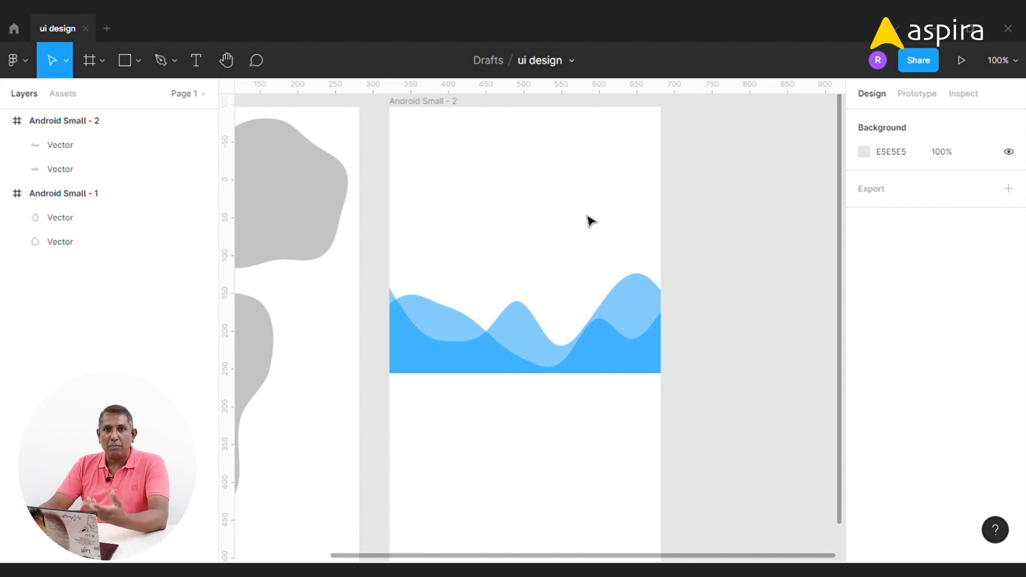
- Run the CoolHue - Gradient Color Palette plugin for colouring the shapes in Android Small - 1
left_click(19, 56)
mouse_move(60, 277)
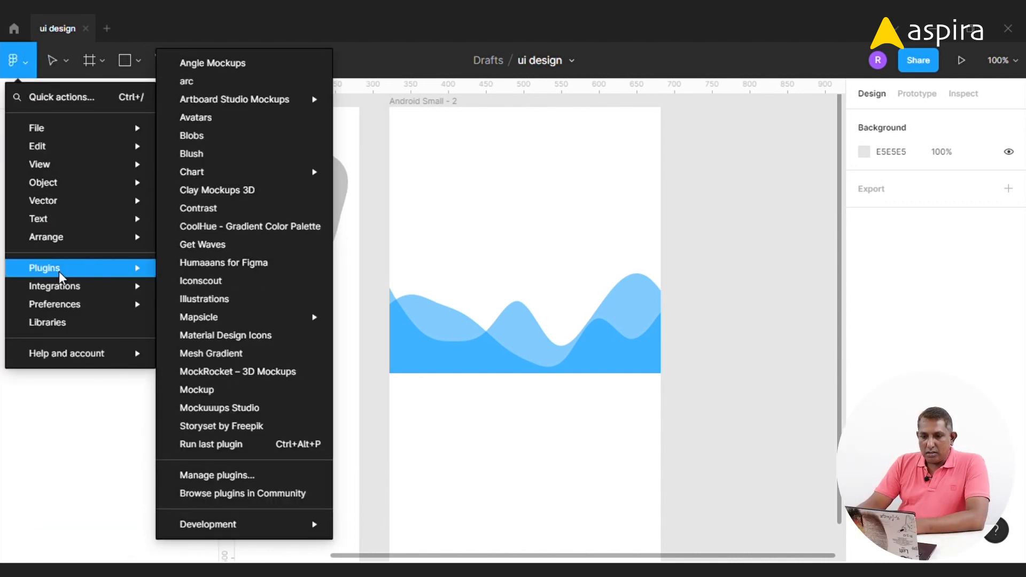
left_click(263, 231)
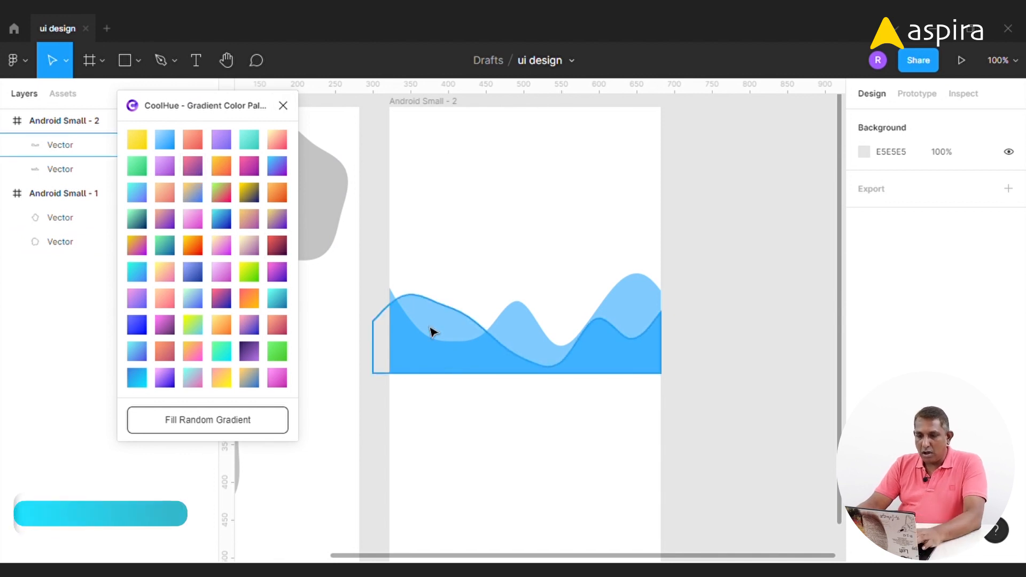
left_click_drag(418, 176, 646, 192)
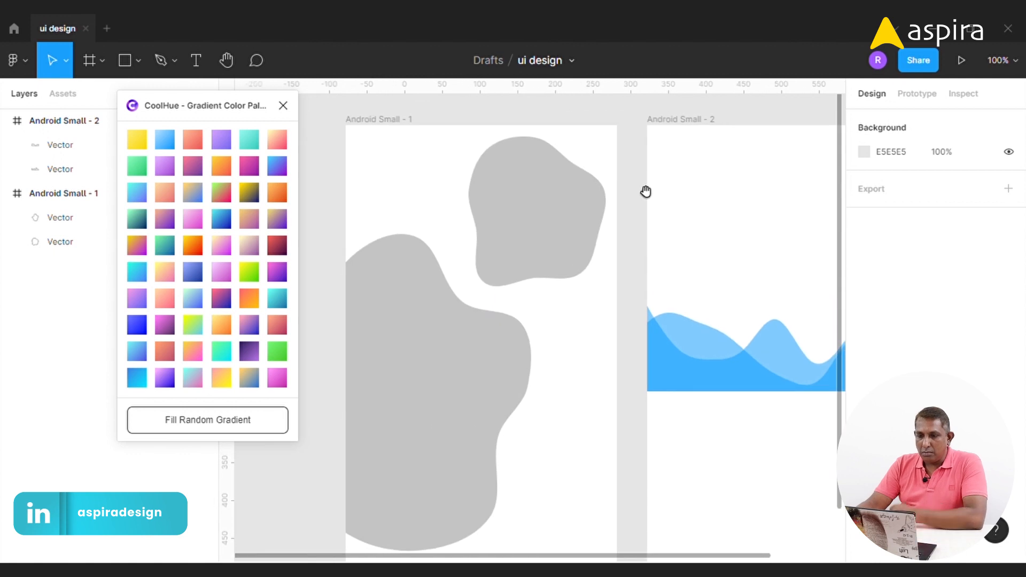
- Try light blue, turquoise, blue-to-purple and coral-to-yellow CoolHue gradients on the smaller blob in Android Small - 1
left_click(537, 208)
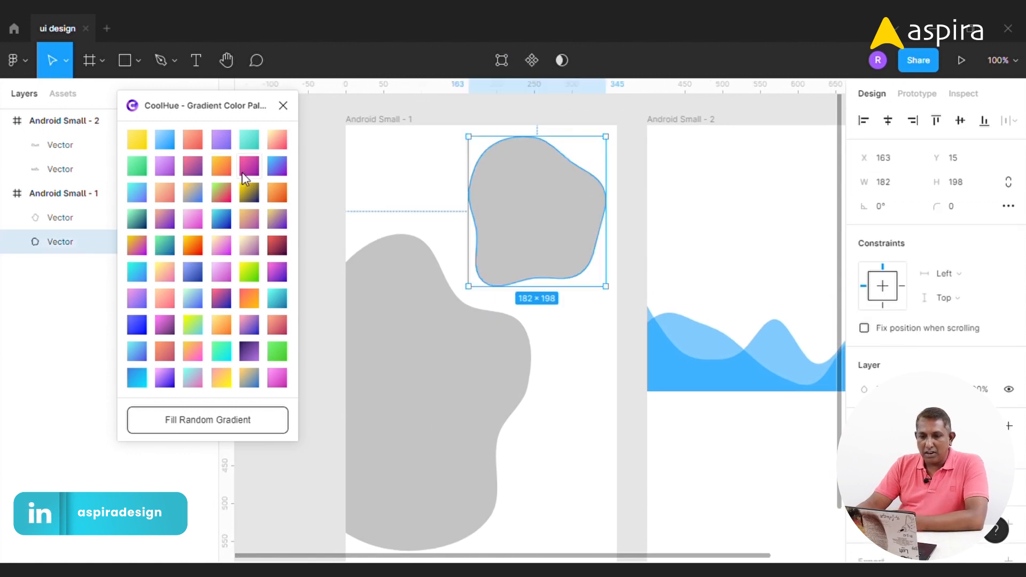
left_click(165, 138)
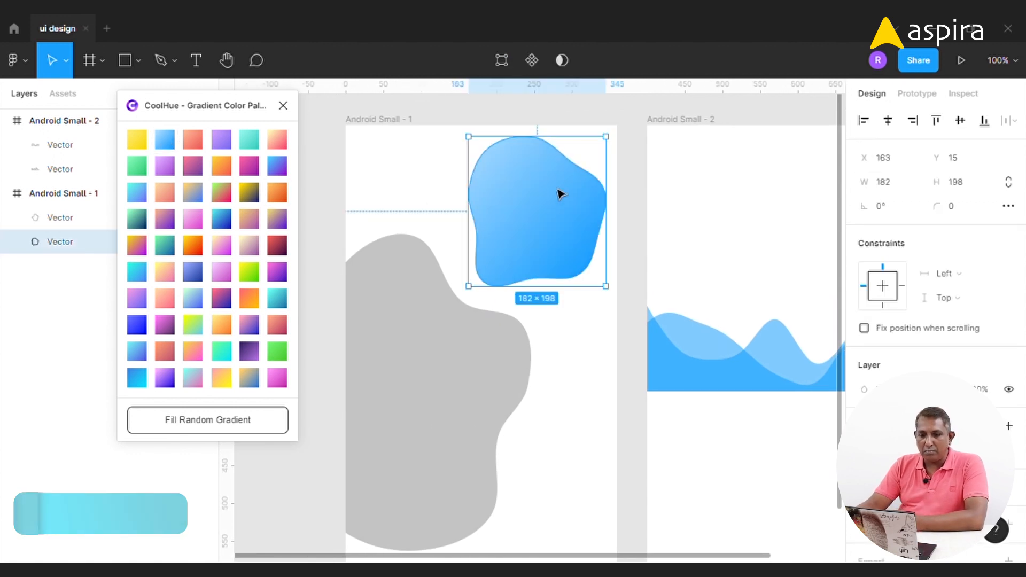
left_click(250, 141)
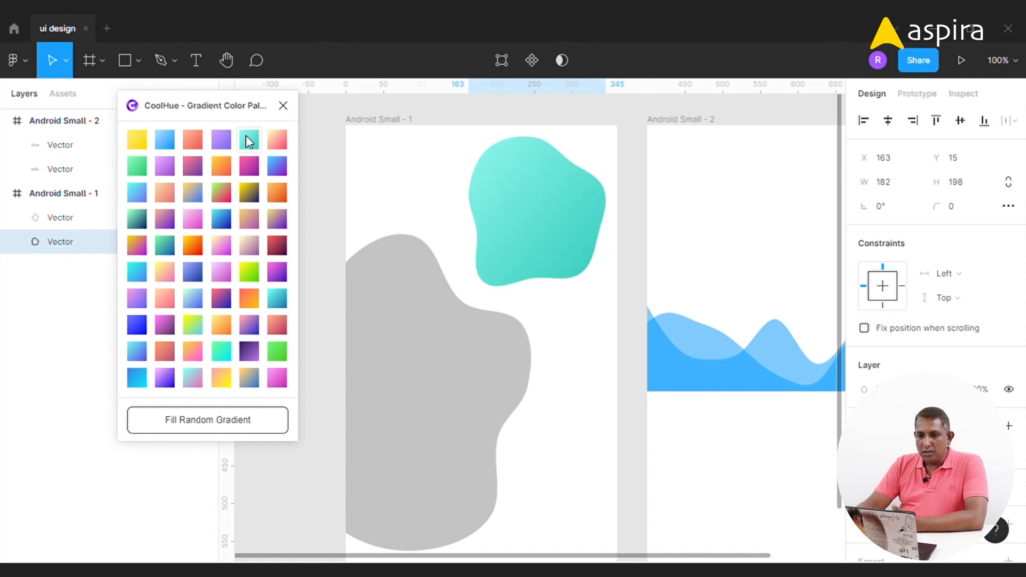
left_click(276, 166)
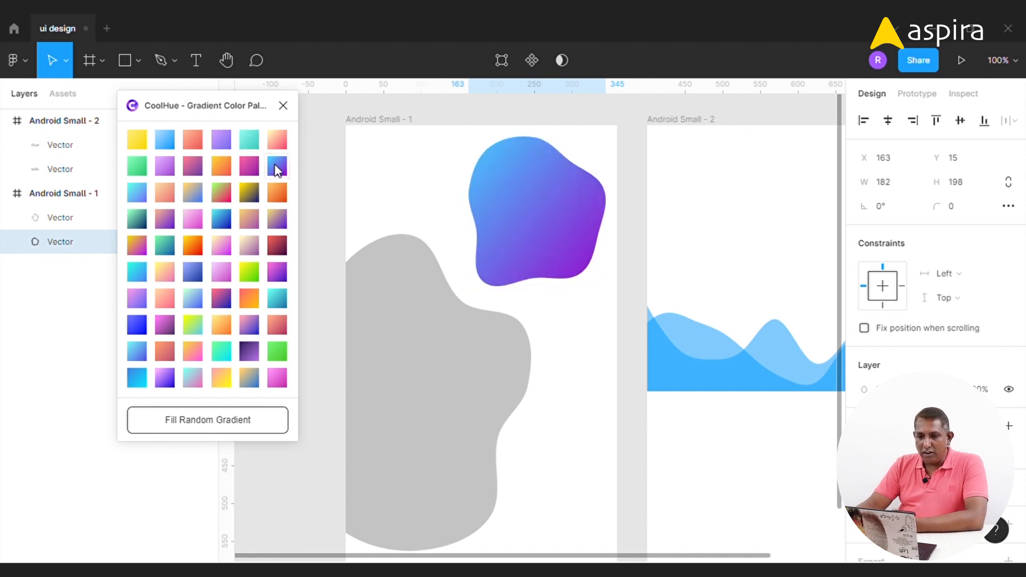
left_click(566, 224)
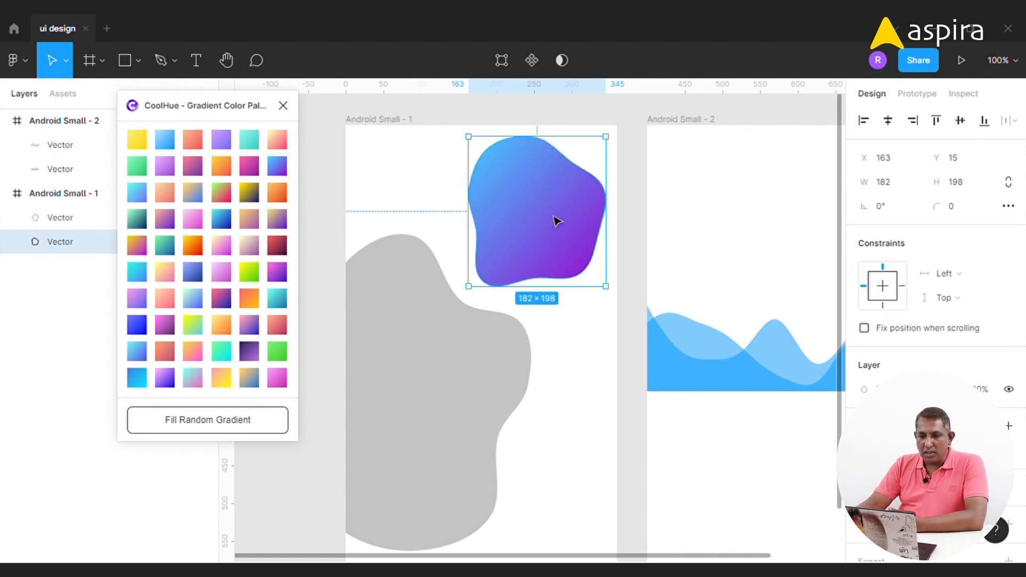
left_click(249, 298)
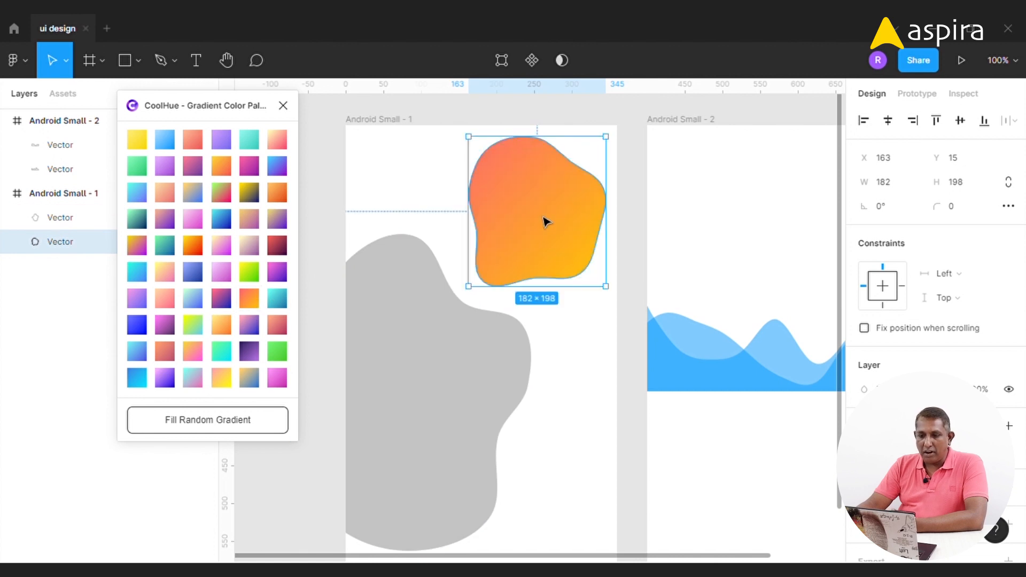
- Fill the large blob in Android Small - 1 with the cyan-to-deep-blue CoolHue gradient
left_click(406, 315)
left_click(221, 220)
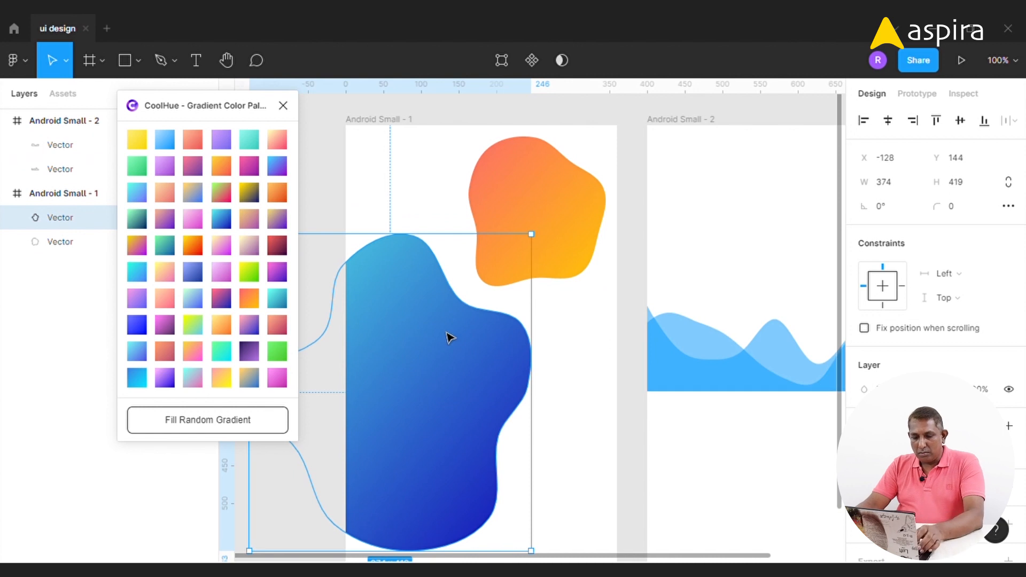
- Duplicate the large blob at about 417 × 467 and fill the larger rear one with the green-to-blue gradient
key("ctrl+d")
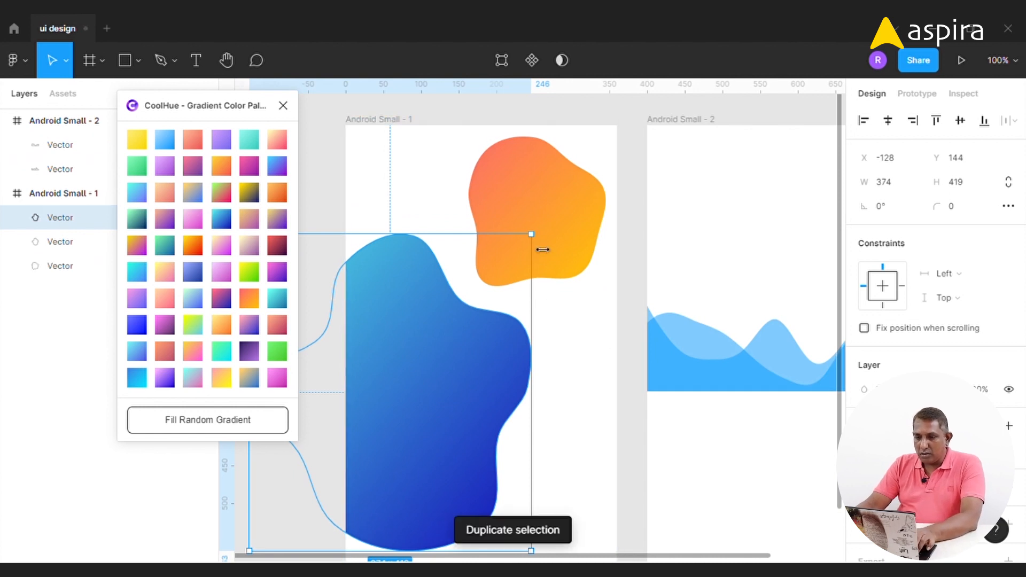
left_click_drag(534, 235, 575, 212)
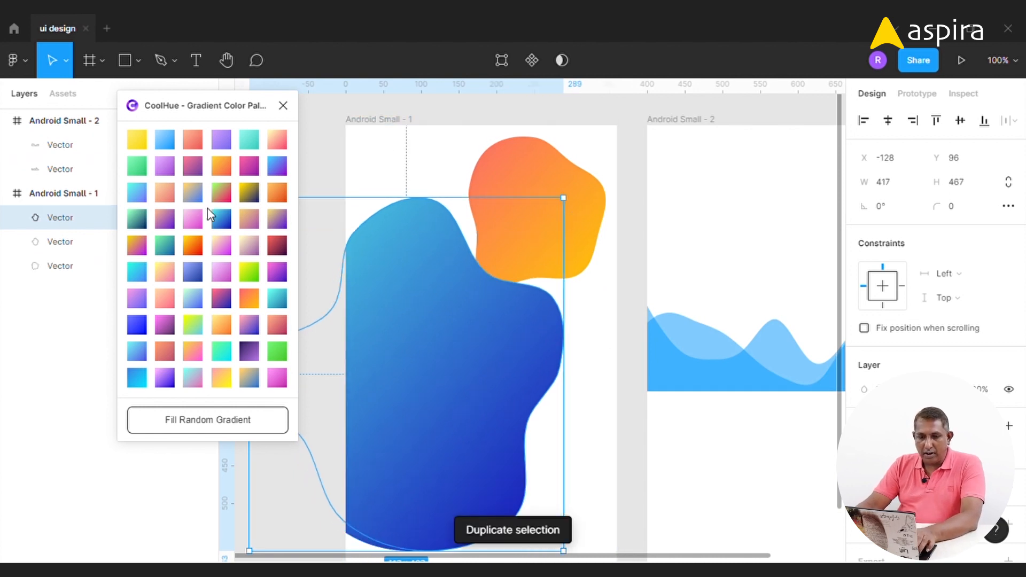
left_click(69, 247)
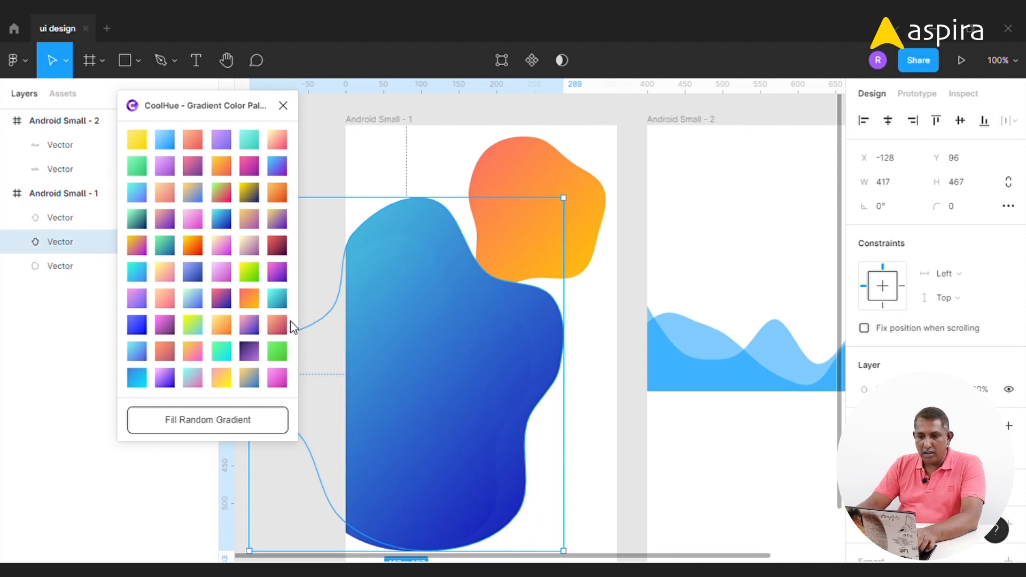
left_click(166, 246)
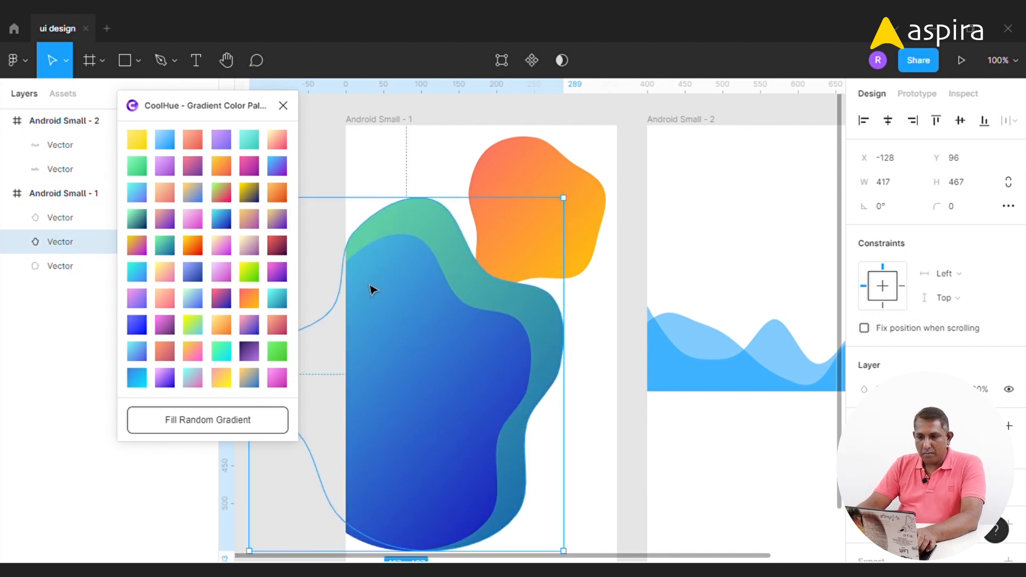
- Delete the orange blob and add a copy of the green-to-blue blob enlarged to about 471 × 527
left_click(564, 185)
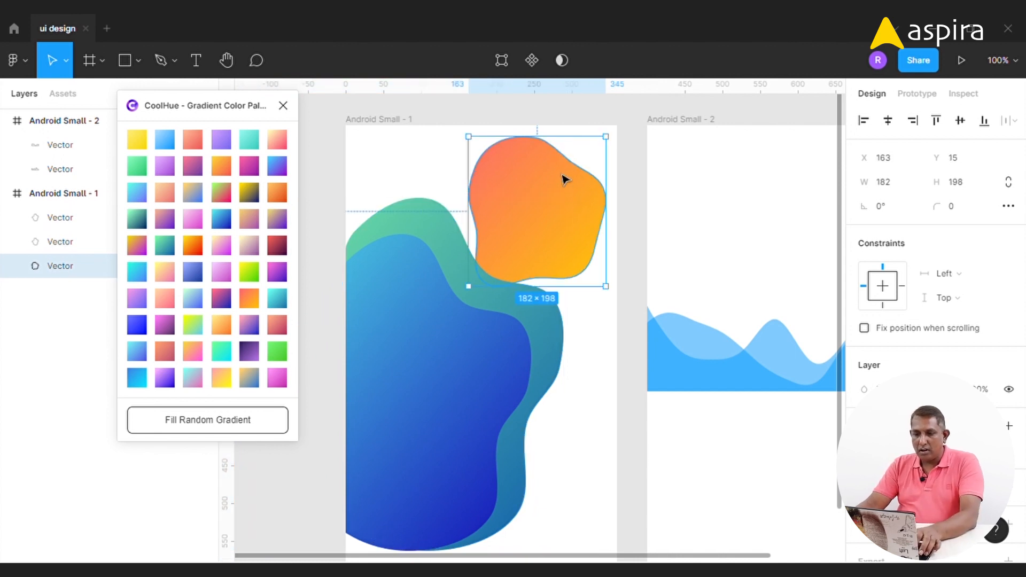
key("Delete")
left_click(449, 227)
key("ctrl+d")
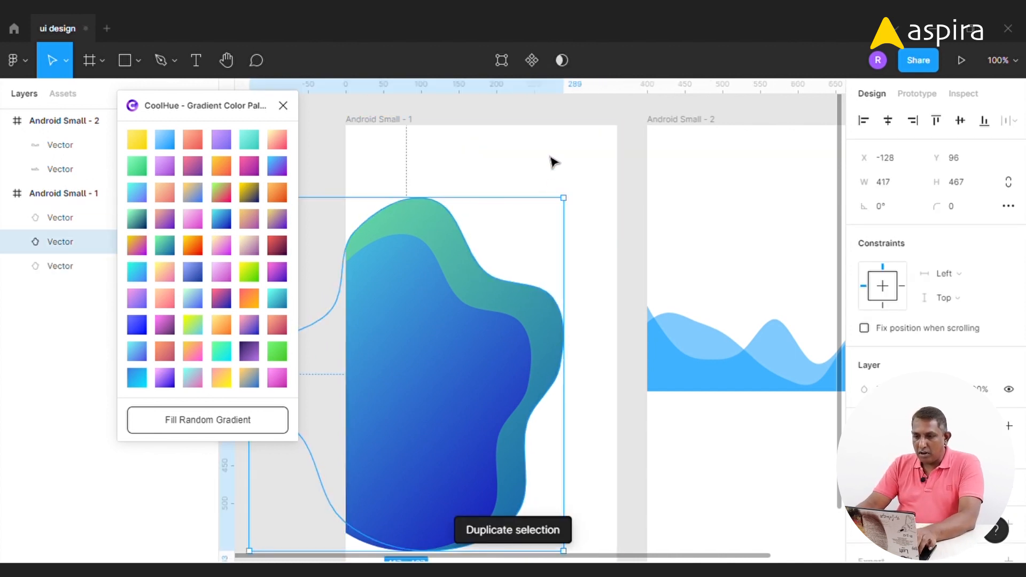
left_click_drag(587, 197, 615, 173)
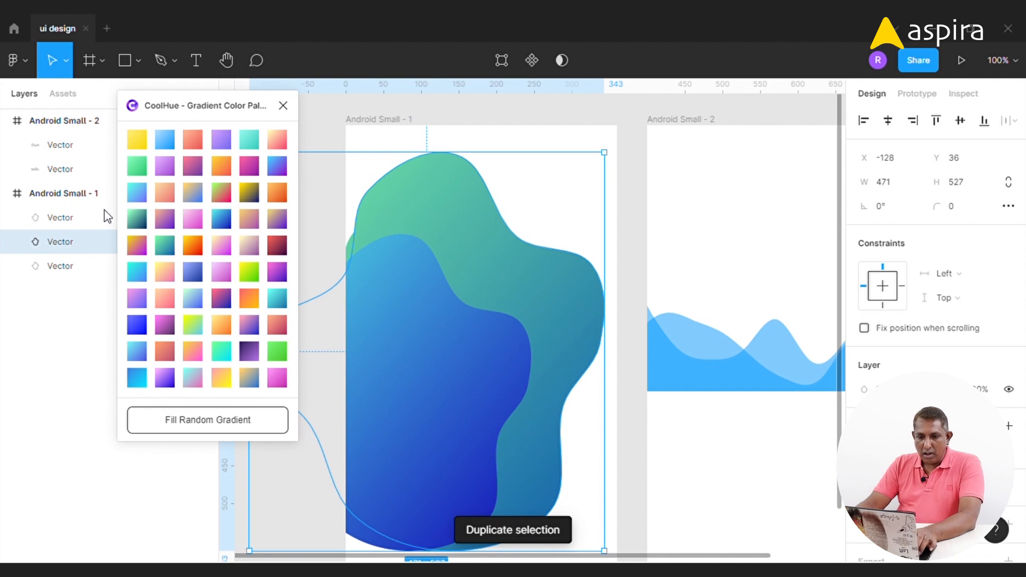
- Place the largest blob behind the other two with the light-green gradient fill, and shift it left to X -140
left_click_drag(57, 239, 58, 279)
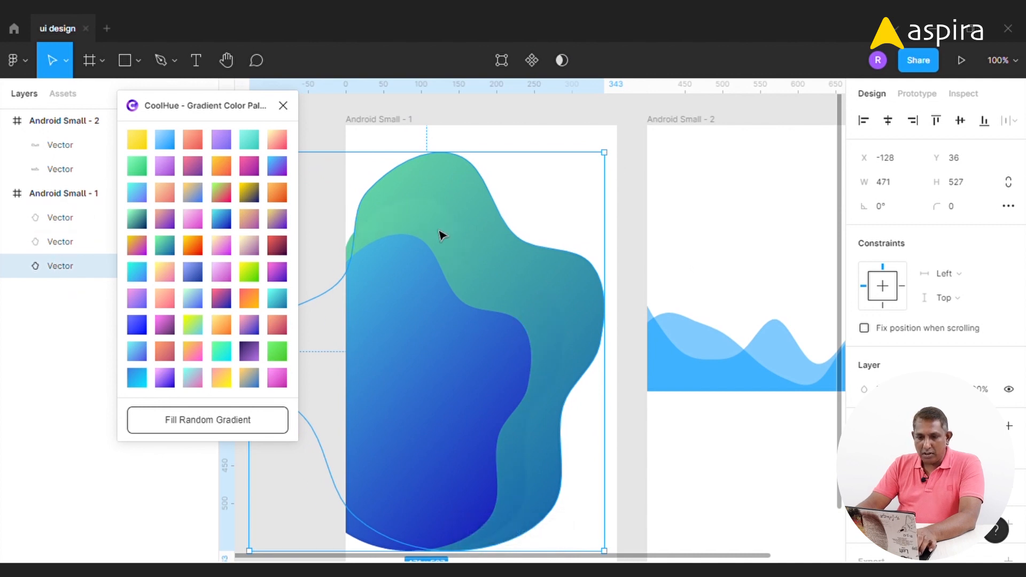
left_click(137, 169)
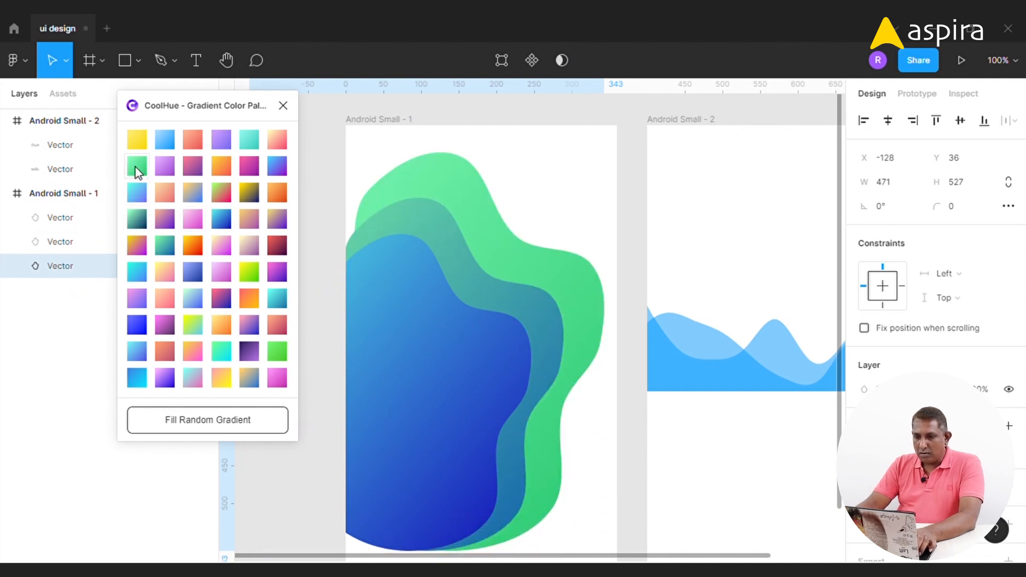
left_click_drag(547, 266, 539, 262)
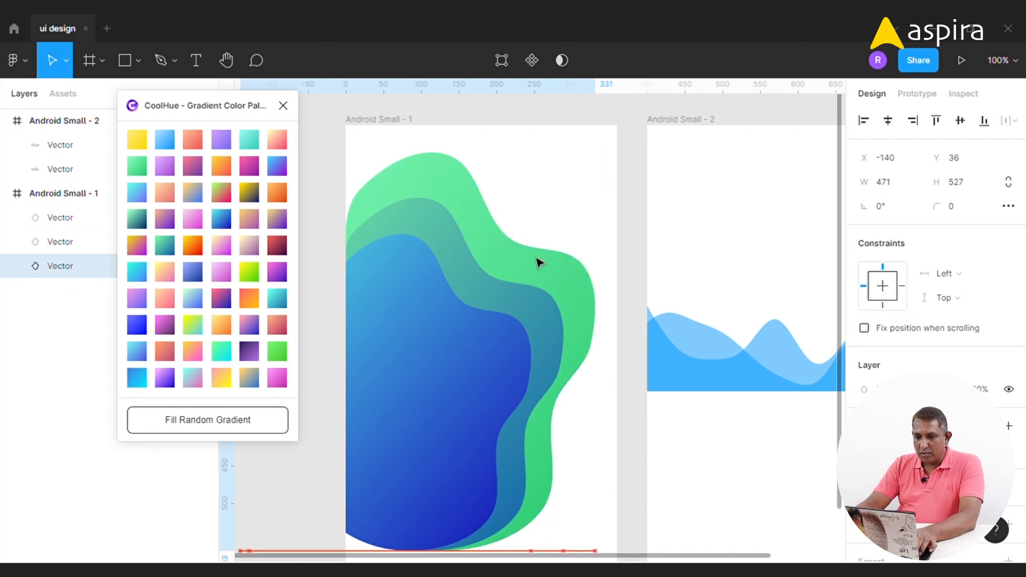
left_click(629, 163)
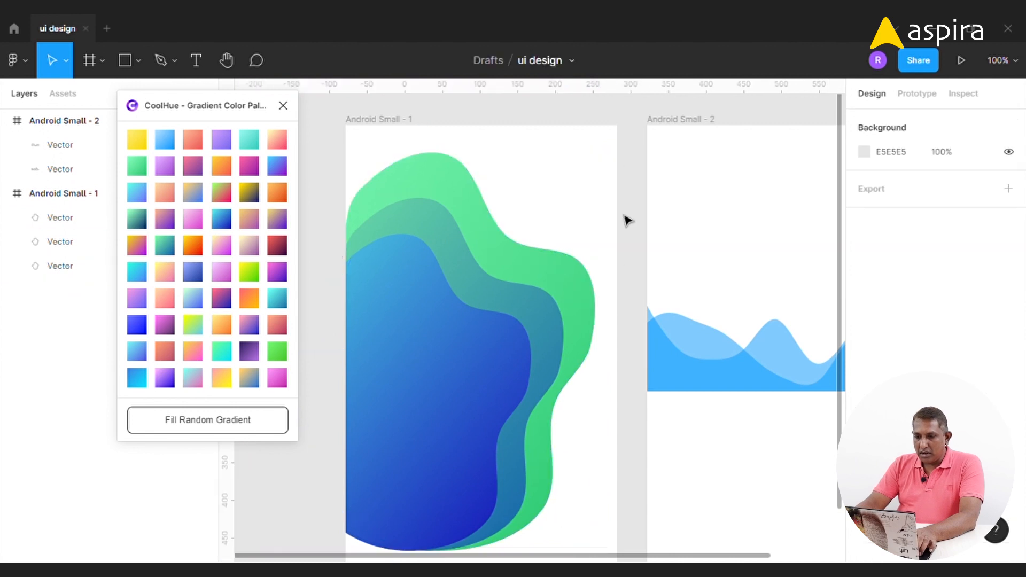
- Select all three layered blobs and move them together up and left within the Android Small - 1 frame
left_click_drag(614, 206, 381, 316)
left_click_drag(572, 381, 572, 358)
left_click(604, 330)
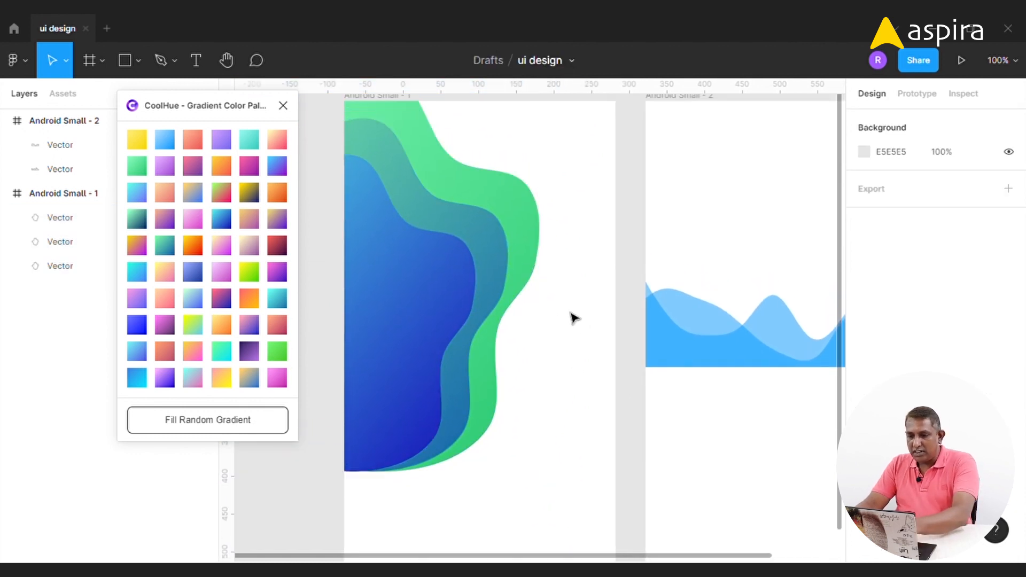
- Duplicate the largest green blob in Android Small - 1 and enlarge the rear copy to 551 × 617
key("minus")
key("z")
left_click_drag(442, 208, 585, 488)
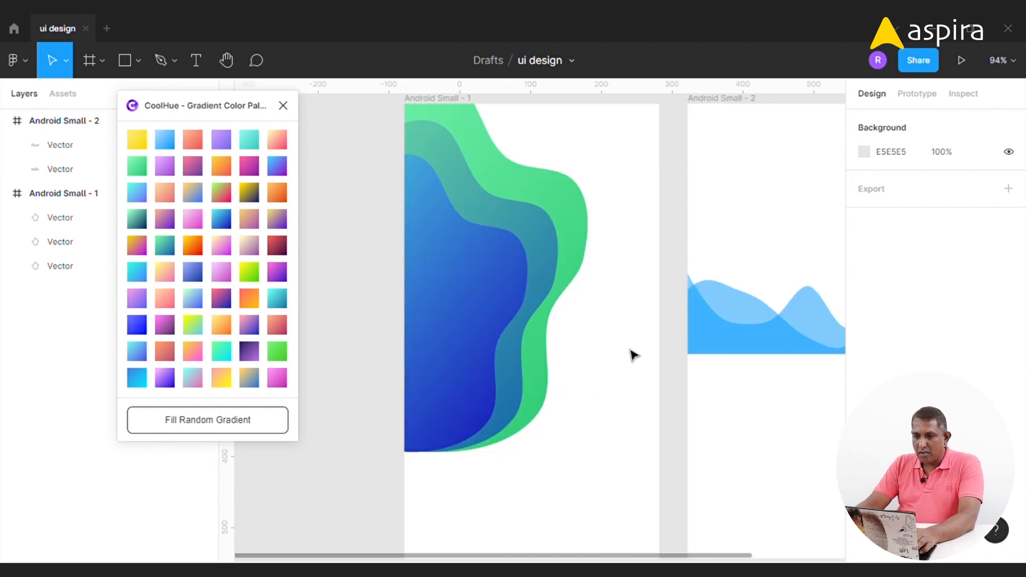
left_click(568, 209)
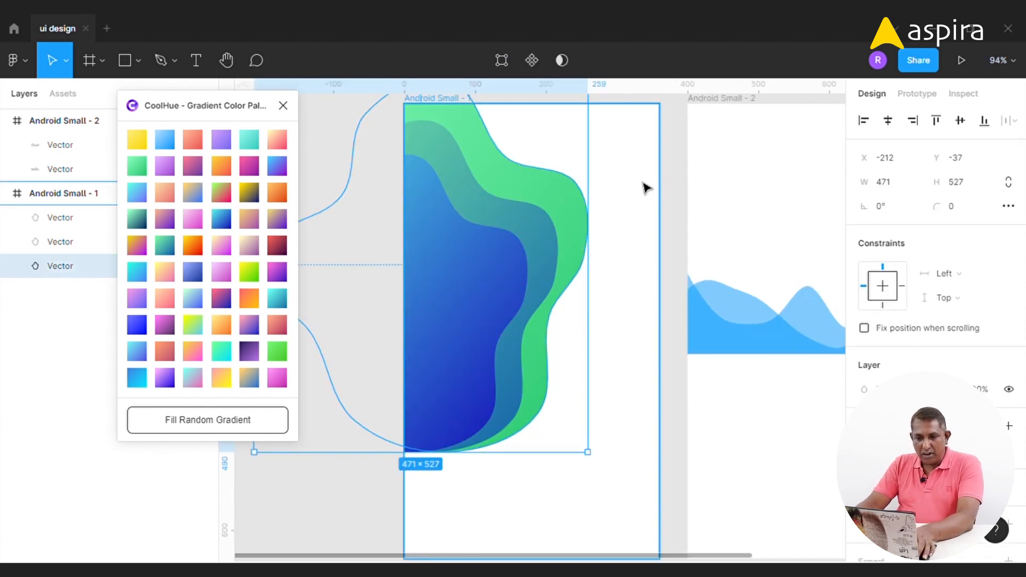
key("ctrl+d")
scroll(499, 269, "up", 3)
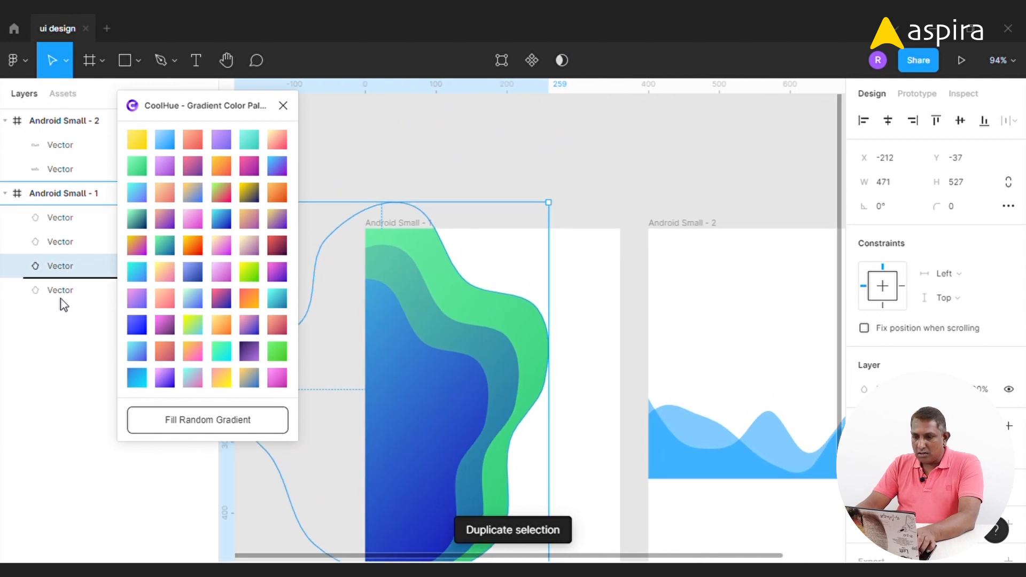
left_click(62, 291)
left_click_drag(554, 209, 616, 166)
- Try the yellow-to-green gradient on the enlarged rear blob, replacing it with the bright green gradient
left_click(257, 265)
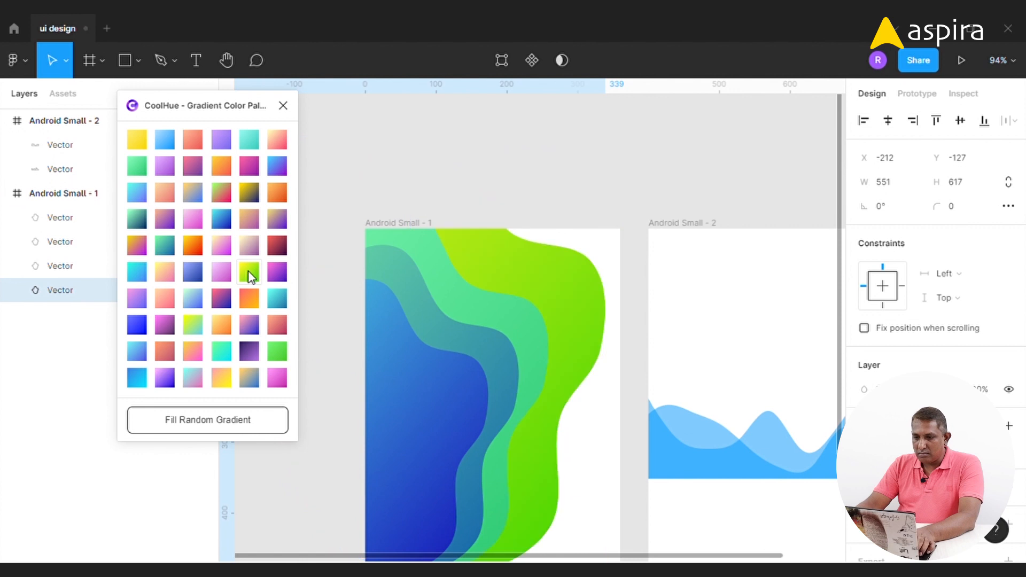
left_click(277, 351)
left_click(643, 178)
scroll(639, 212, "down", 3)
scroll(639, 212, "down", 2)
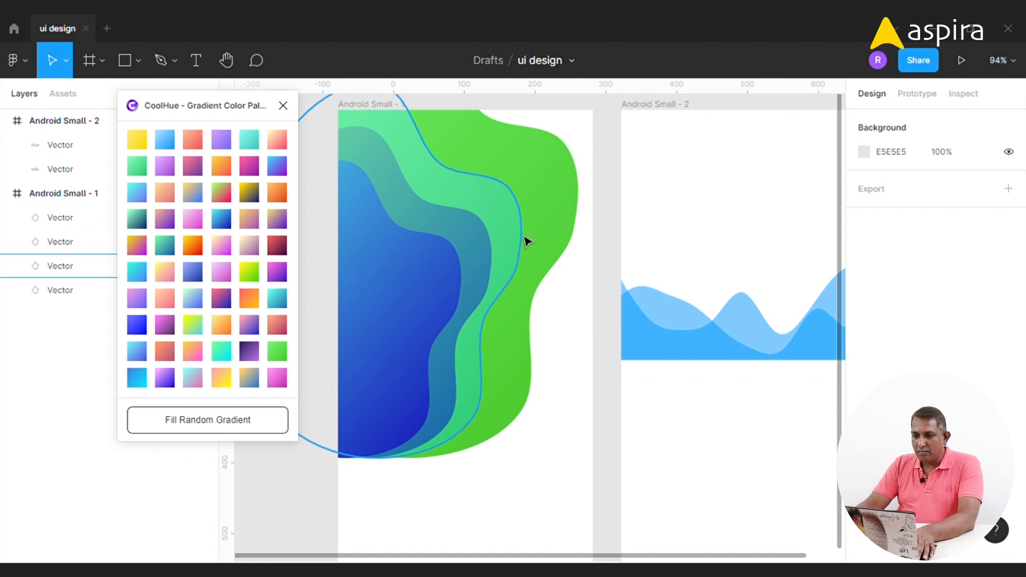
- Fill the front wave in Android Small - 2 with the pink-to-blue gradient and the rear wave with the yellow-to-red gradient
left_click_drag(765, 239, 517, 233)
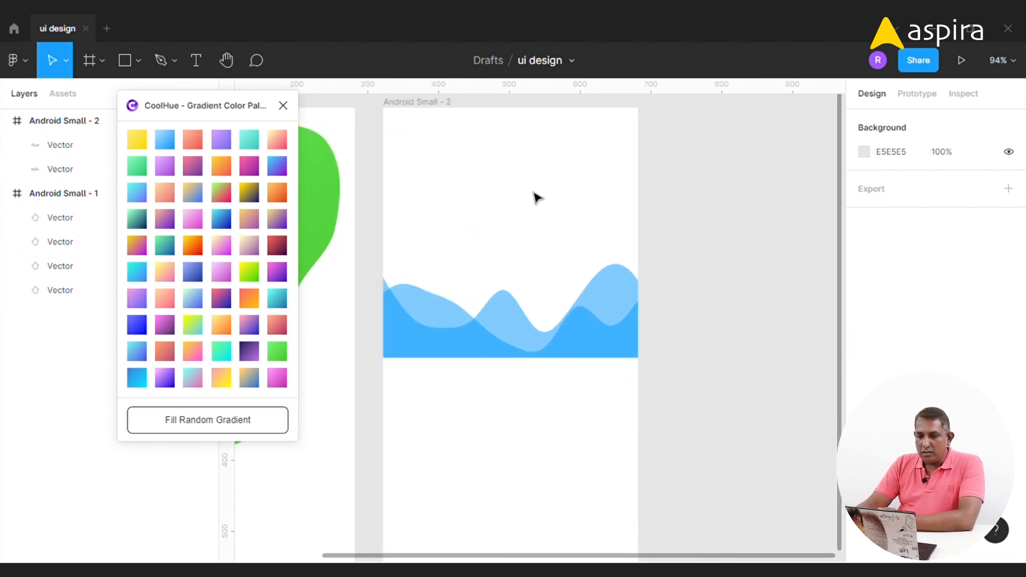
left_click(454, 336)
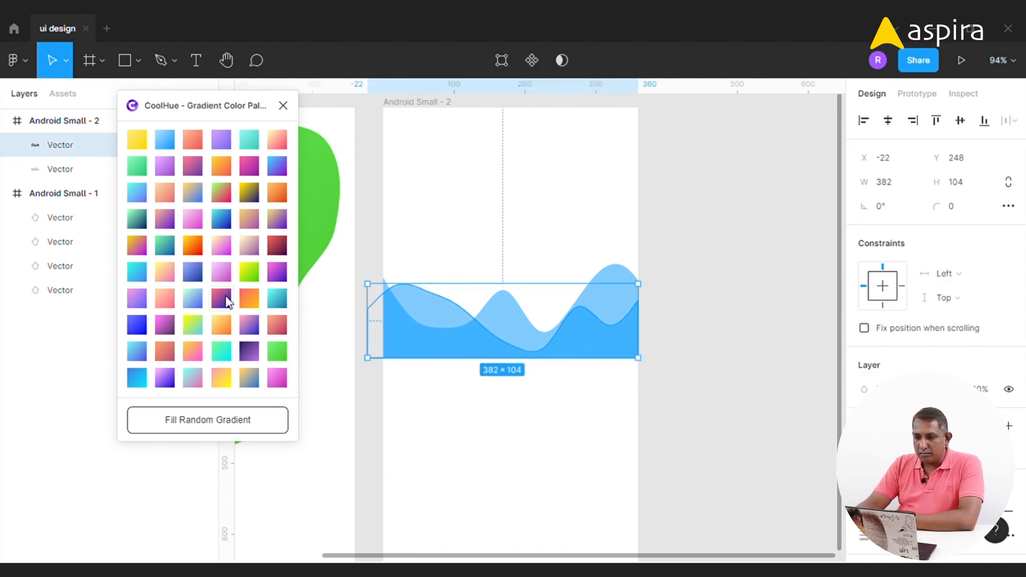
left_click(221, 298)
left_click(627, 281)
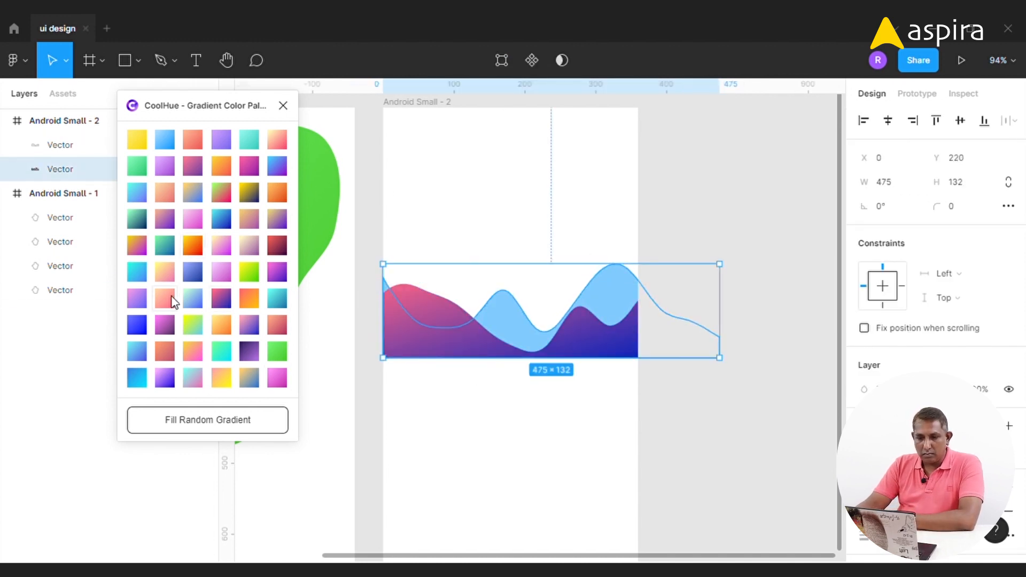
left_click(192, 246)
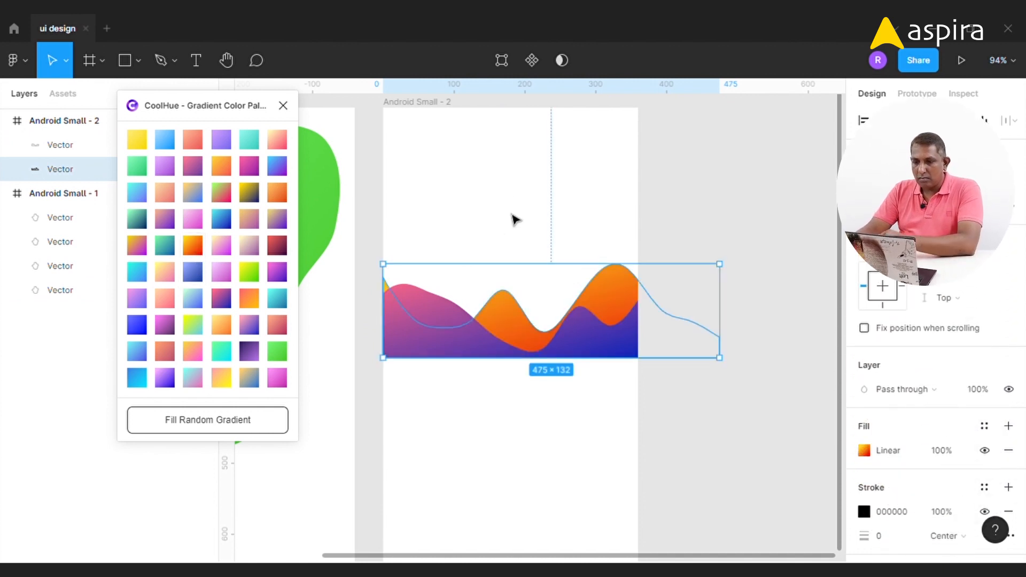
left_click(511, 219)
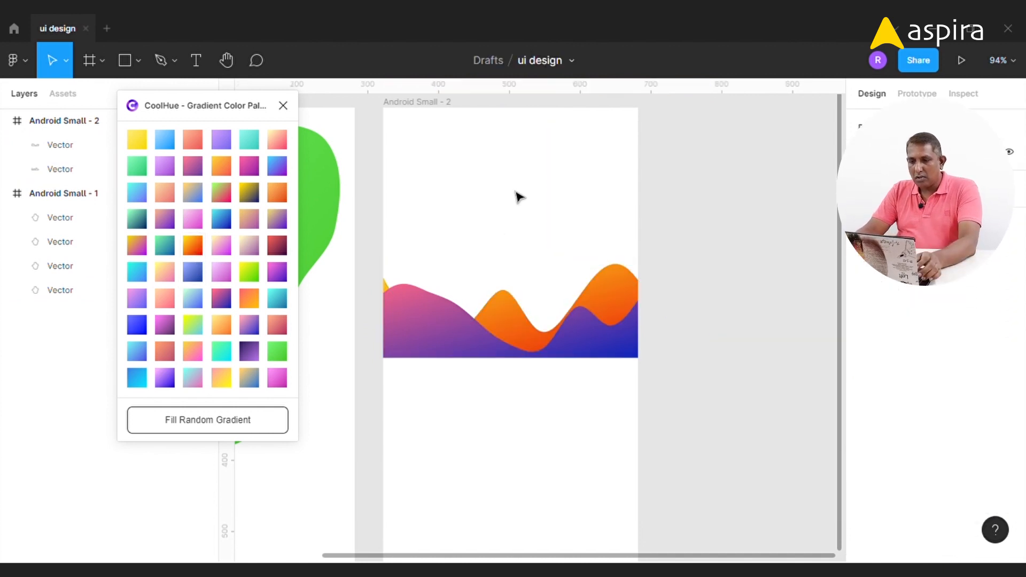
- Lower the front wave's fill opacity to 80% and readjust it slightly higher
left_click(417, 344)
left_click(944, 452)
type("80")
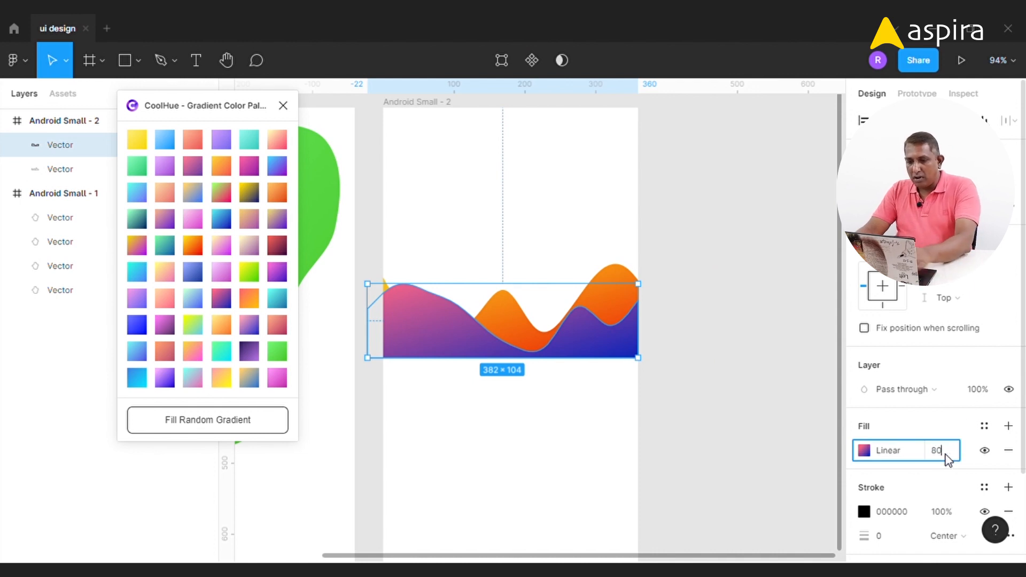
key("Return")
left_click(944, 454)
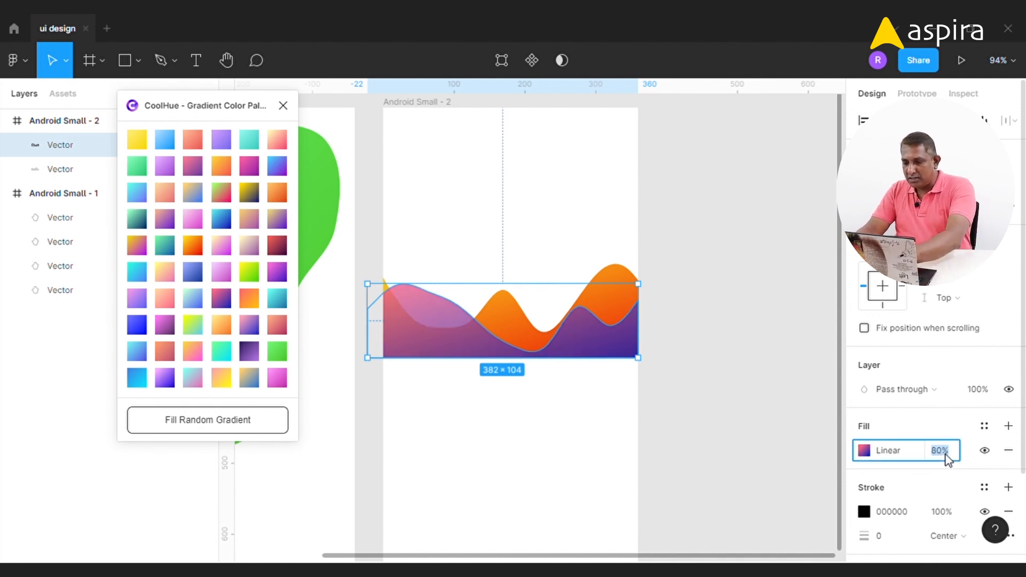
type("9")
left_click(564, 229)
- Nudge the front wave slightly downward over the rear wave in Android Small - 2
left_click_drag(369, 254, 694, 385)
left_click_drag(639, 356, 634, 361)
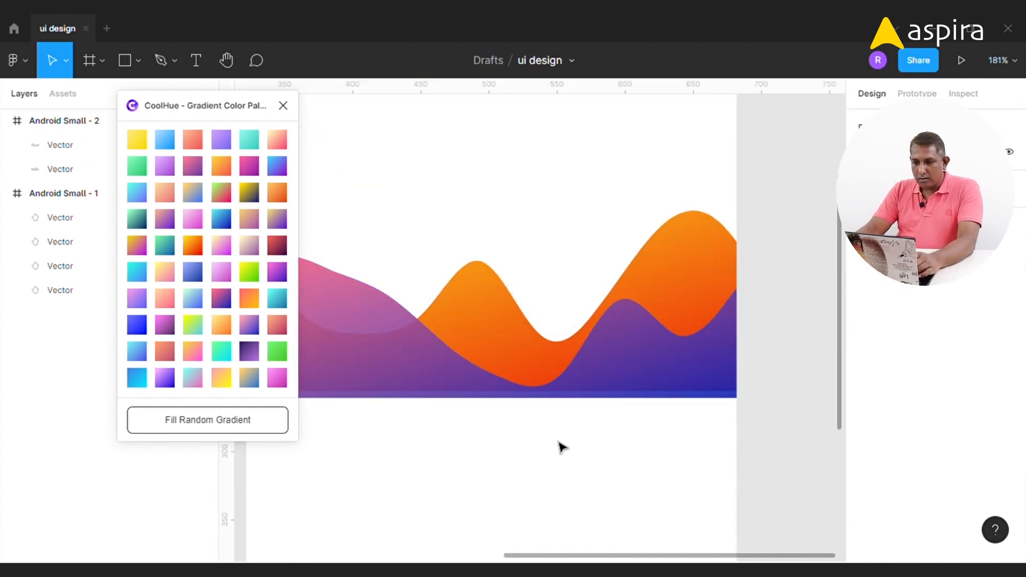
left_click(561, 443)
key("ctrl+0")
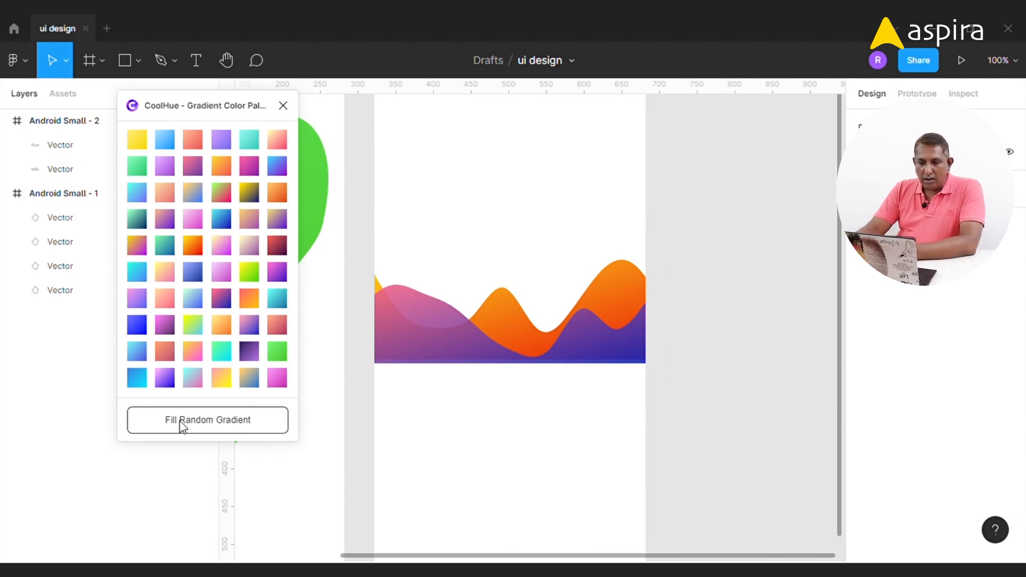
- Apply random CoolHue gradients to the rear wave until it has a lime-to-teal fill
left_click(197, 427)
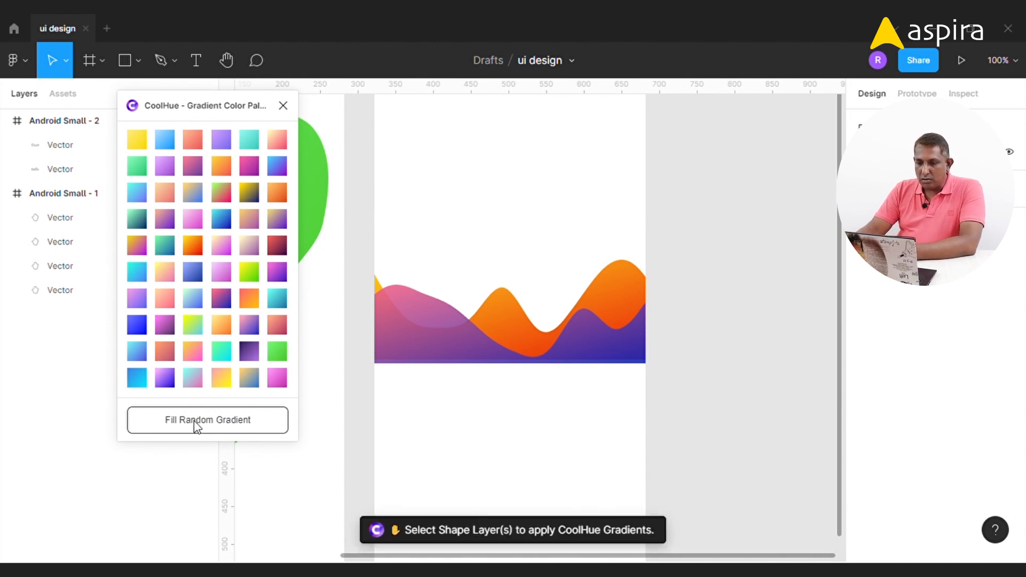
left_click(508, 328)
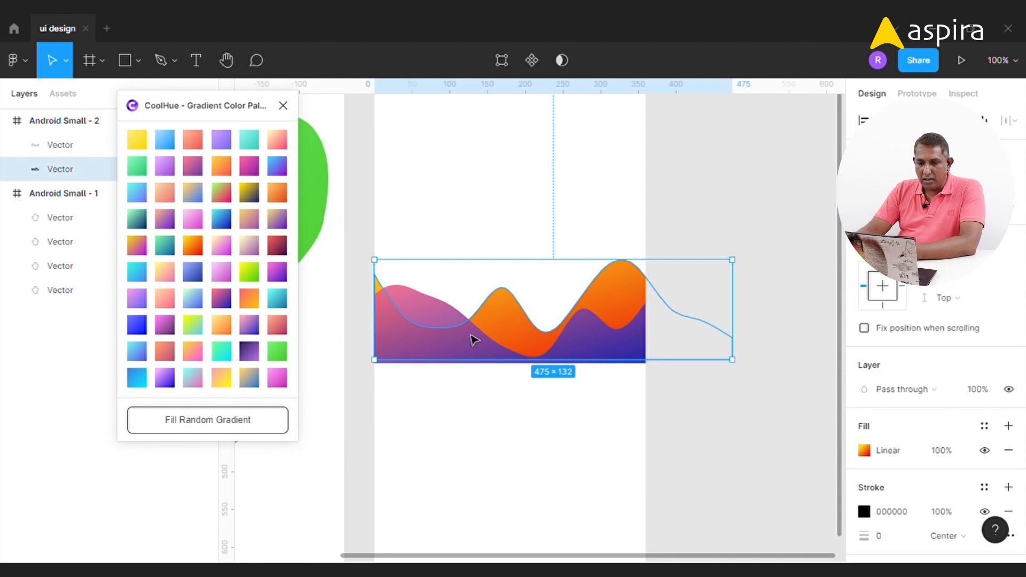
left_click(199, 430)
left_click(197, 431)
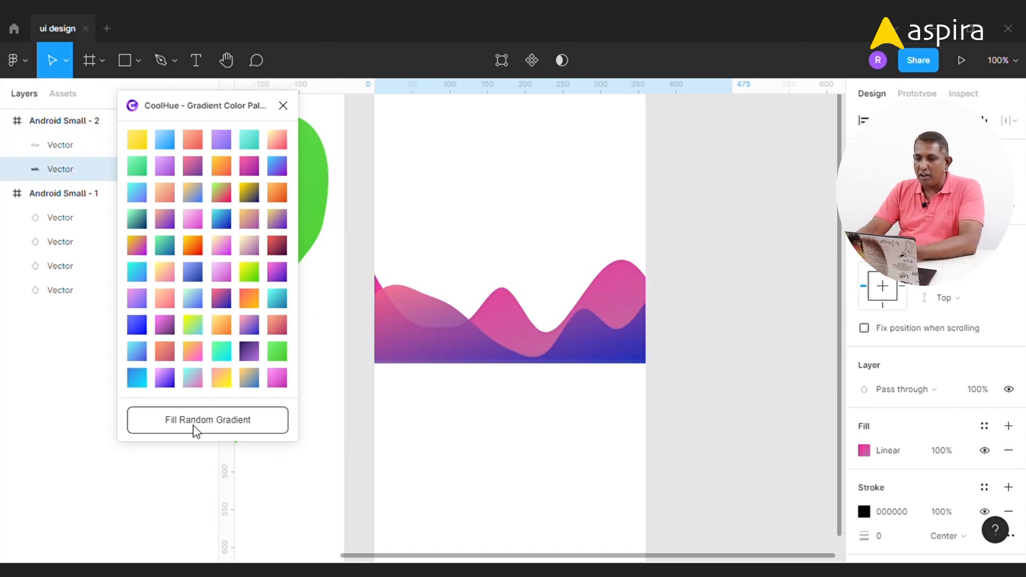
left_click(196, 430)
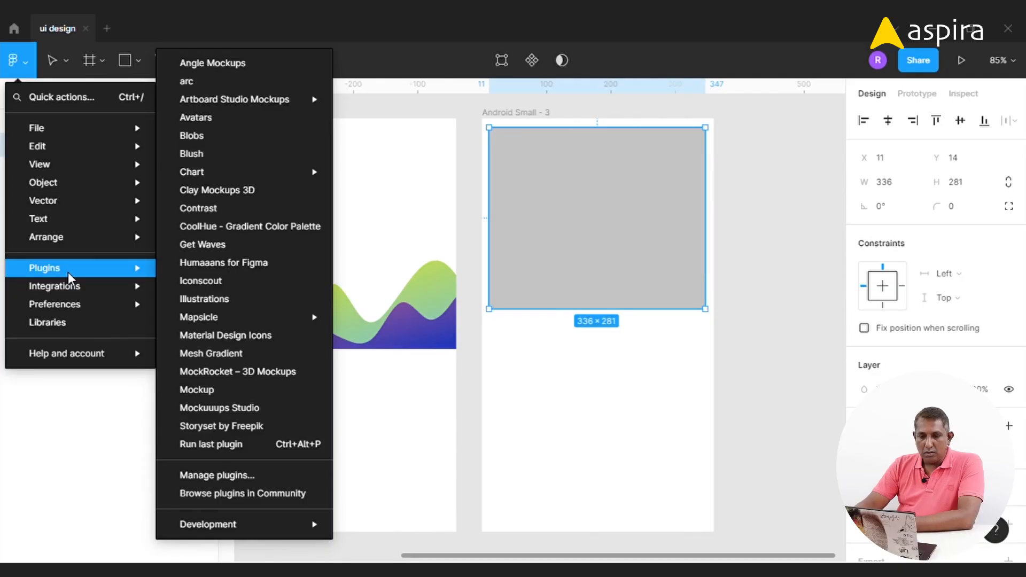
- Launch the Mesh Gradient plugin for the gray rectangle in Android Small - 3 and move its window beside the layers
left_click(211, 354)
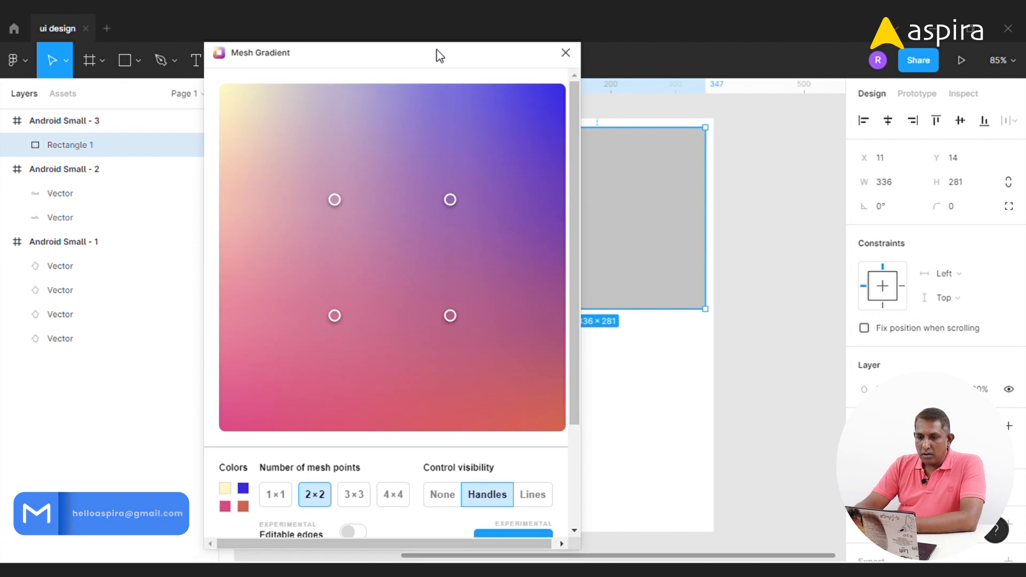
left_click_drag(435, 53, 363, 49)
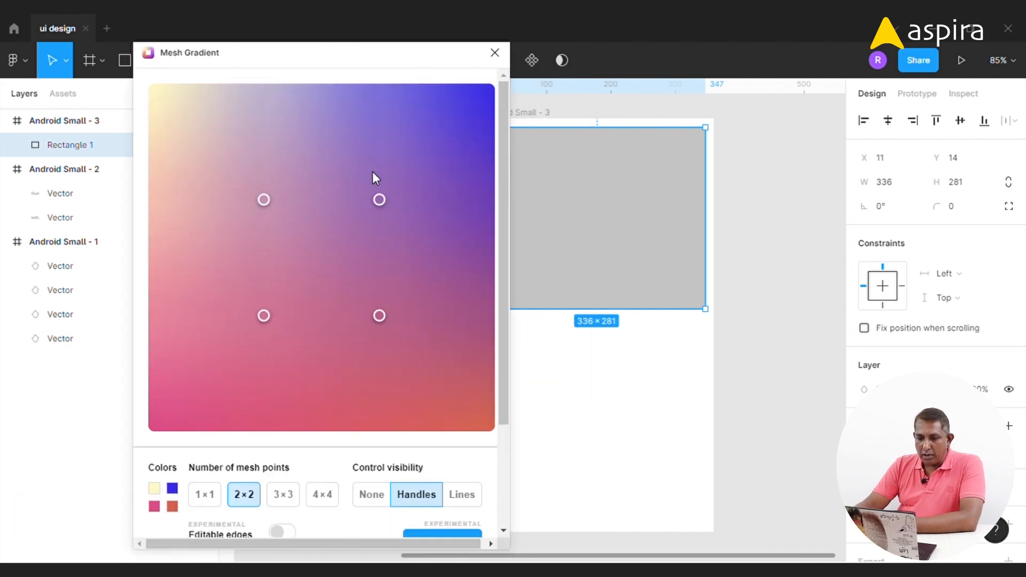
left_click_drag(377, 61, 825, 43)
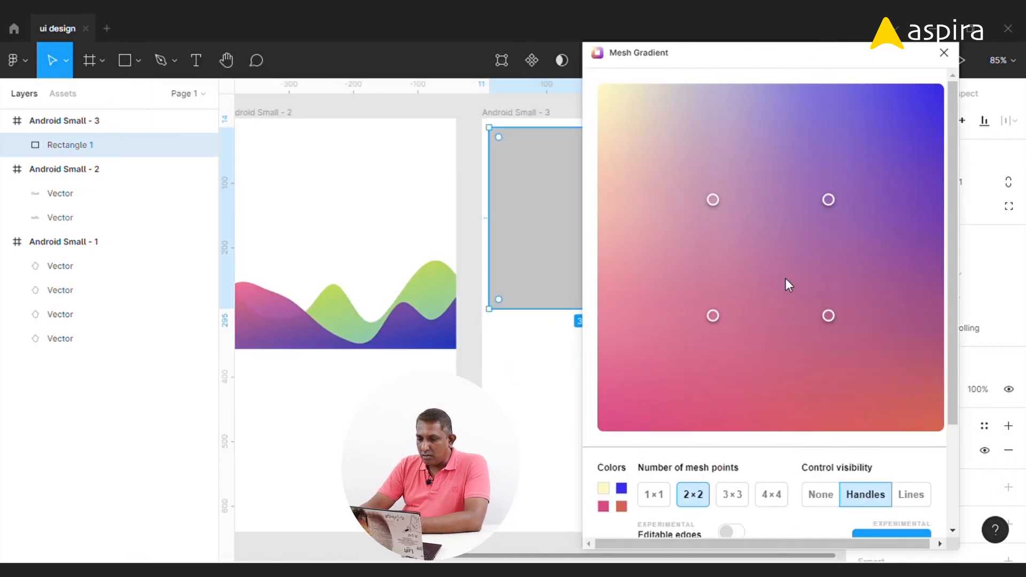
- Set the mesh to 1×1 points and color its center point vivid purple, #9000FF
left_click(659, 494)
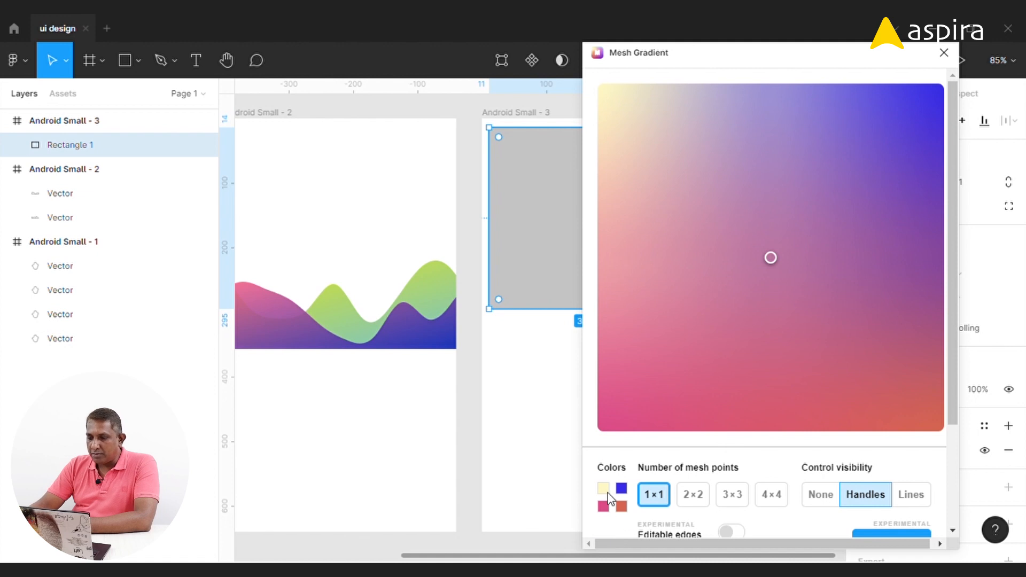
left_click(771, 258)
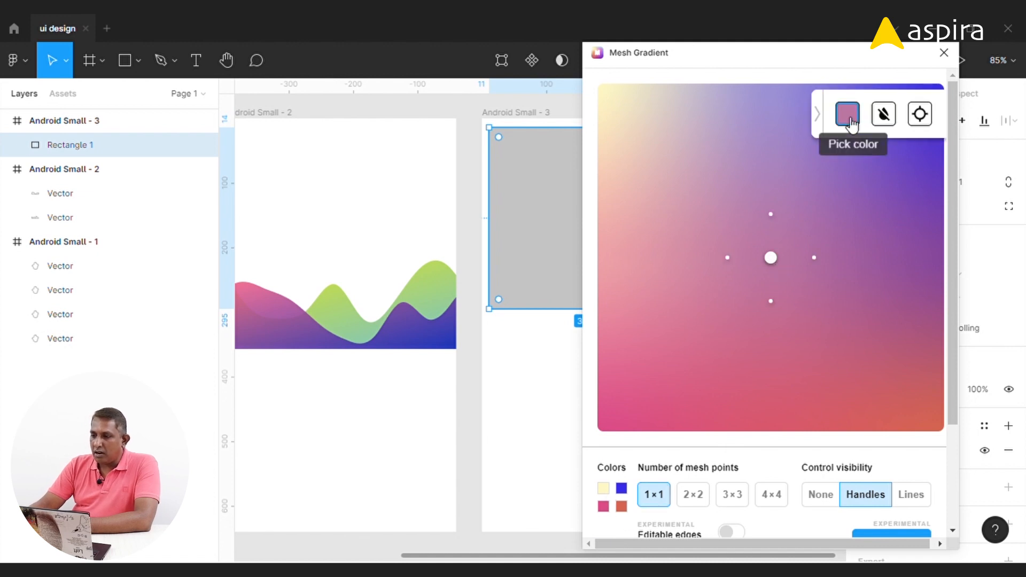
left_click(848, 115)
left_click_drag(915, 243, 899, 243)
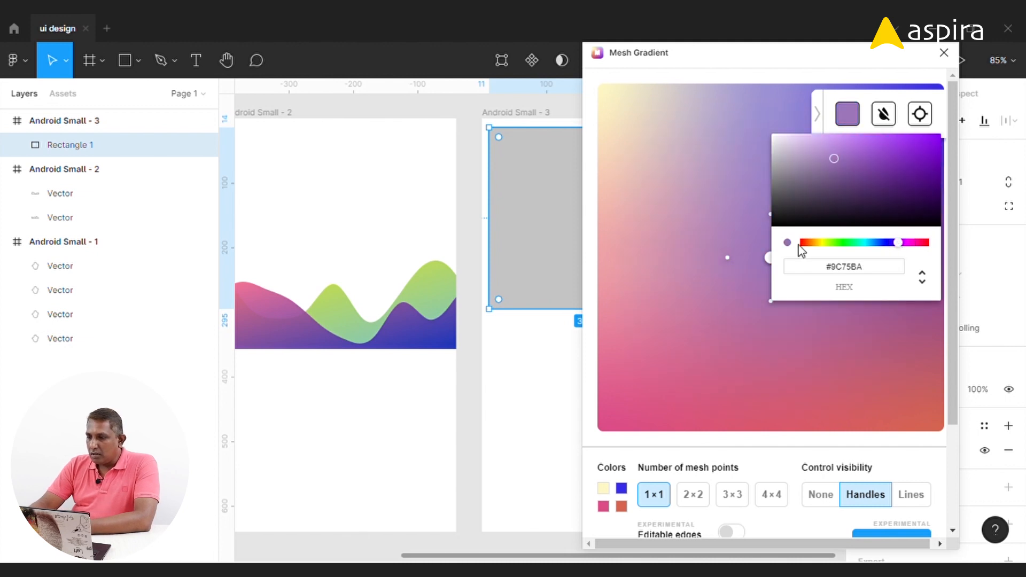
left_click_drag(925, 146, 943, 128)
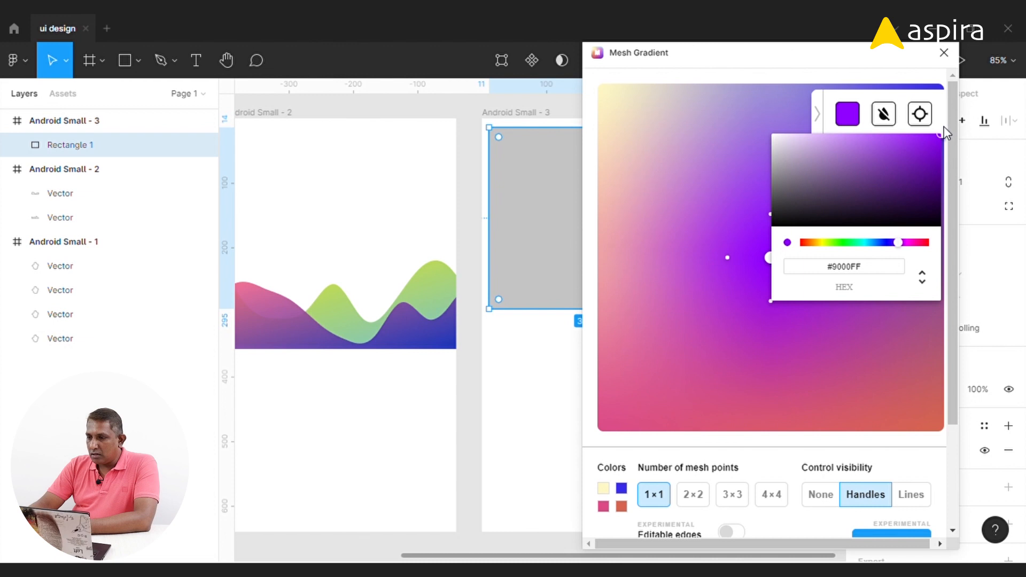
left_click(765, 120)
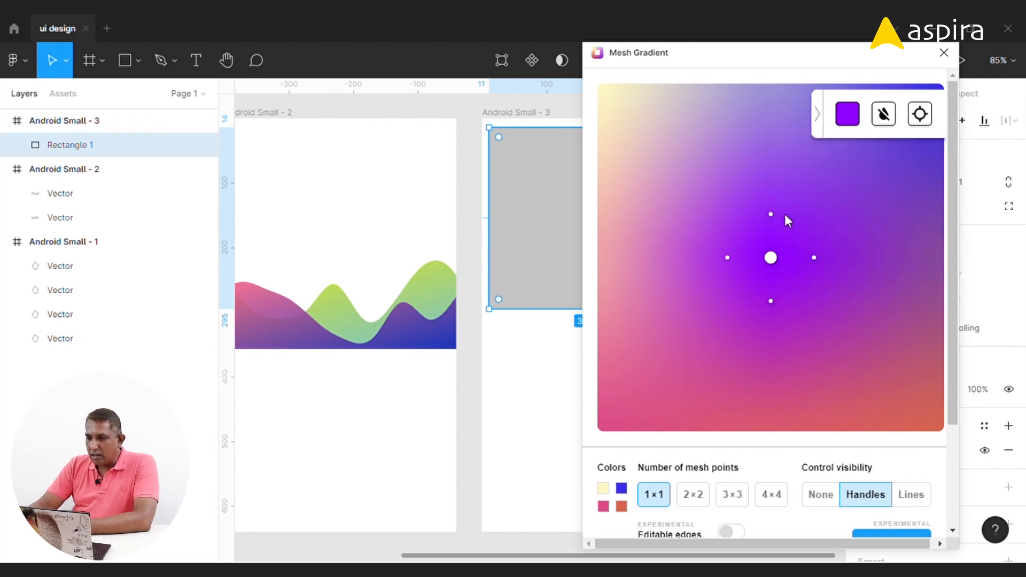
- Stretch the center mesh point's handles and twist them diagonally into a swirl, with control visibility set to Lines
left_click_drag(778, 221, 778, 137)
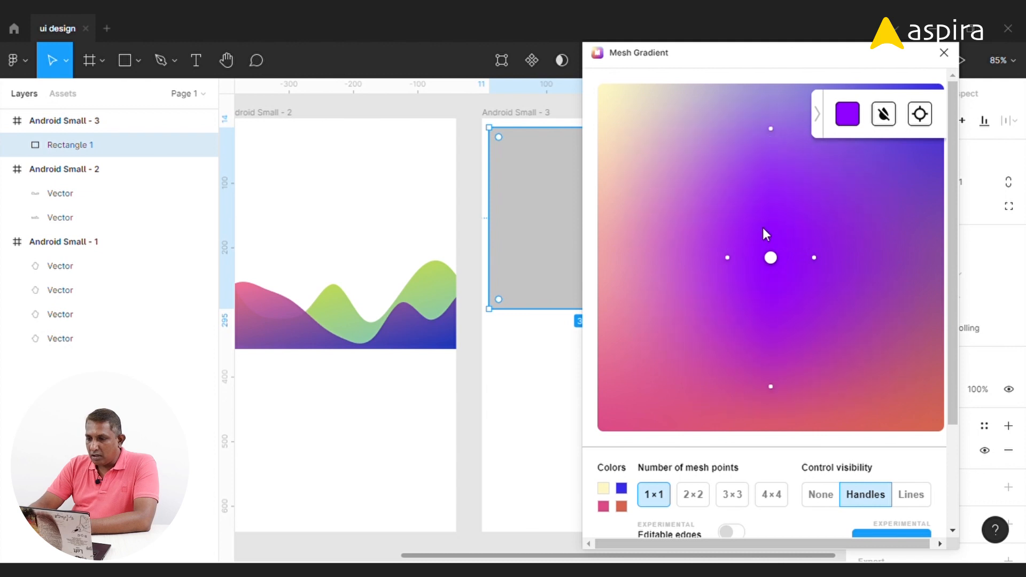
left_click_drag(736, 267, 655, 263)
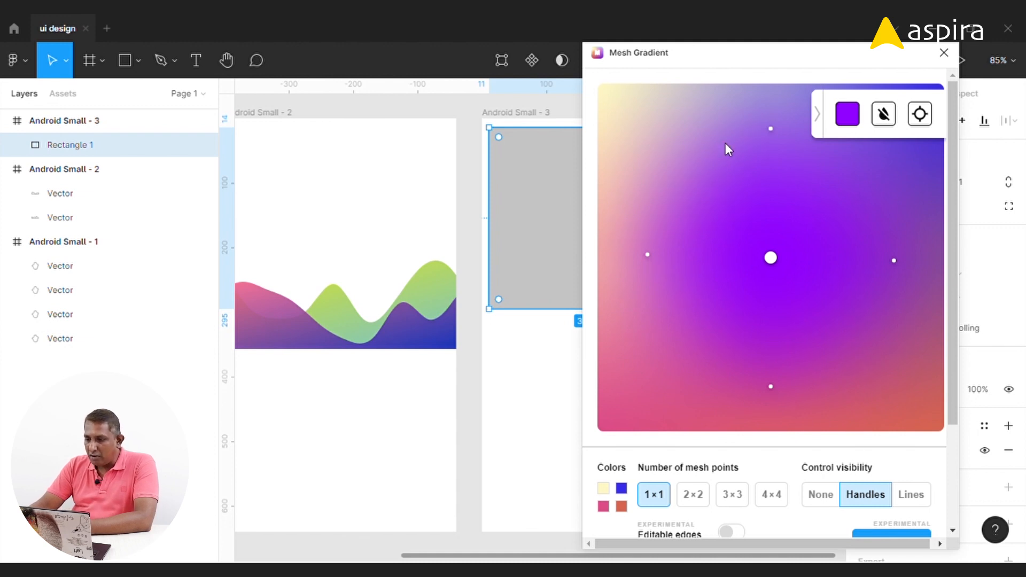
left_click(914, 498)
left_click_drag(772, 130, 626, 142)
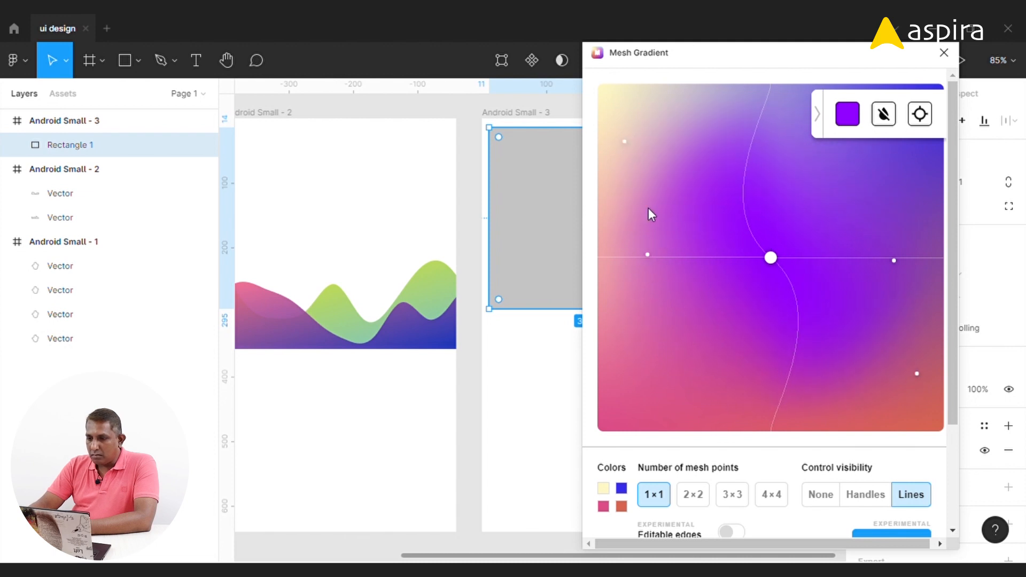
left_click(650, 253)
left_click(771, 258)
left_click_drag(650, 259, 666, 131)
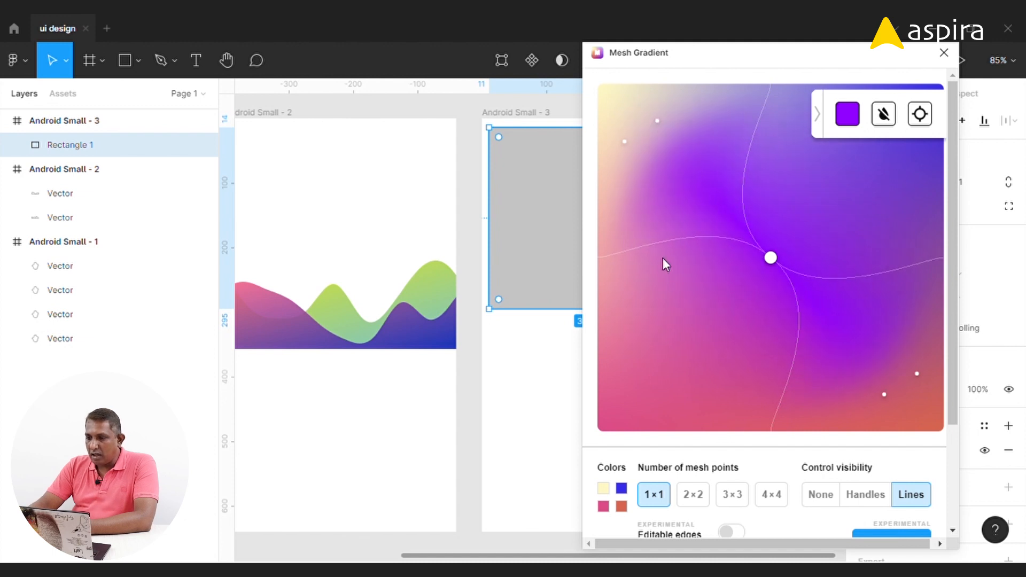
- Recolor the mesh gradient's upper-left corner strong yellow and its lower-right corner bright red
left_click(604, 488)
mouse_move(780, 451)
left_mouse_down()
mouse_move(784, 441)
mouse_move(773, 456)
mouse_move(793, 461)
mouse_move(785, 444)
mouse_move(804, 447)
mouse_move(786, 445)
left_mouse_up()
left_click(864, 451)
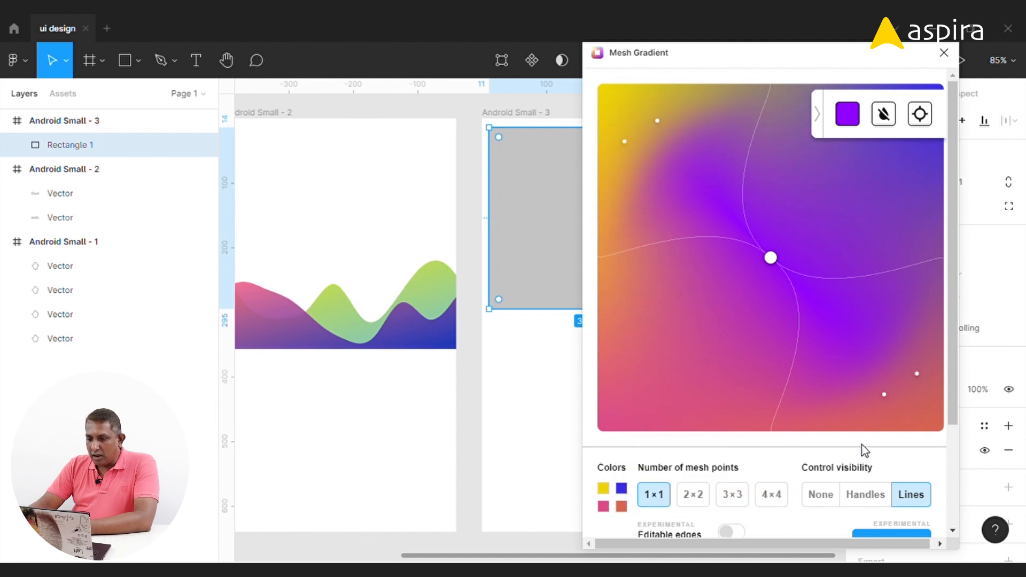
left_click(622, 506)
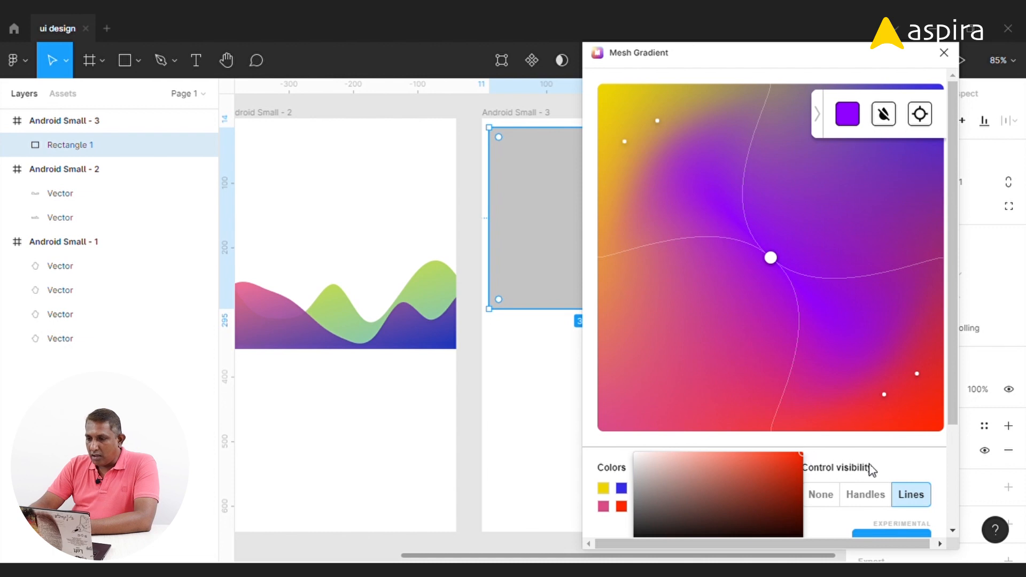
left_click(718, 443)
- Recolor the mesh gradient's lower-left corner hot pink and its upper-right corner pure blue
left_click(603, 506)
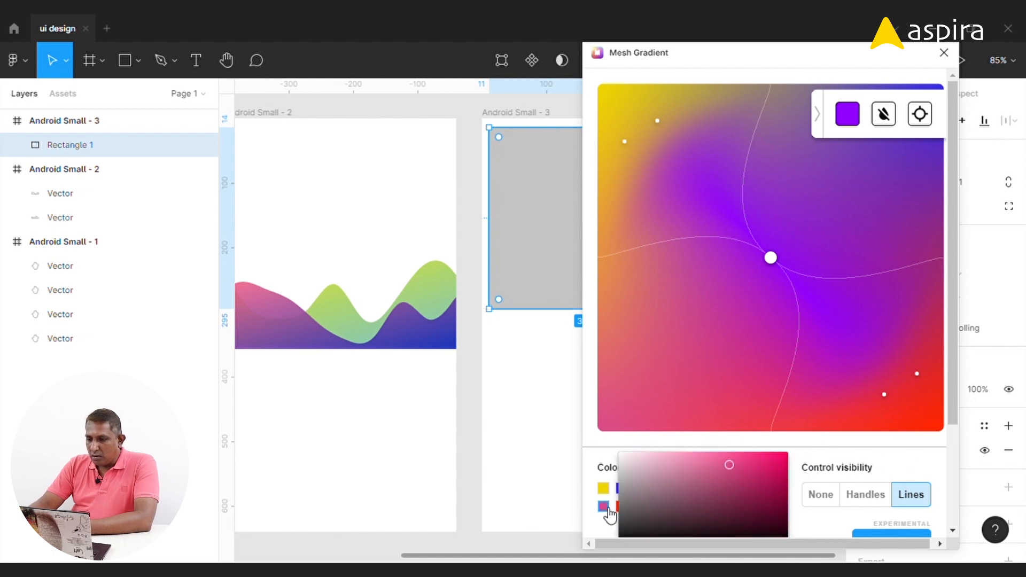
left_click_drag(777, 463, 789, 454)
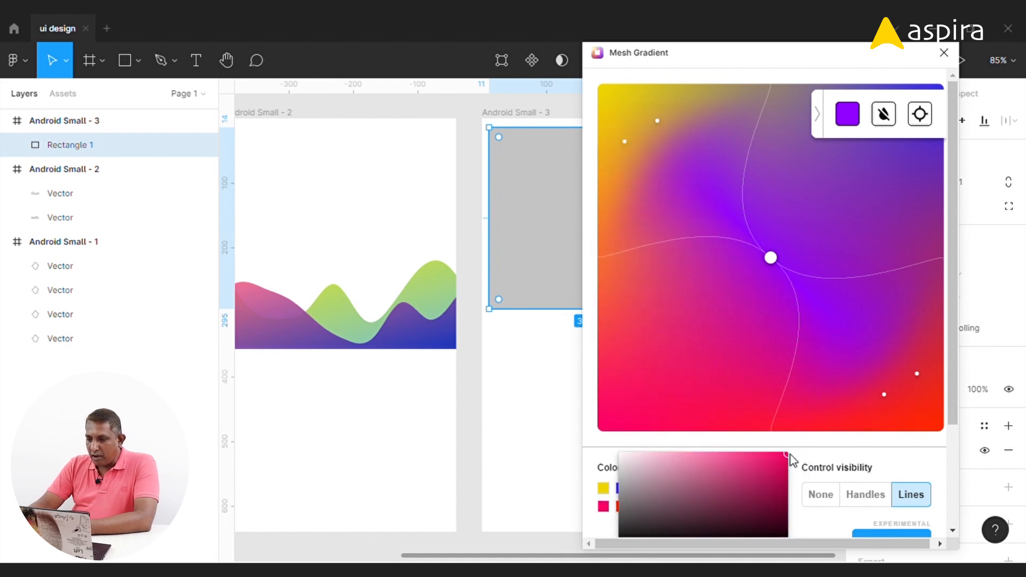
left_click(907, 465)
left_click(621, 488)
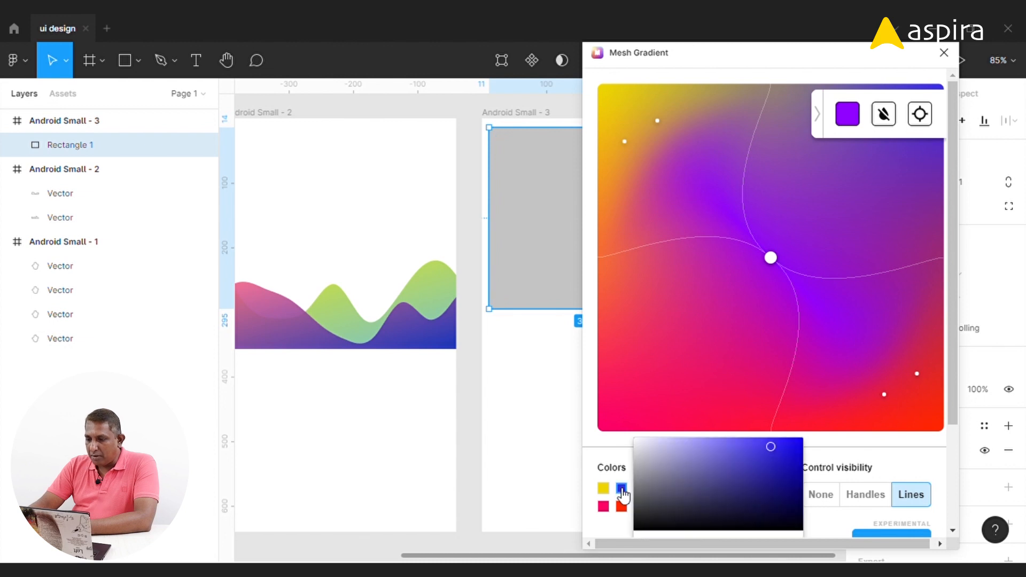
left_click_drag(806, 453, 802, 443)
left_click(910, 460)
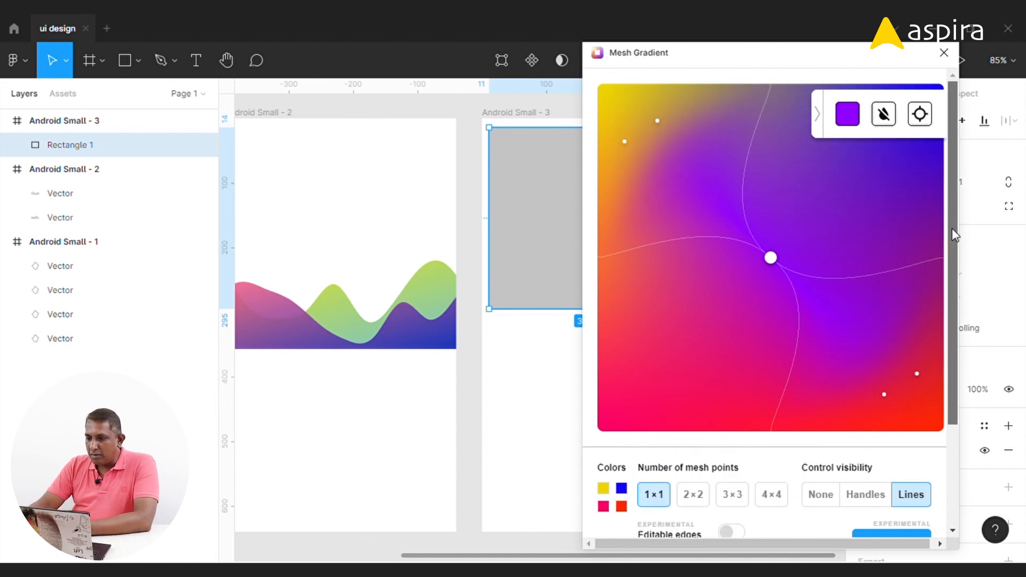
- Generate the mesh gradient as an image, close the plugin, and move the image into the Android Small - 3 frame
left_click_drag(955, 235, 953, 336)
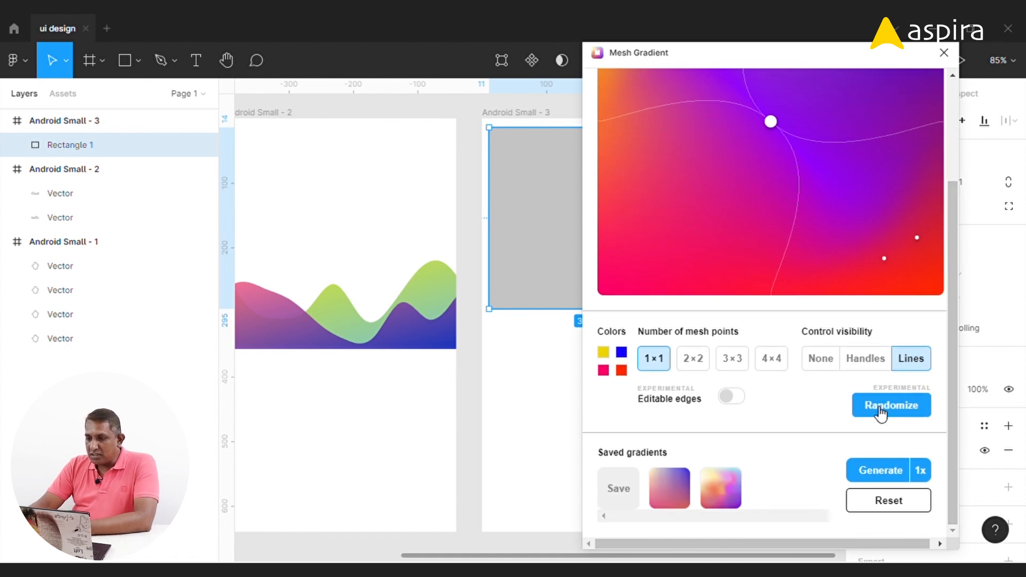
left_click(880, 473)
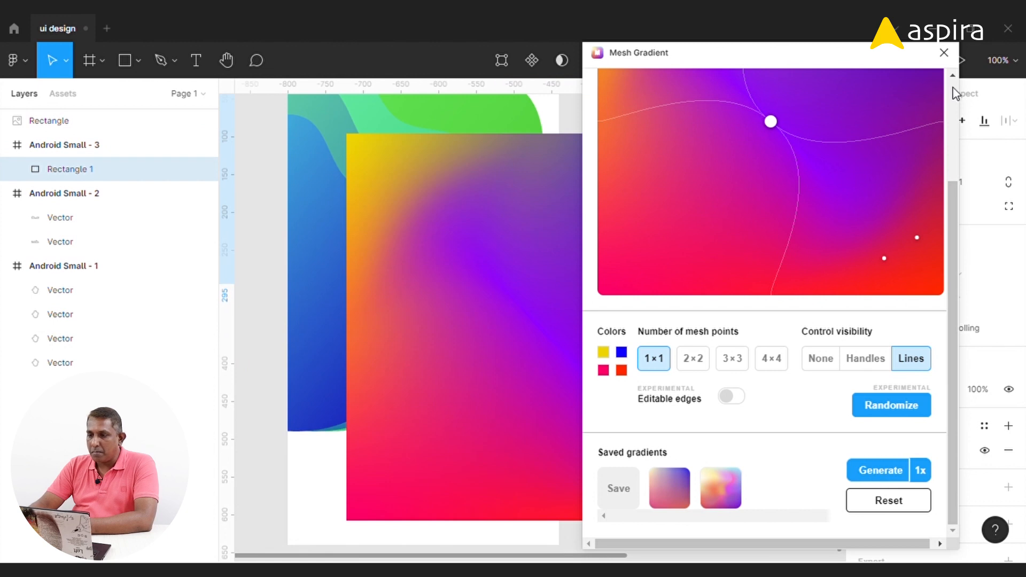
left_click(944, 54)
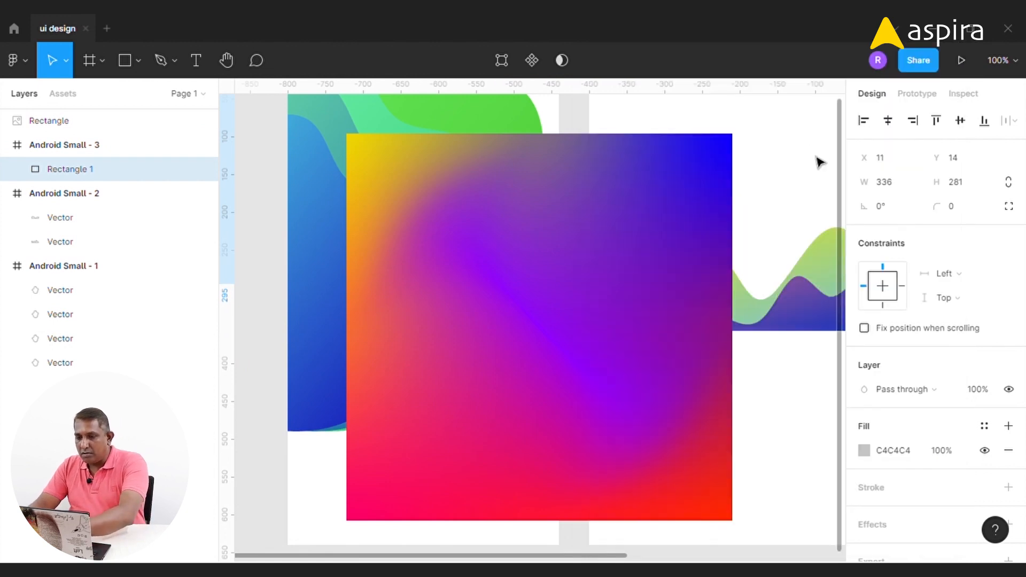
key("ctrl+minus")
left_click_drag(694, 238, 483, 194)
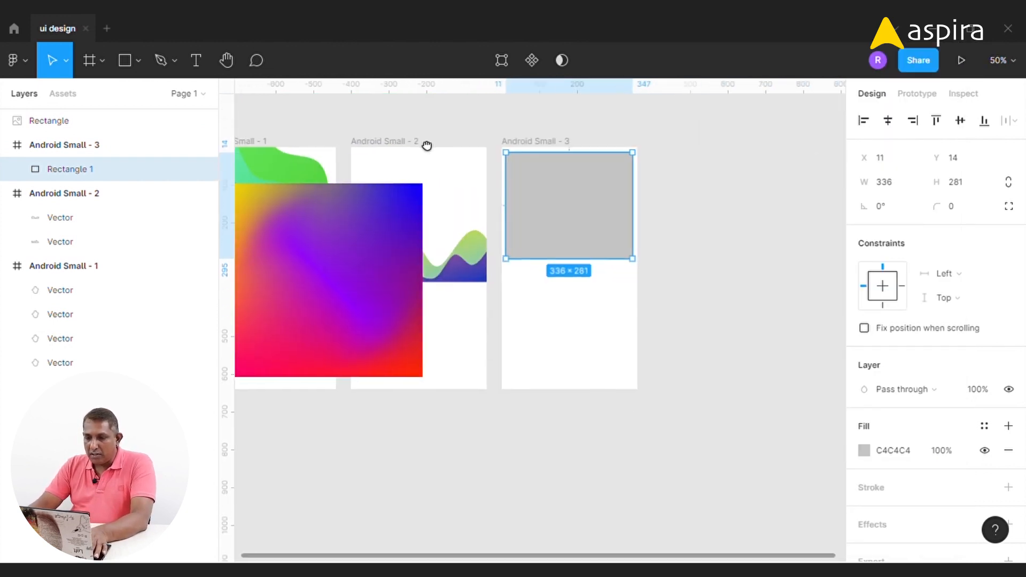
left_click_drag(327, 238, 600, 259)
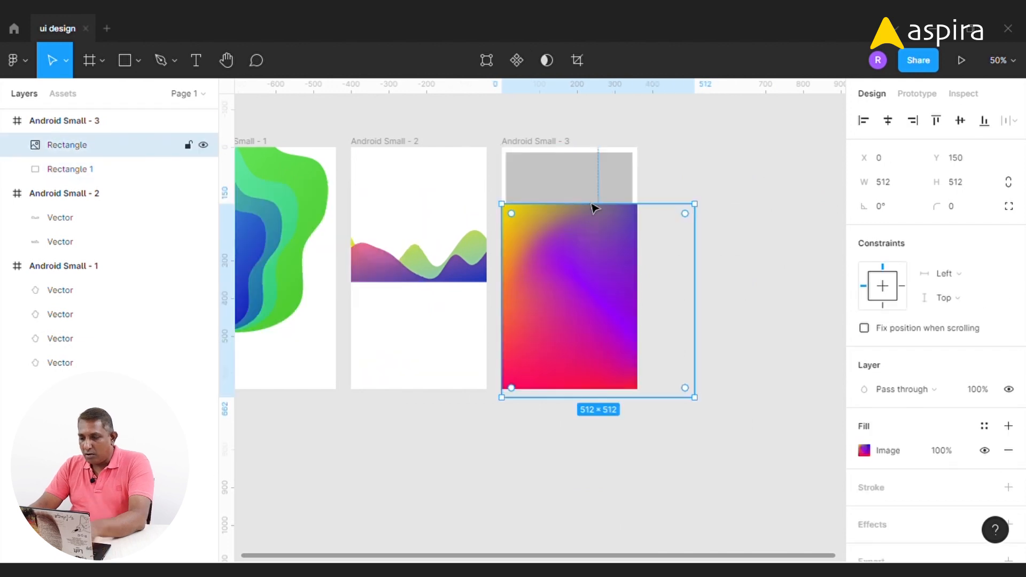
- Delete the gray rectangle from Android Small - 3, then align the gradient image to the frame's top and shrink it to the frame's width
left_click(603, 181)
key("Delete")
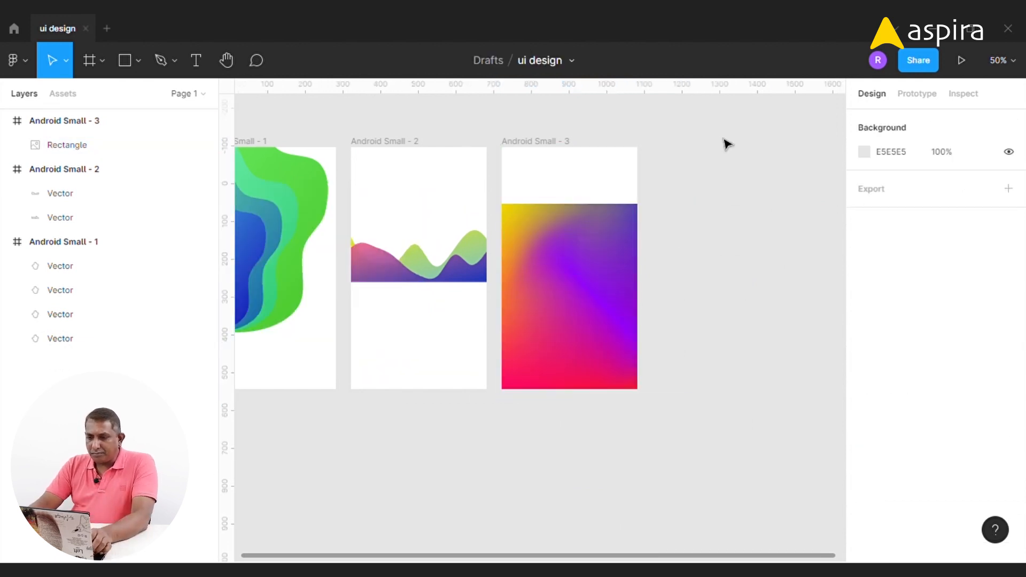
left_click_drag(564, 300, 559, 247)
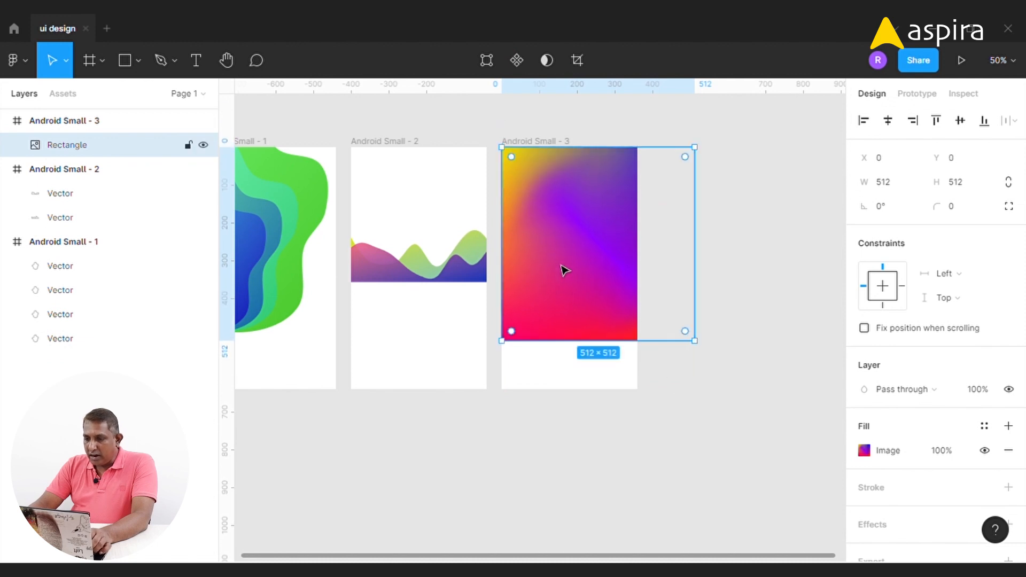
left_click_drag(698, 346, 646, 292)
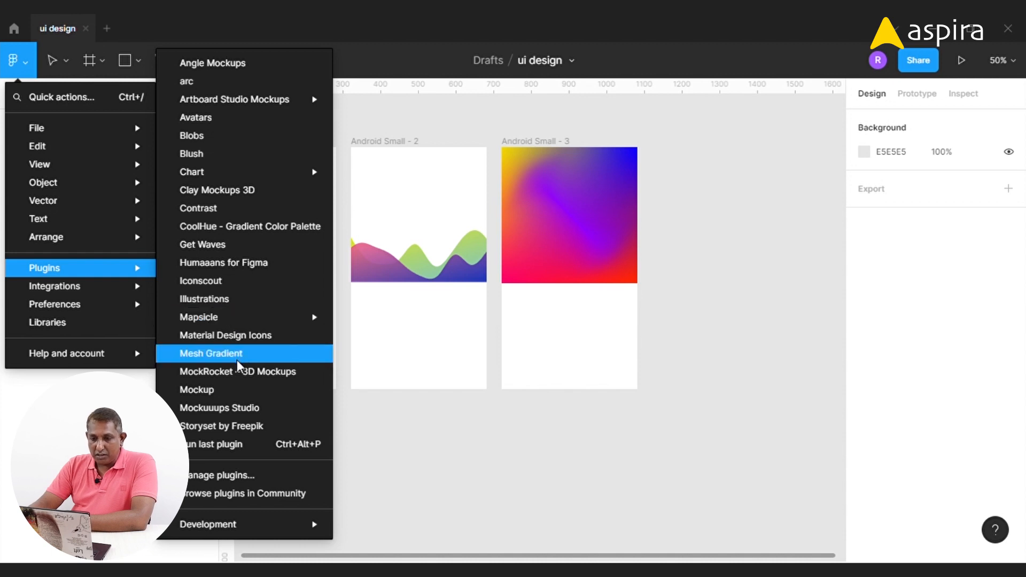
- Relaunch the Mesh Gradient plugin and color the upper-left point of the 2×2 mesh hot pink, #FF0095
left_click(237, 355)
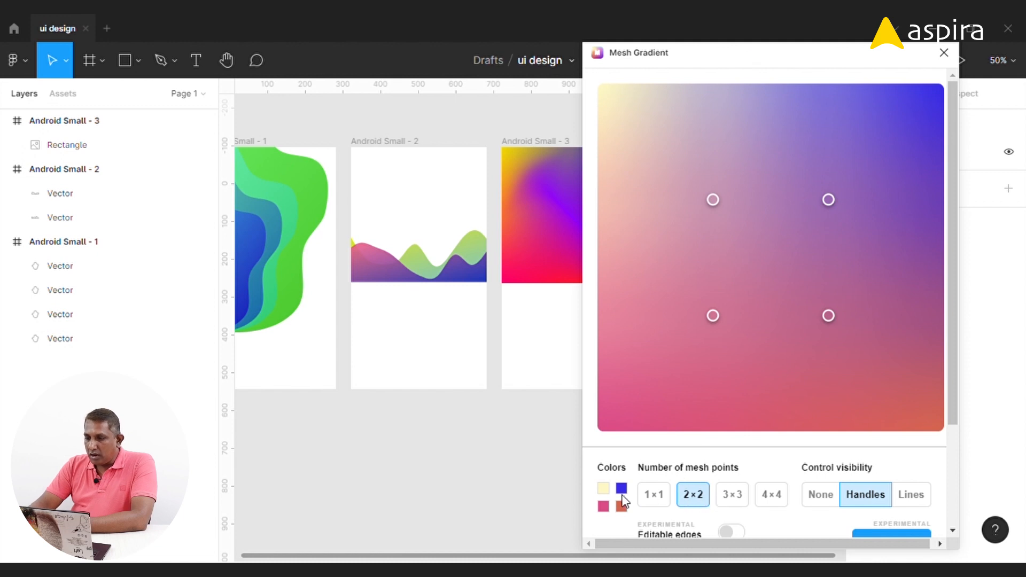
left_click(714, 201)
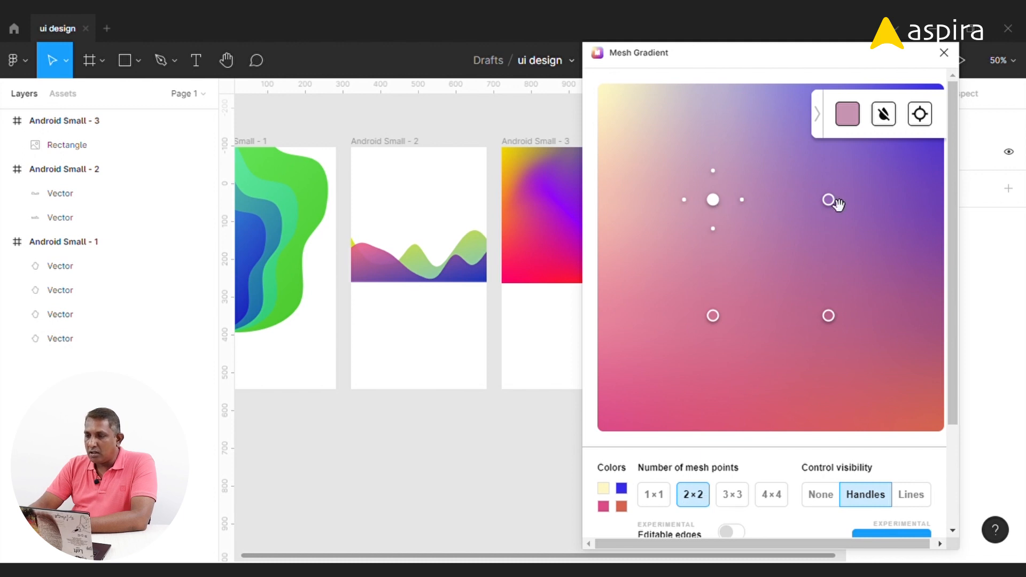
left_click(851, 118)
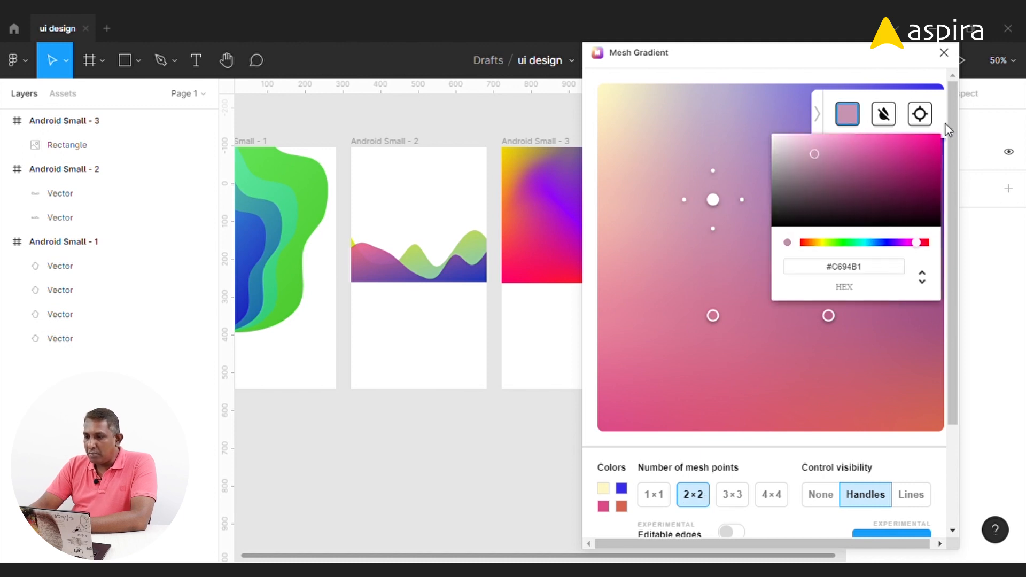
left_click_drag(933, 136, 944, 127)
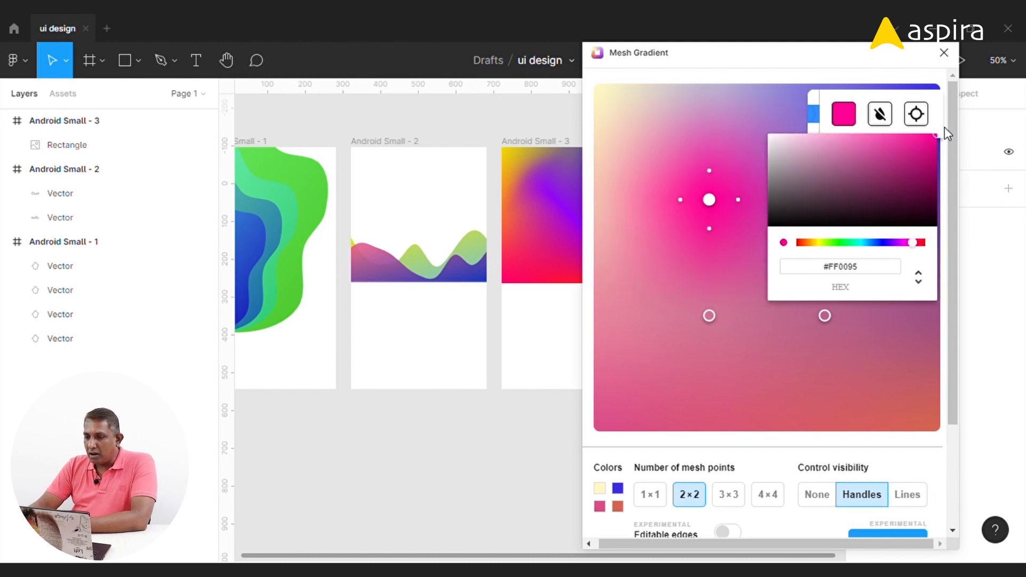
left_click(707, 316)
left_click_drag(795, 64, 773, 63)
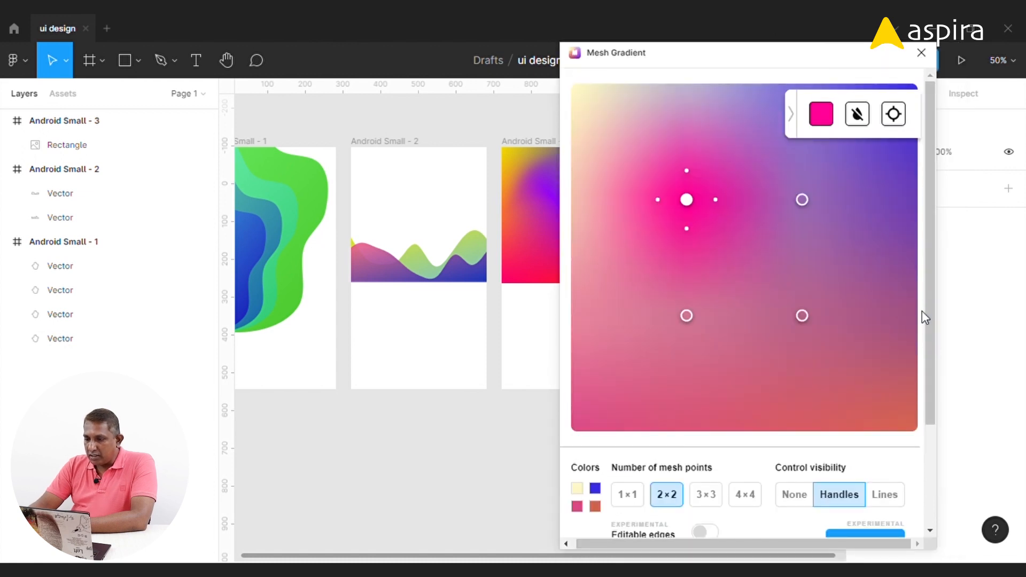
- Switch the mesh to 3×3 points, accepting the reset of earlier changes, and increase it to 4×4 points
left_click_drag(928, 230, 929, 351)
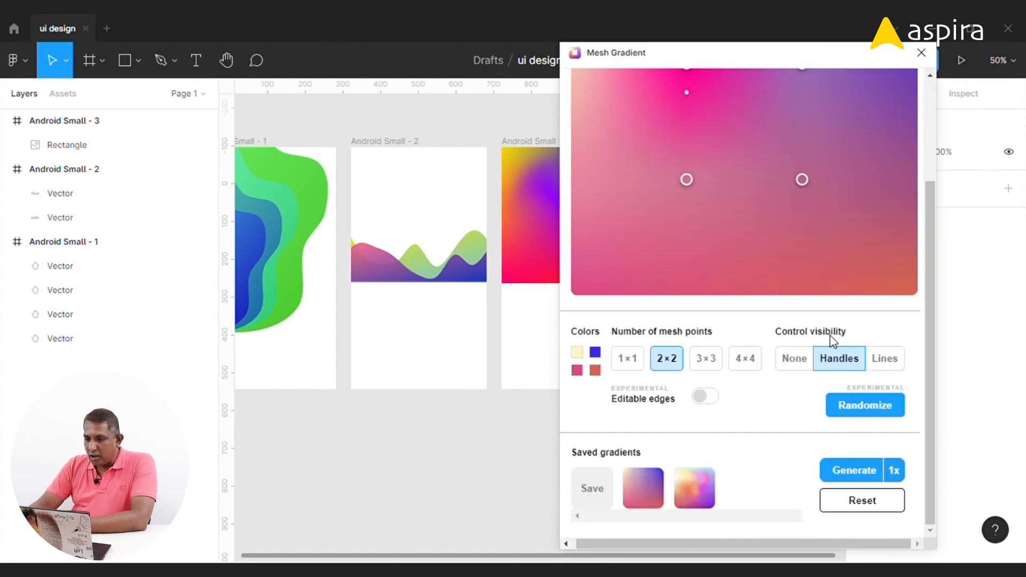
left_click(711, 358)
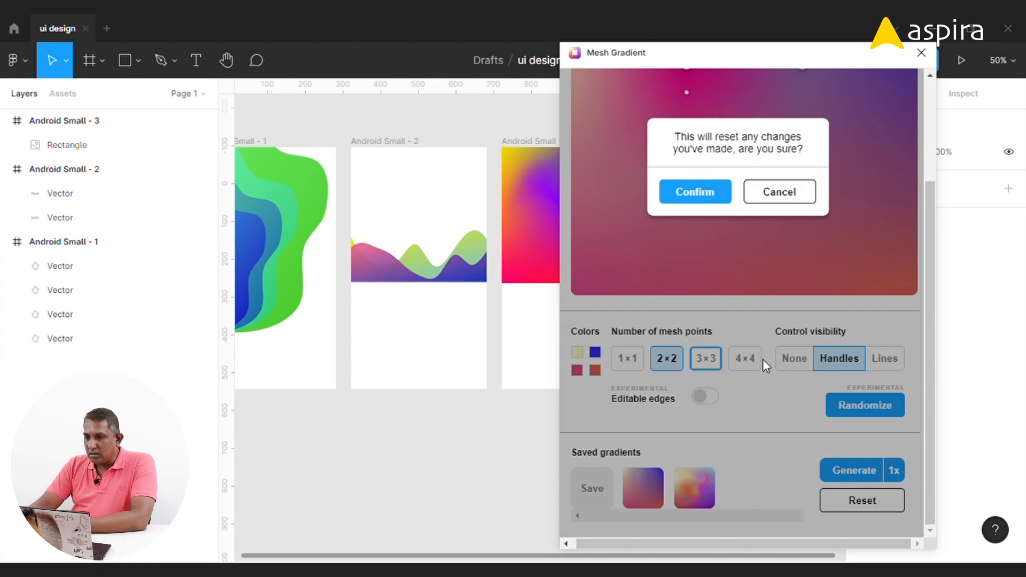
left_click(715, 192)
left_click_drag(934, 246, 935, 166)
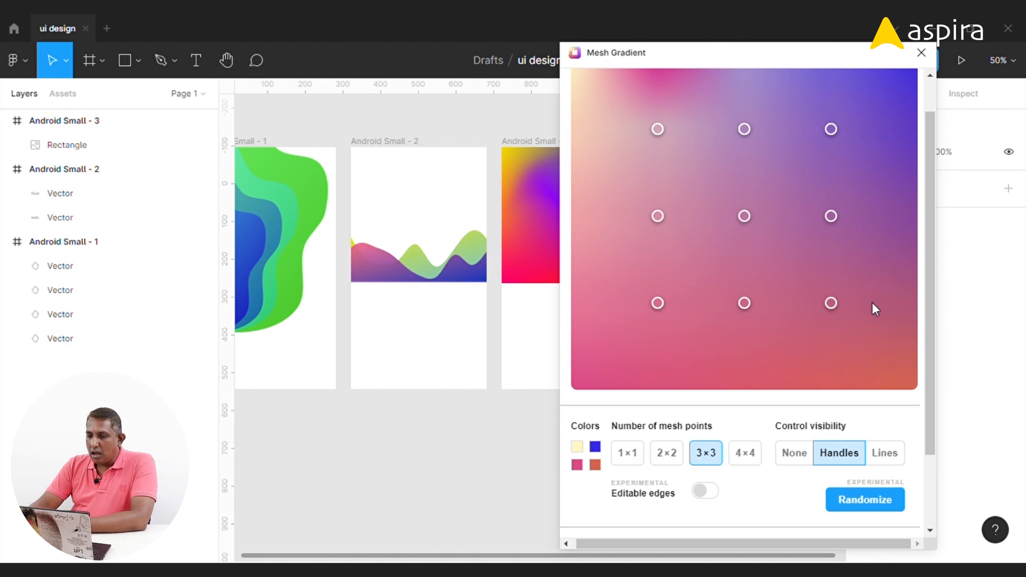
left_click(744, 455)
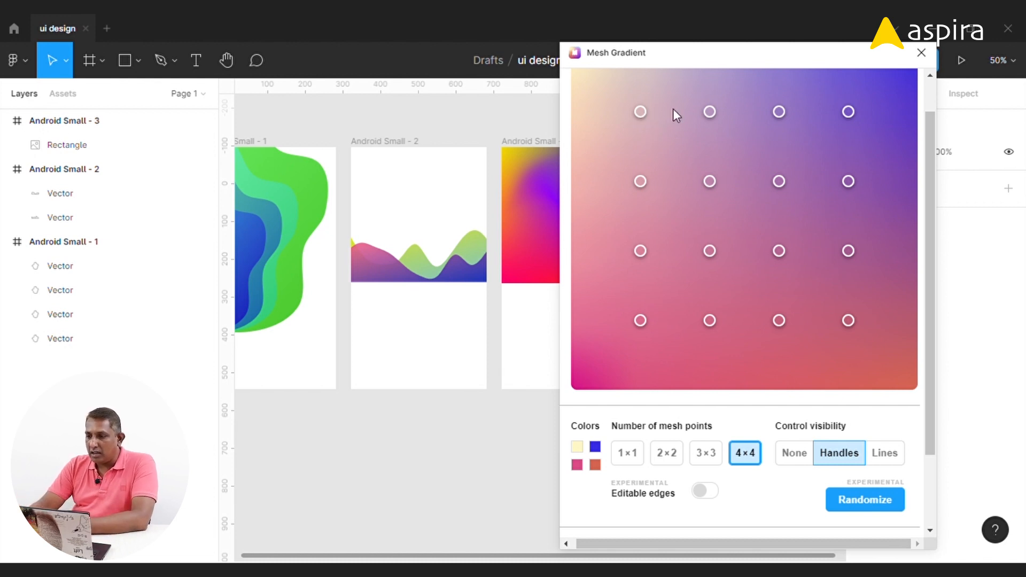
- Randomize the colors and point positions of the 4×4 mesh gradient
scroll(931, 152, "down", 2)
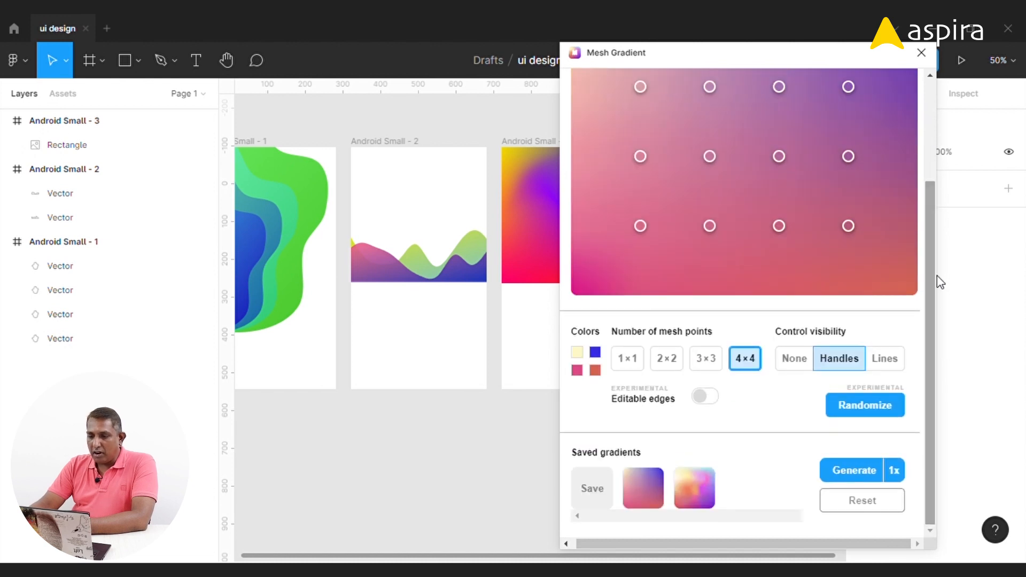
mouse_move(687, 487)
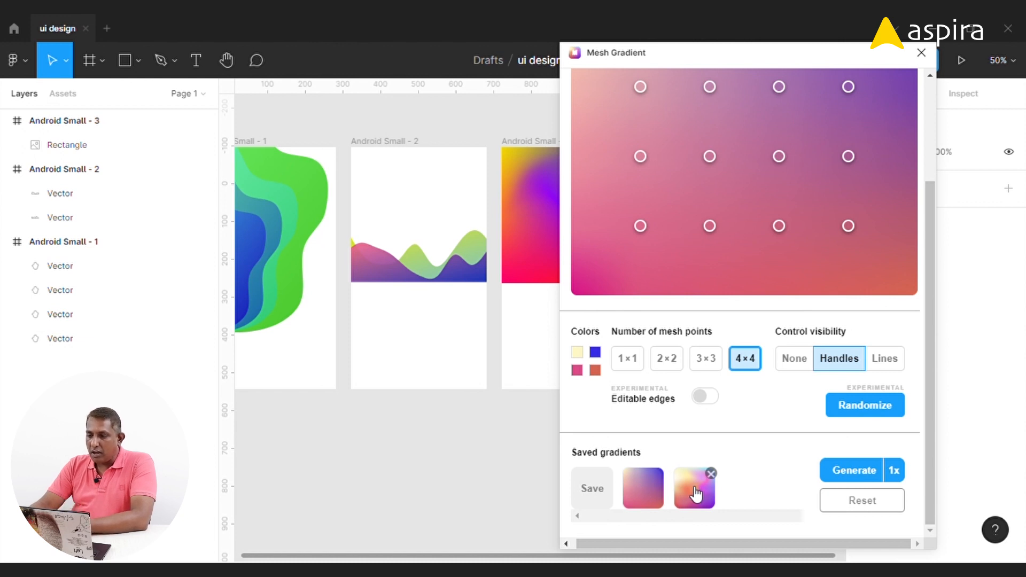
left_click(866, 412)
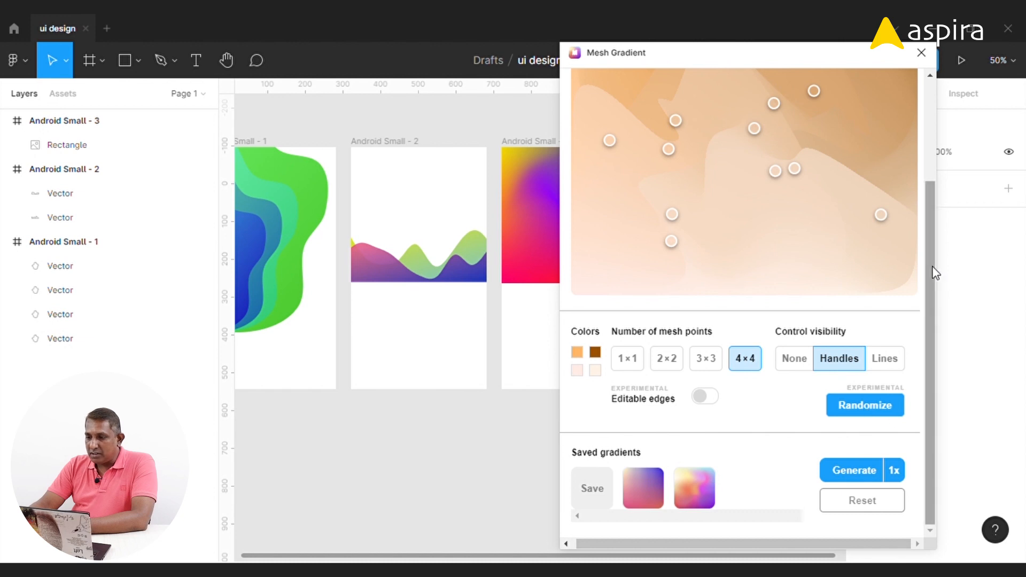
scroll(931, 240, "up", 2)
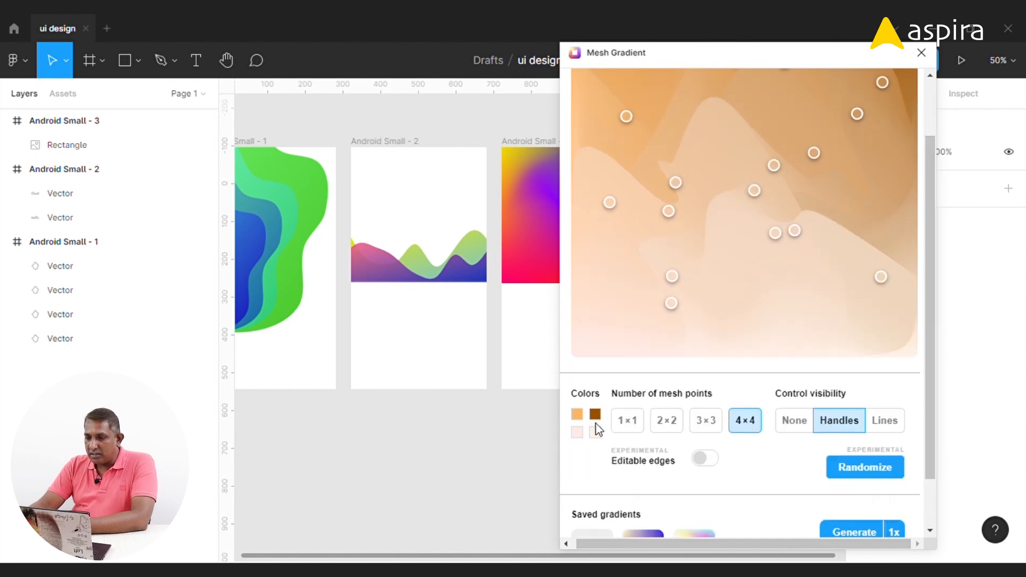
- Return the mesh to 2×2 points and randomize the gradient repeatedly to get a muted lilac, blue and tan variation
left_click(667, 422)
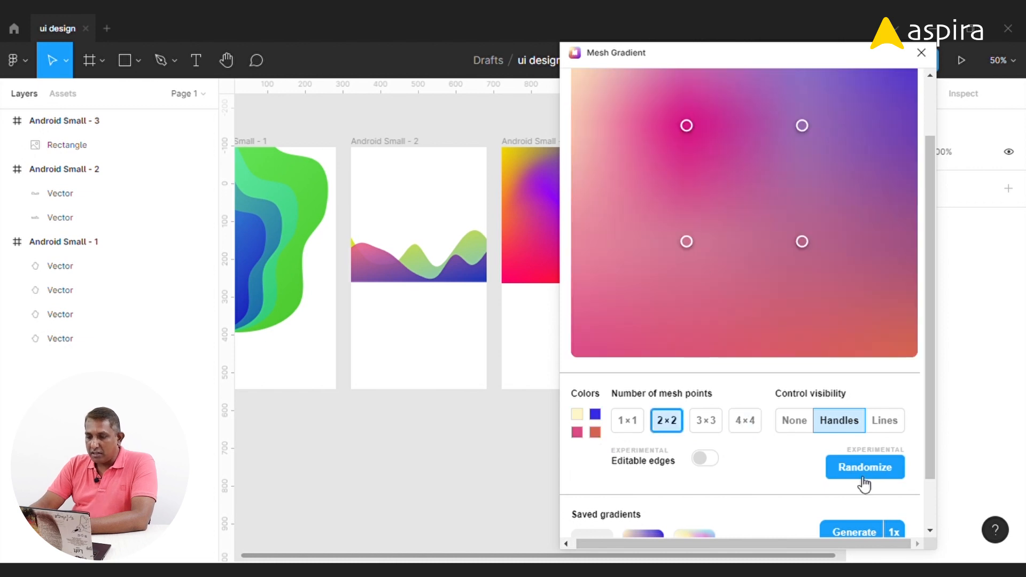
left_click(863, 467)
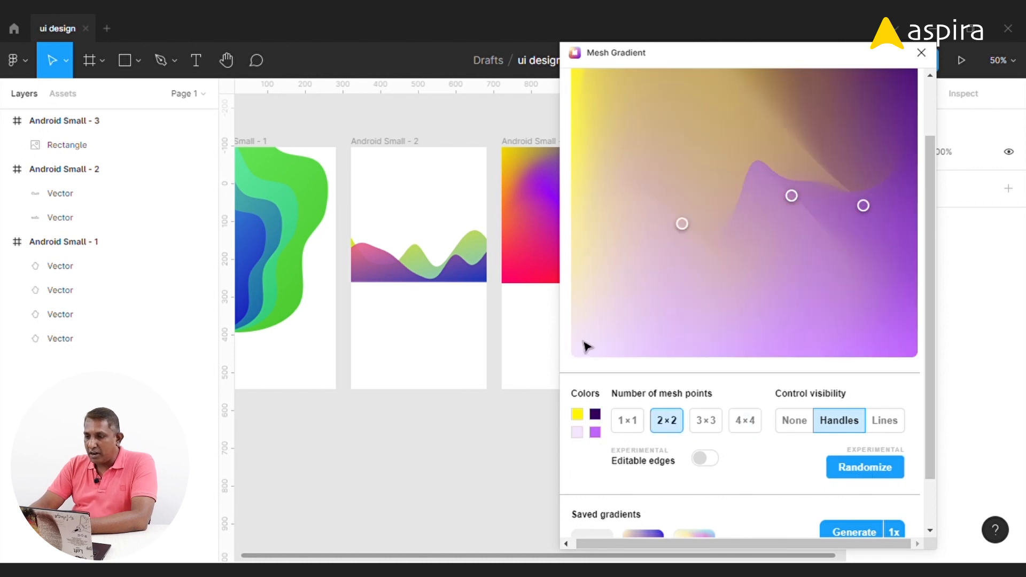
scroll(928, 186, "up", 2)
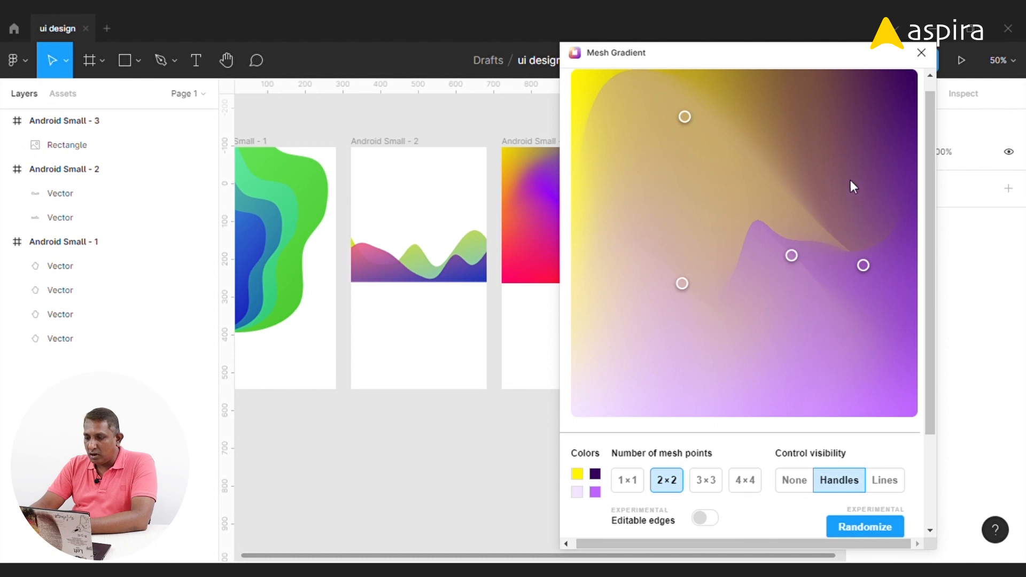
left_click(859, 529)
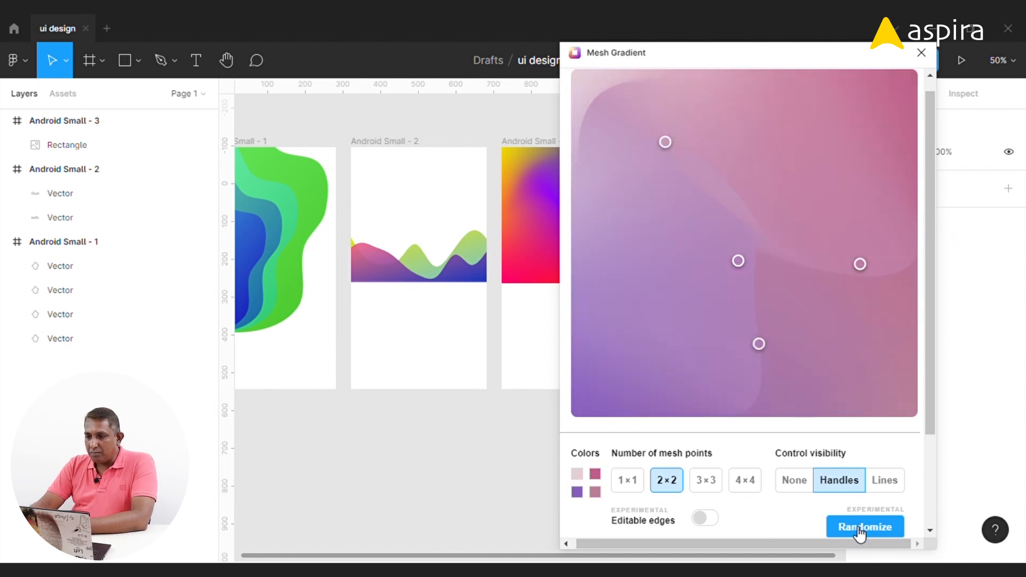
left_click(859, 529)
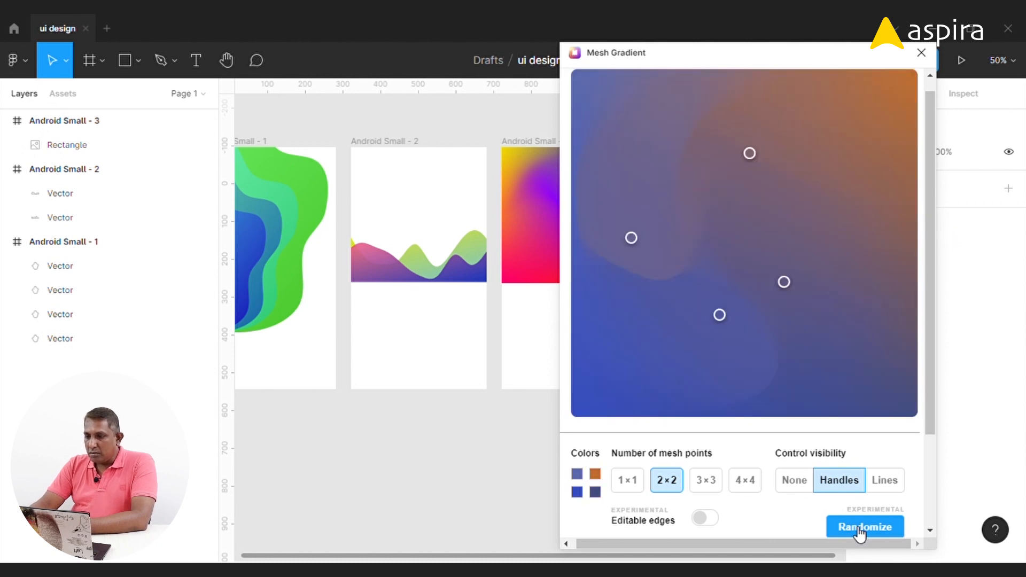
left_click(859, 529)
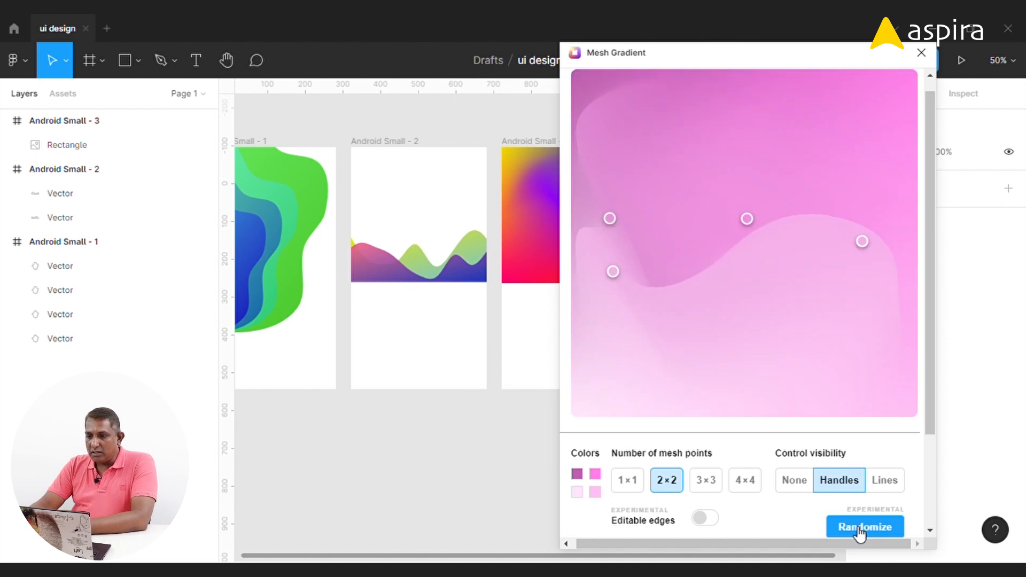
left_click(859, 529)
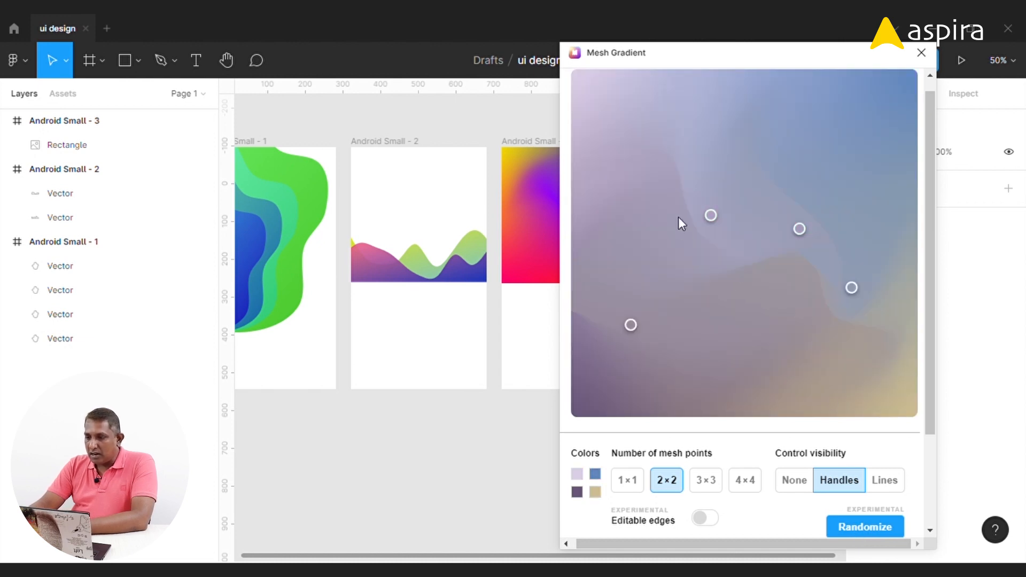
- Recolor the randomized gradient's lower-right corner amber yellow and its upper-right corner bright blue
left_click(595, 491)
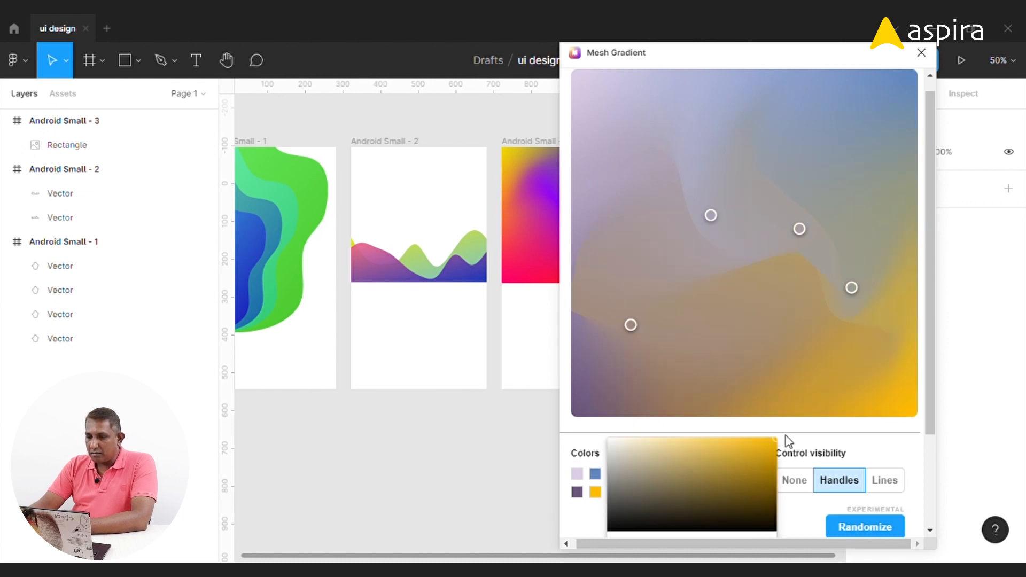
left_click(573, 488)
left_click(598, 477)
left_click(774, 425)
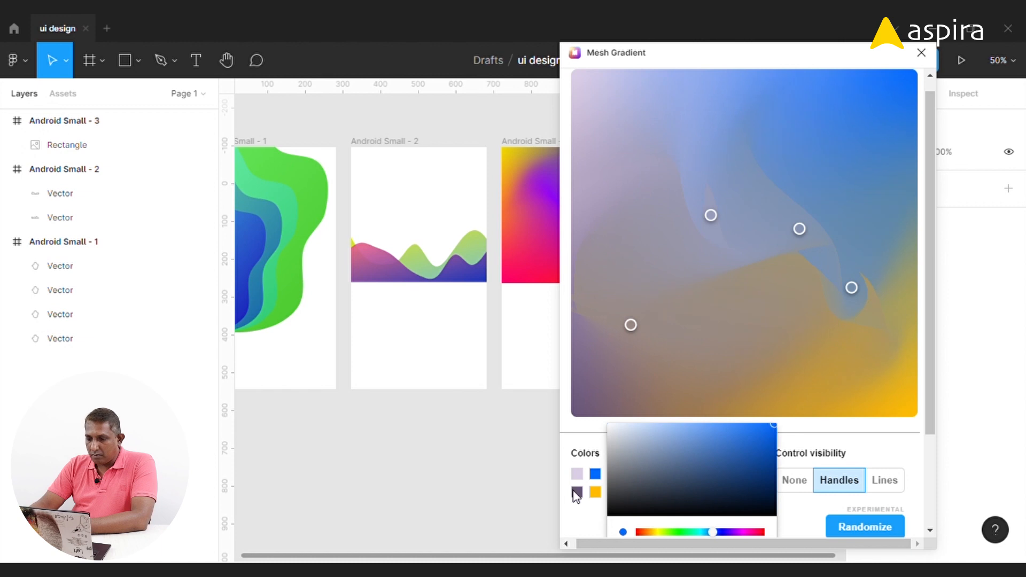
- Recolor the randomized gradient's lower-left corner deep dark purple
left_click(576, 494)
left_click(576, 493)
left_click(730, 492)
left_click(589, 469)
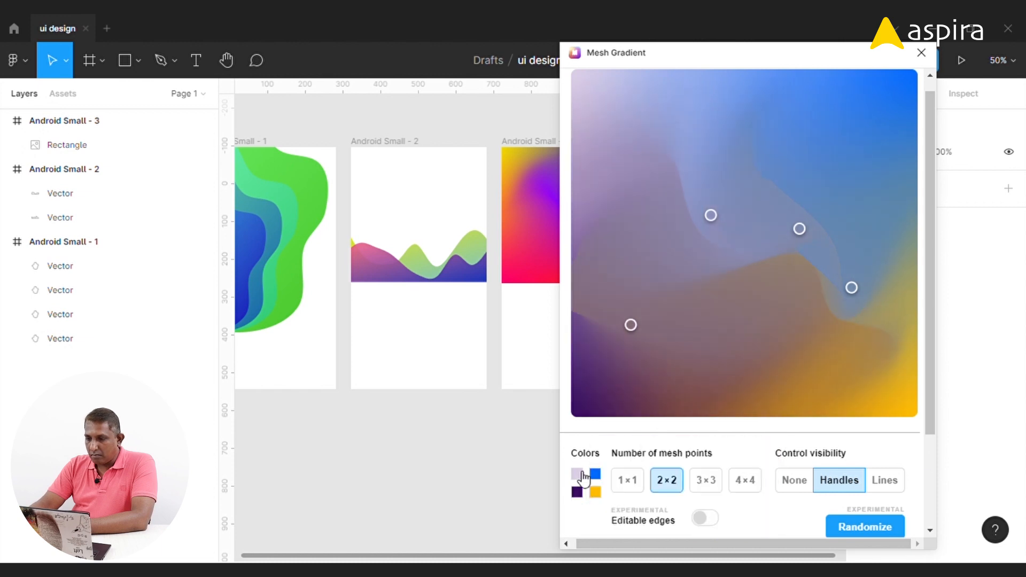
- Recolor the mesh gradient's upper-left corner light purple
left_click(578, 474)
left_click(682, 421)
left_click(858, 445)
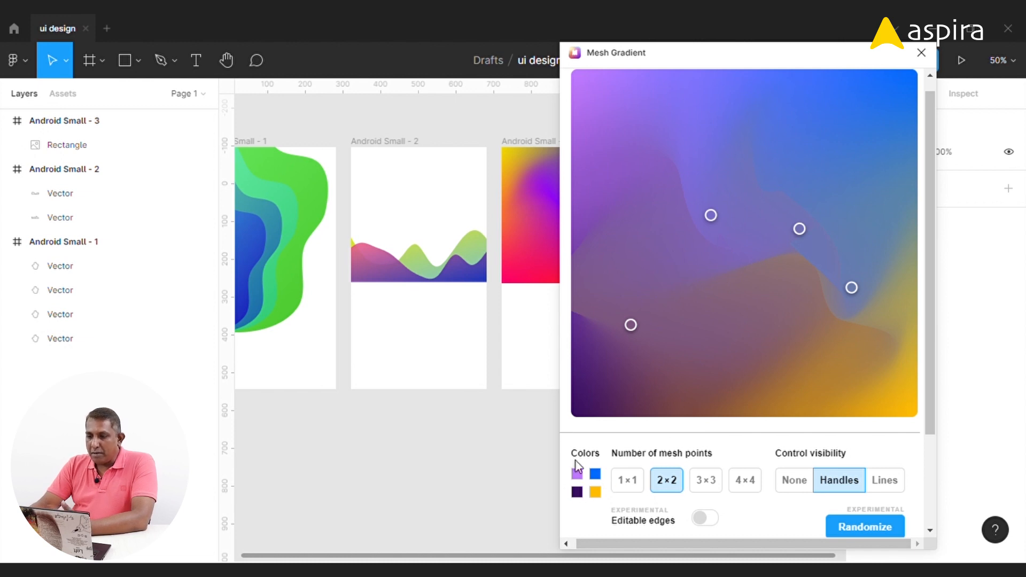
- Recolor the upper-left inner mesh point of the gradient vivid magenta
left_click(711, 217)
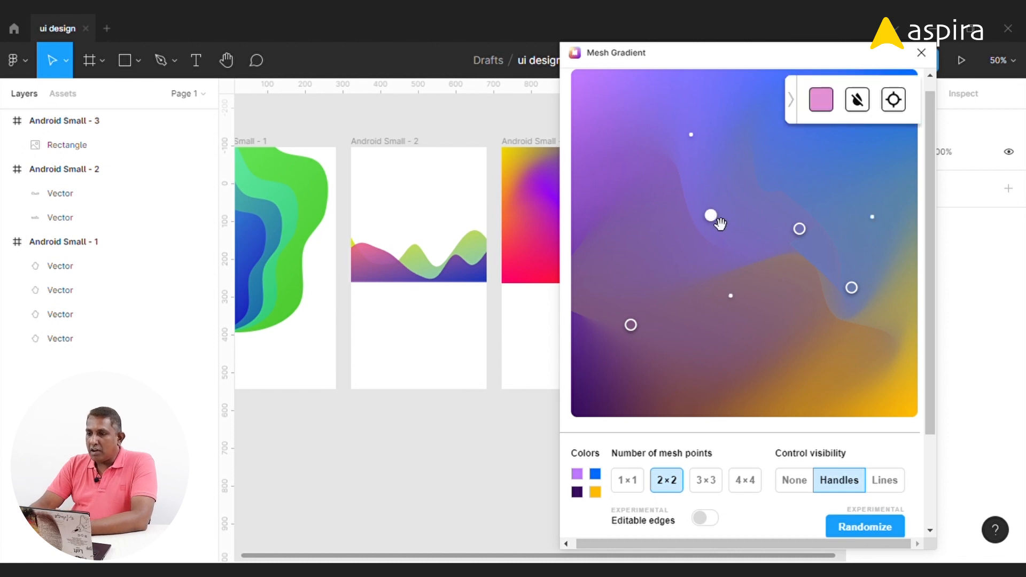
left_click(821, 101)
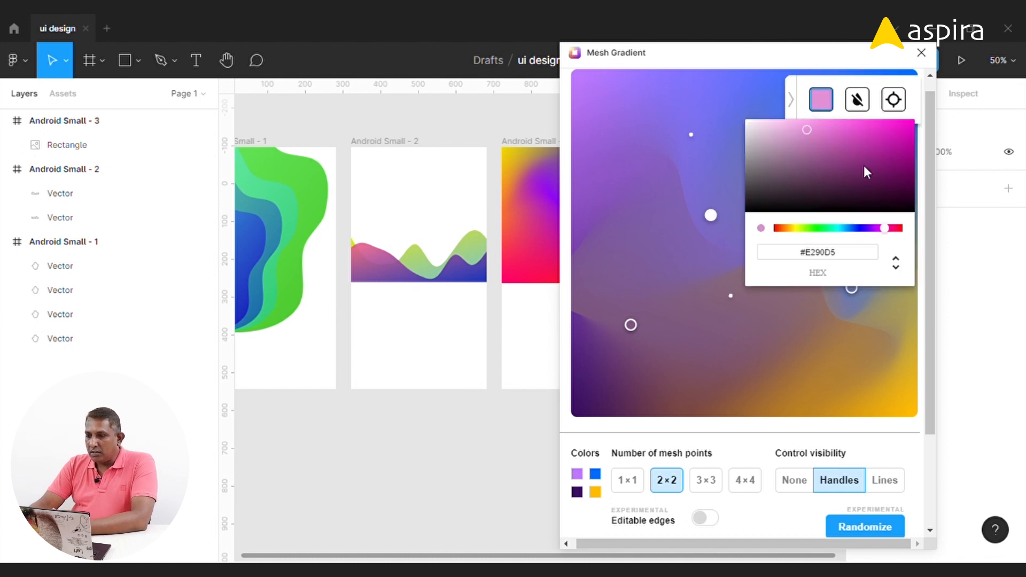
left_click(914, 121)
left_click(802, 185)
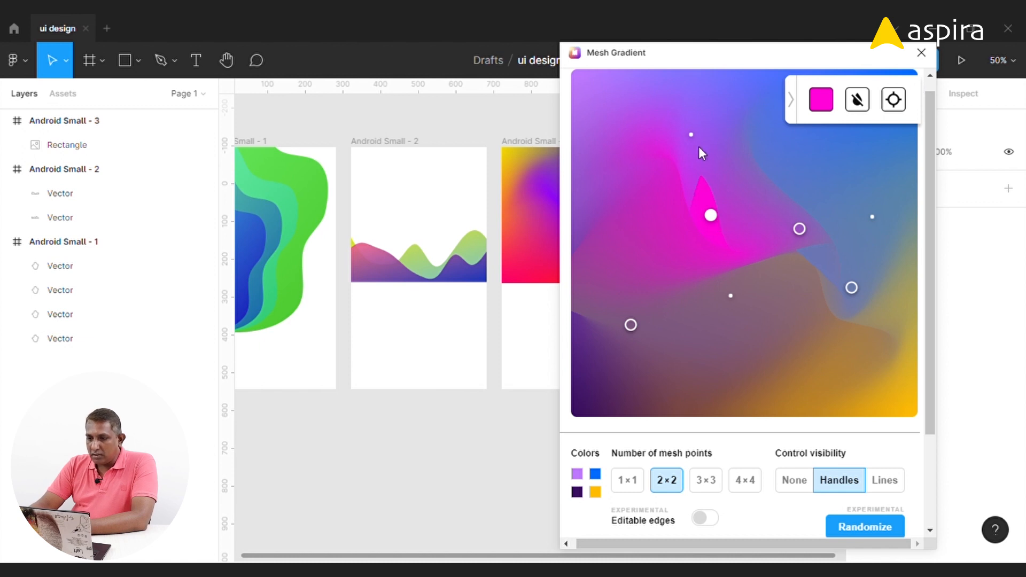
- Show the mesh control lines, then move the magenta point upward and the upper-right inner point slightly down and left
left_click(885, 480)
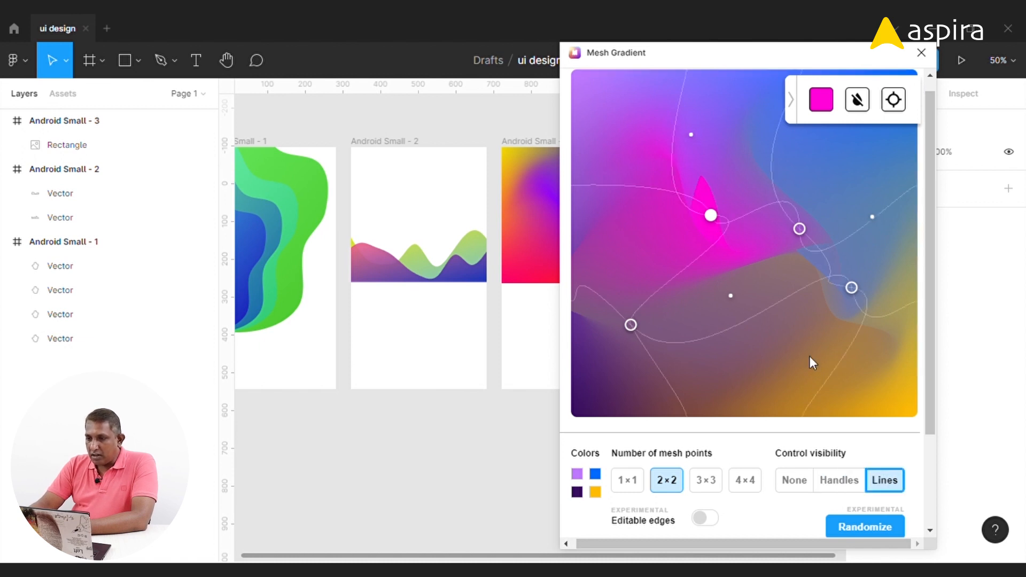
left_click_drag(720, 224, 711, 168)
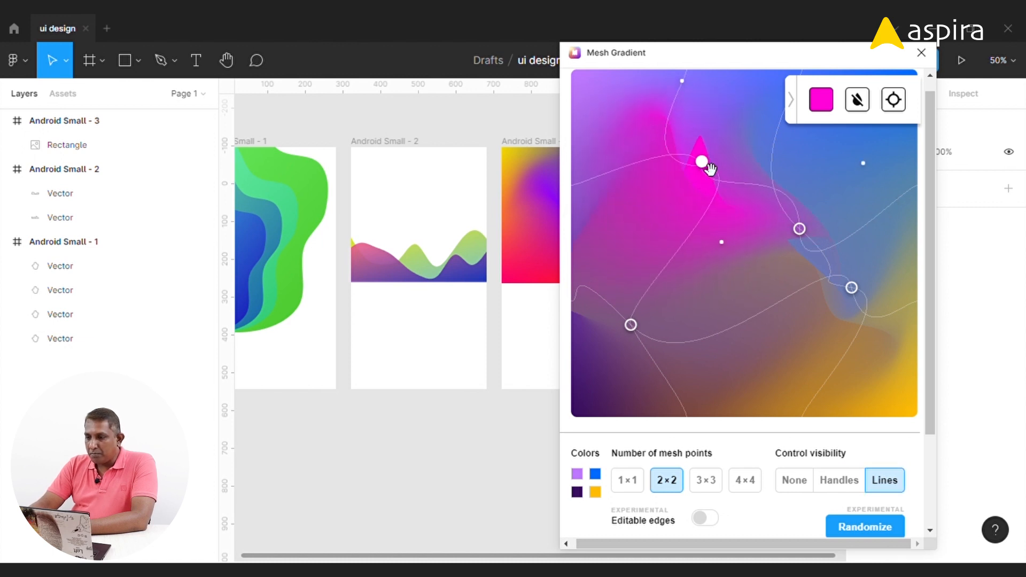
left_click(799, 229)
left_click_drag(799, 229, 797, 252)
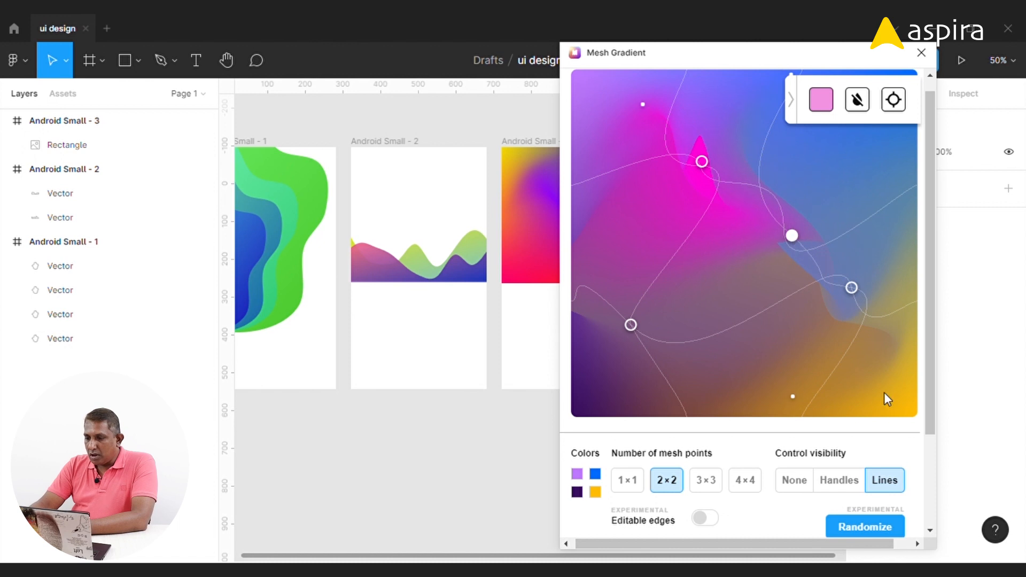
- Generate the recolored mesh gradient onto the canvas and close the Mesh Gradient plugin
left_click_drag(932, 385, 931, 476)
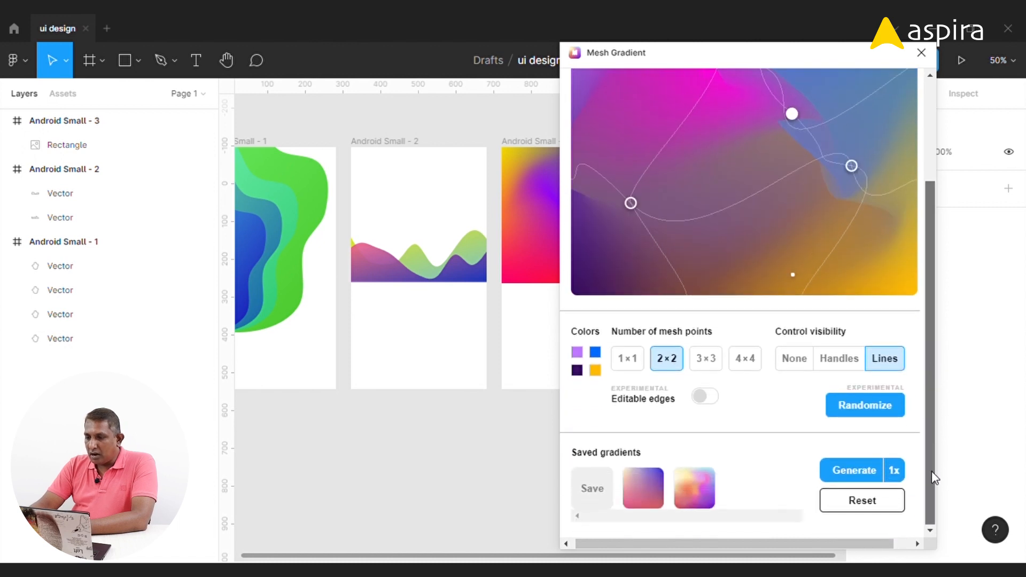
left_click(844, 473)
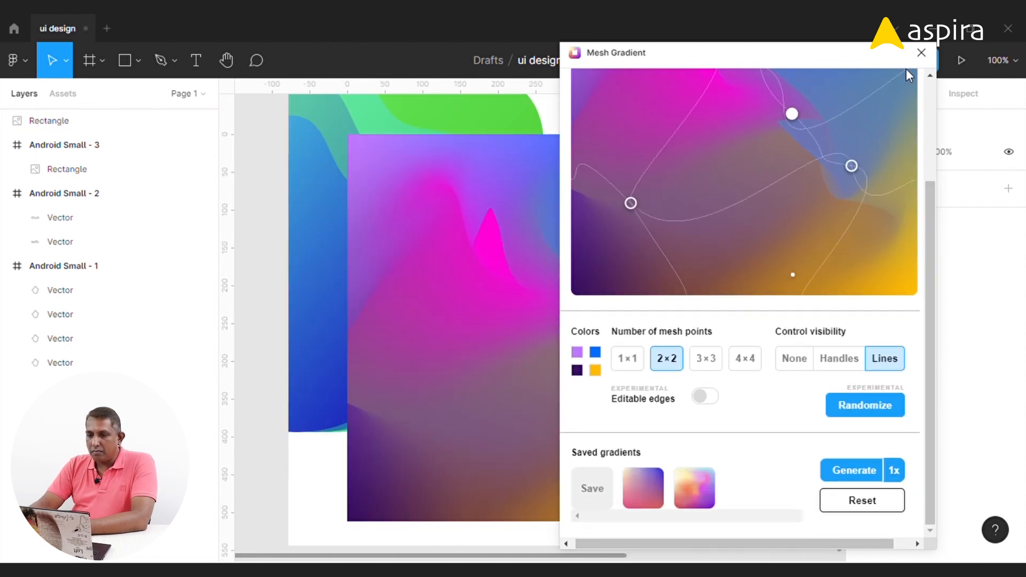
left_click(921, 52)
- Shrink the new gradient square and place it inside the Android Small - 3 frame, directly below the first gradient
key("ctrl+minus")
key("ctrl+minus")
left_click_drag(535, 317, 656, 360)
left_click_drag(704, 413, 670, 378)
left_click_drag(608, 316, 656, 351)
left_click(786, 353)
scroll(789, 357, "right", 2)
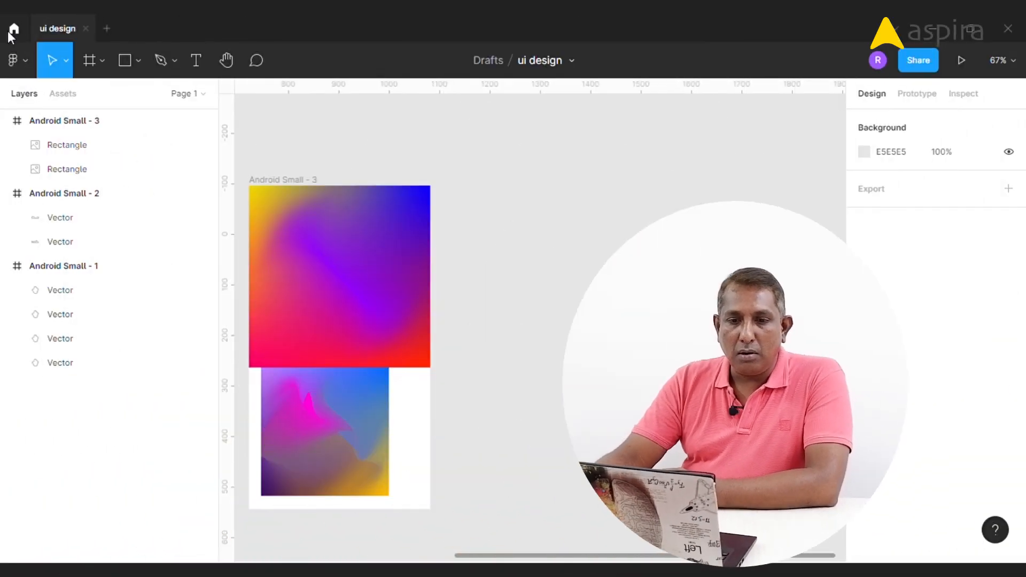
- Open the Community plugins page from the account's file browser and look through the list of available plugins
left_click(11, 32)
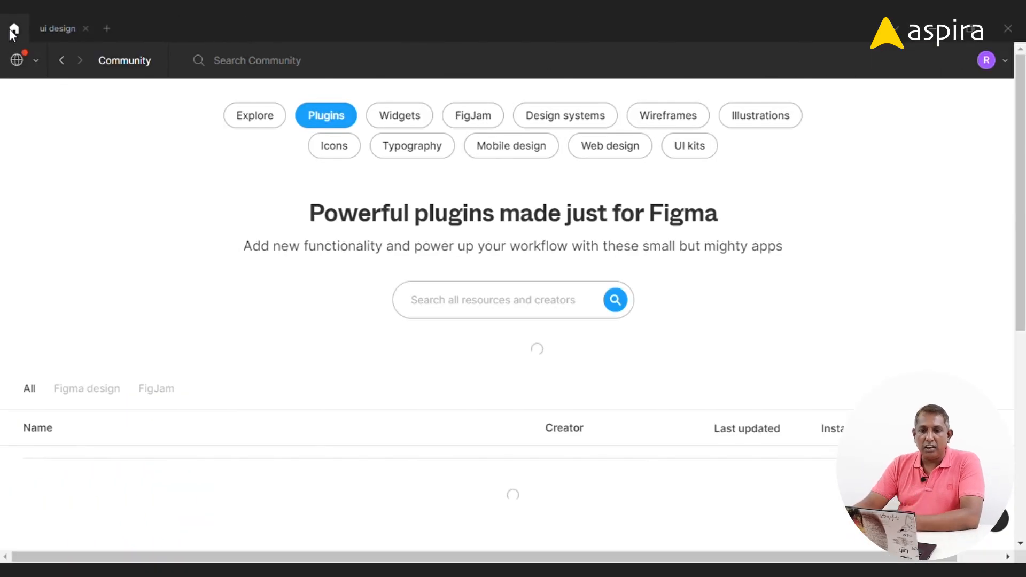
left_click(35, 60)
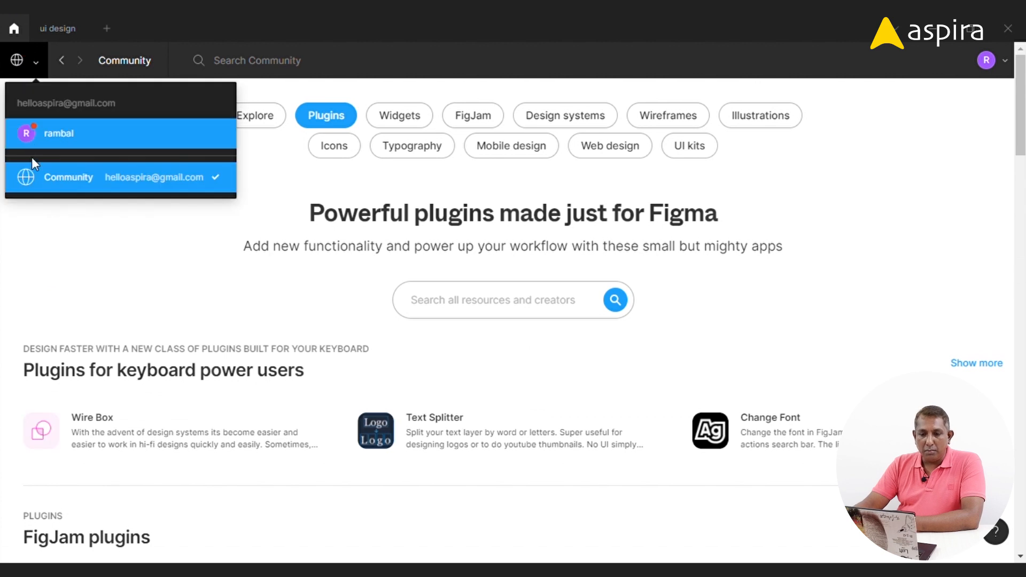
left_click(57, 135)
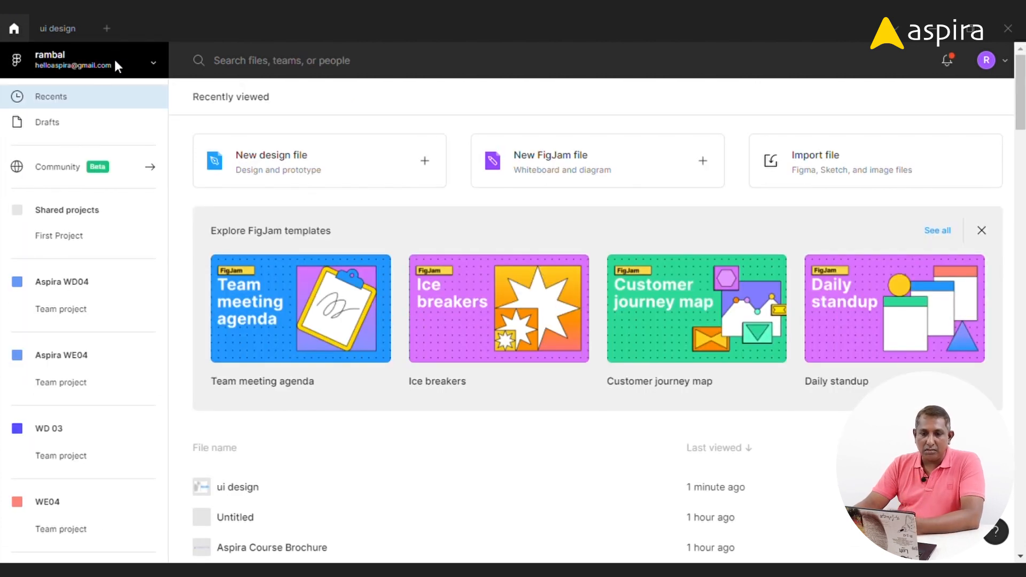
left_click(49, 171)
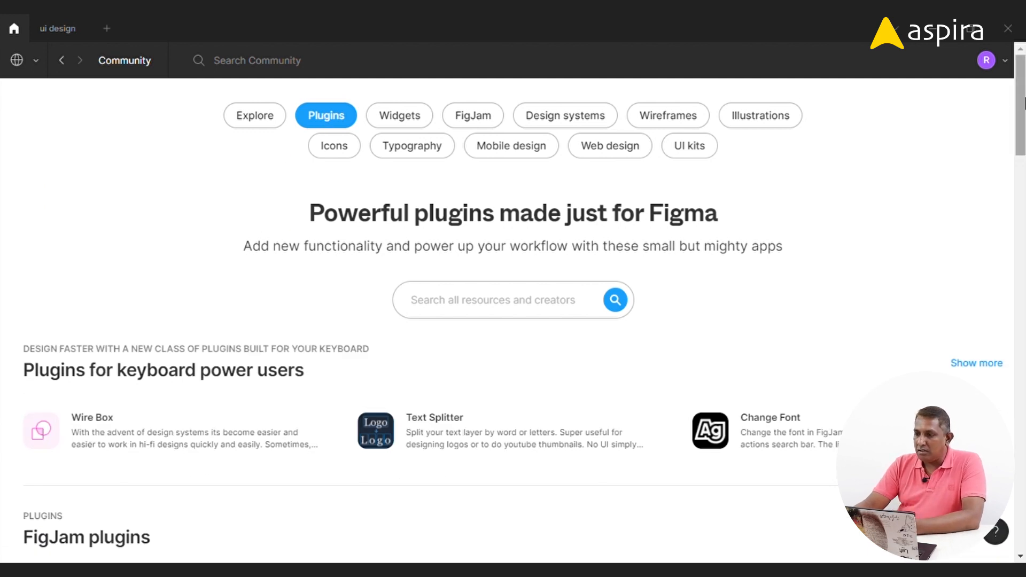
left_click_drag(1024, 88, 1024, 202)
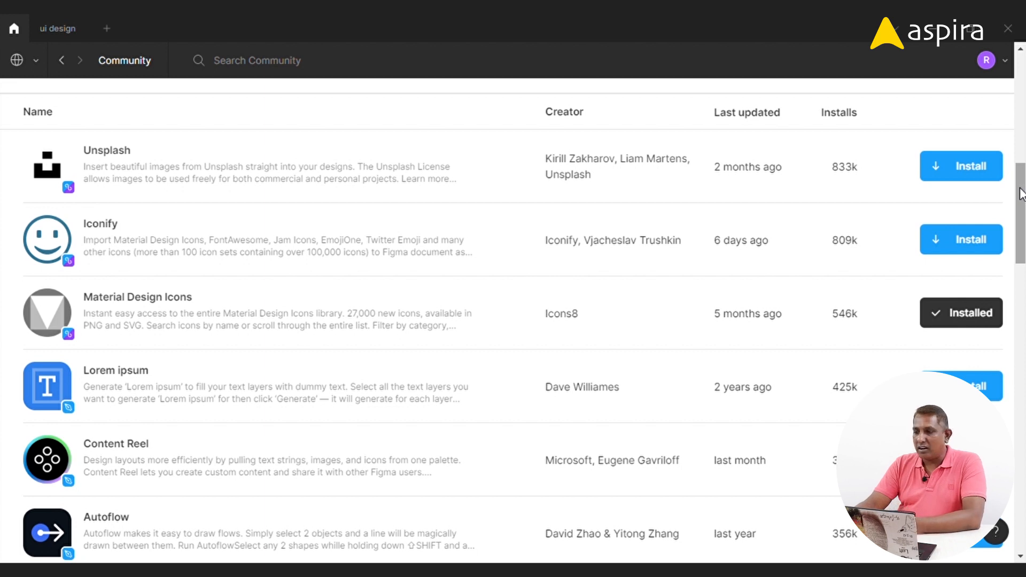
left_click_drag(1020, 194, 1021, 265)
left_click_drag(1021, 266, 1022, 85)
- Search the Community for "blob" and show only the matching plugins
left_click(455, 307)
type("blob")
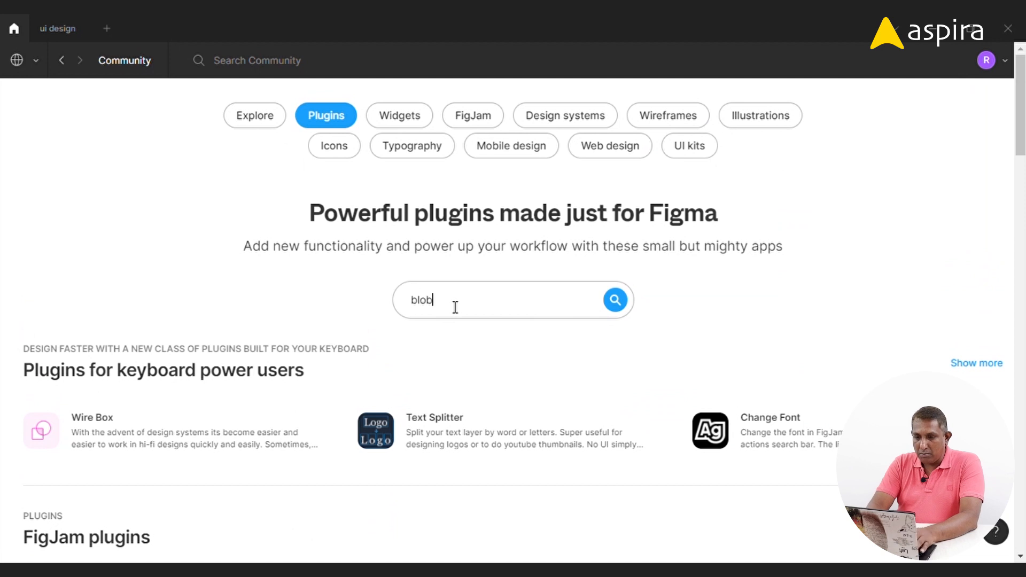
key("Return")
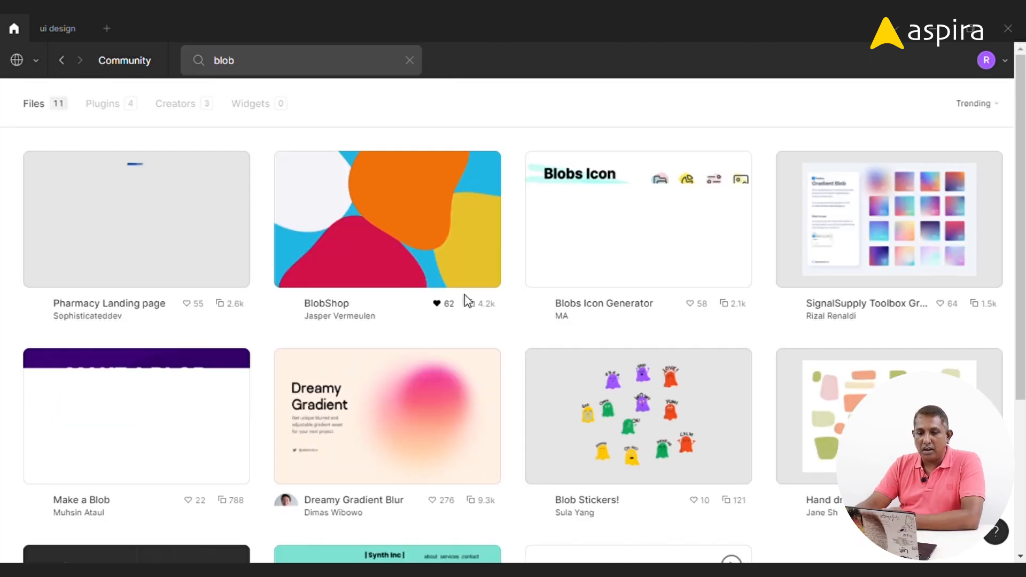
left_click(103, 107)
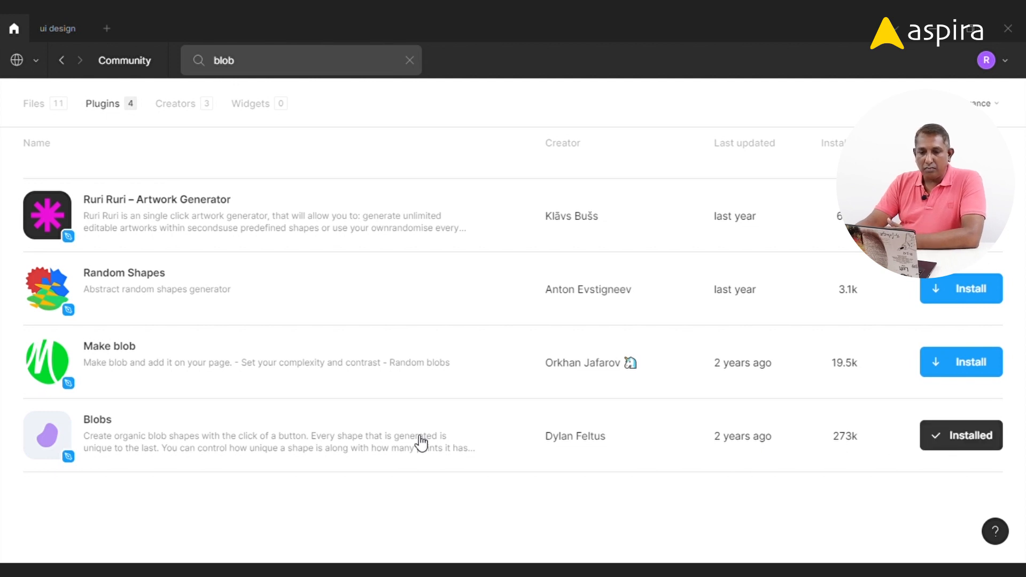
- Search the Community plugins for "get waves" and for "coolhue"
double_click(244, 60)
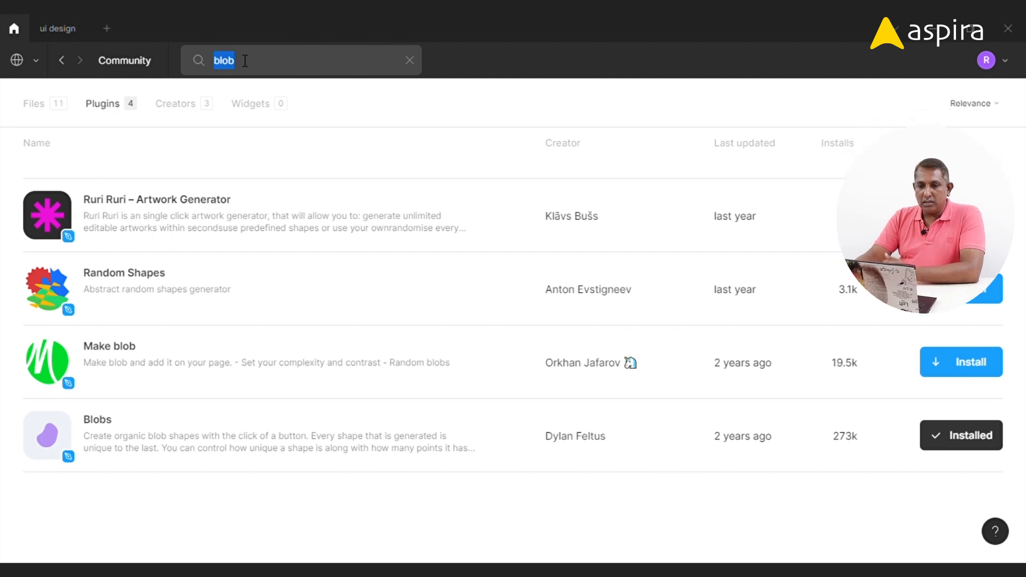
type("get w")
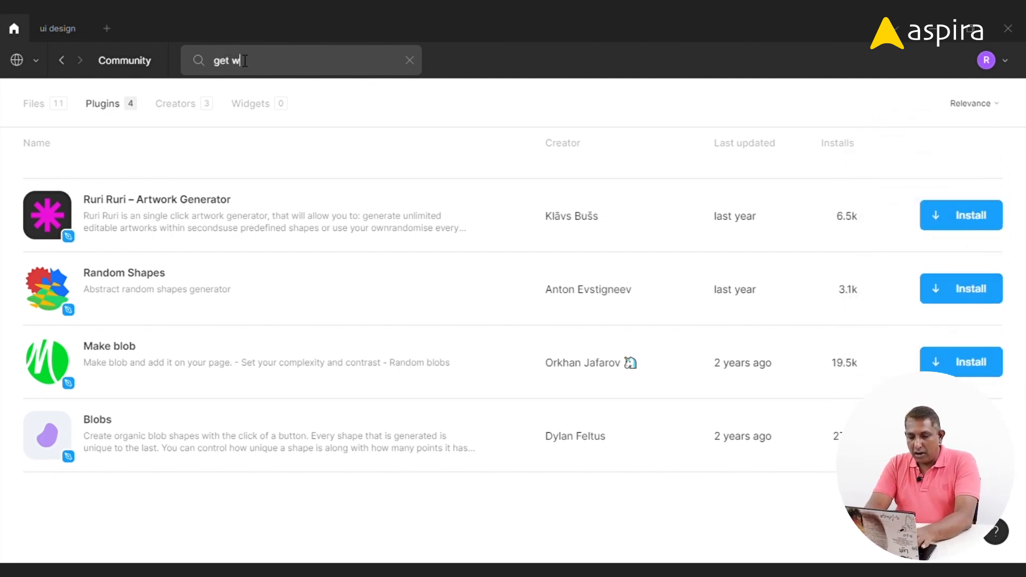
type("aves")
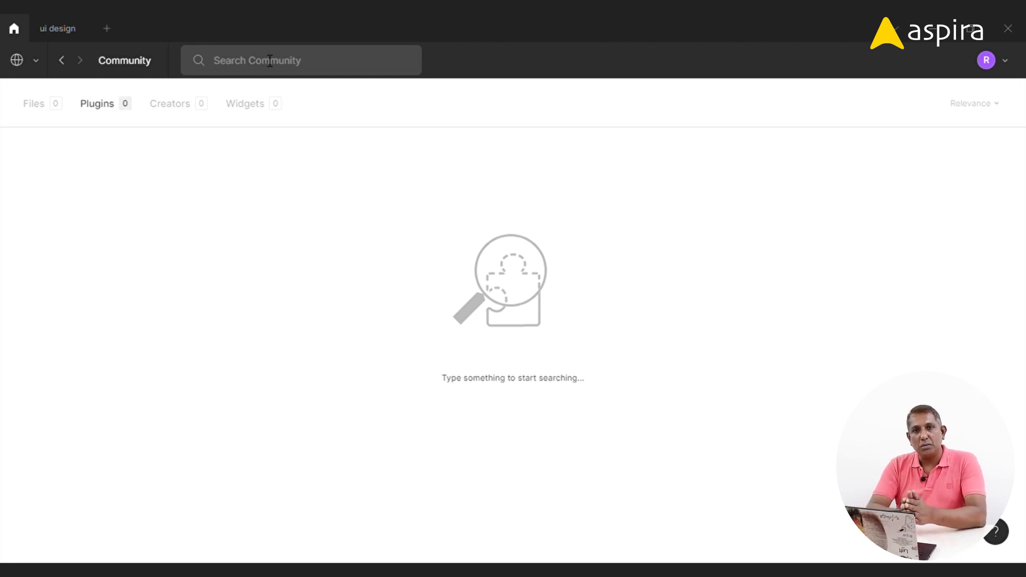
type("cod")
type("lhue")
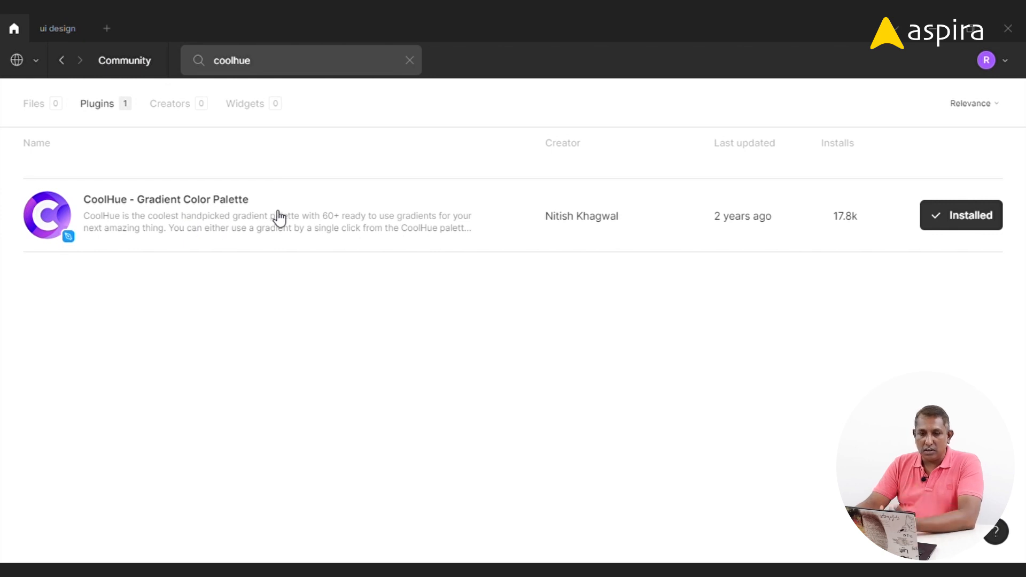
- Replace the search with "mesh gradient" and show only the matching plugins
left_click(409, 59)
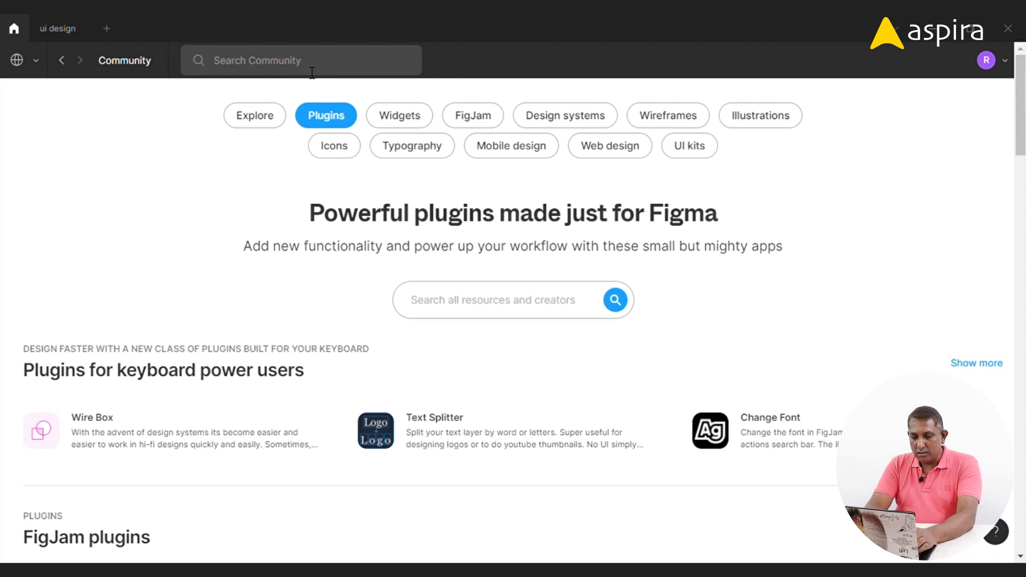
type("mesh gradient")
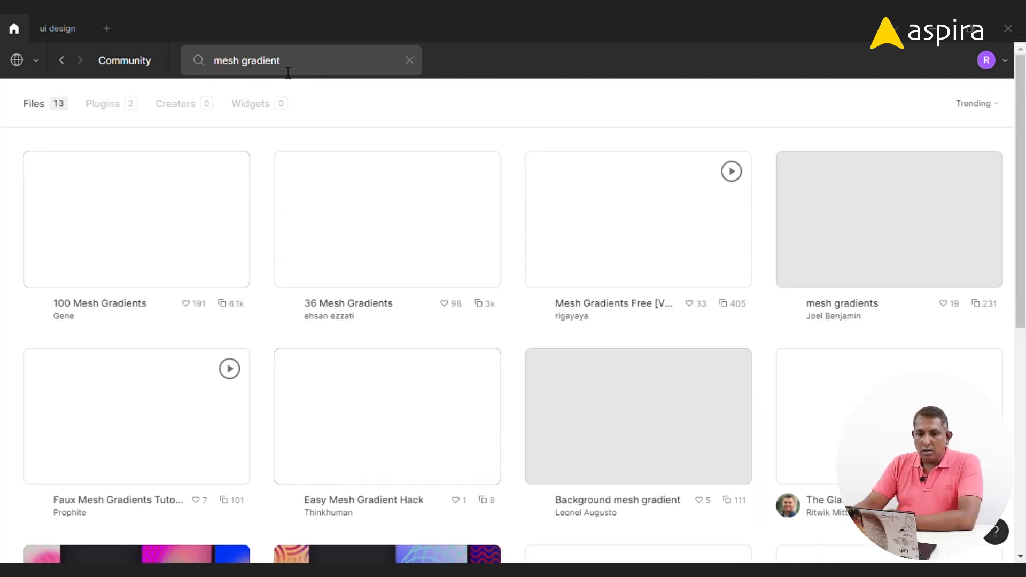
left_click(105, 104)
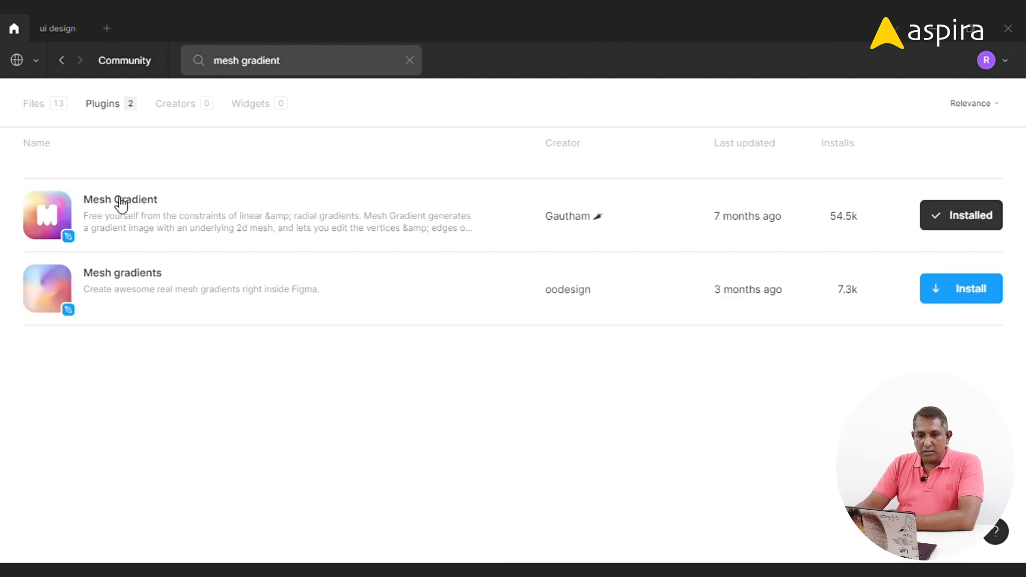